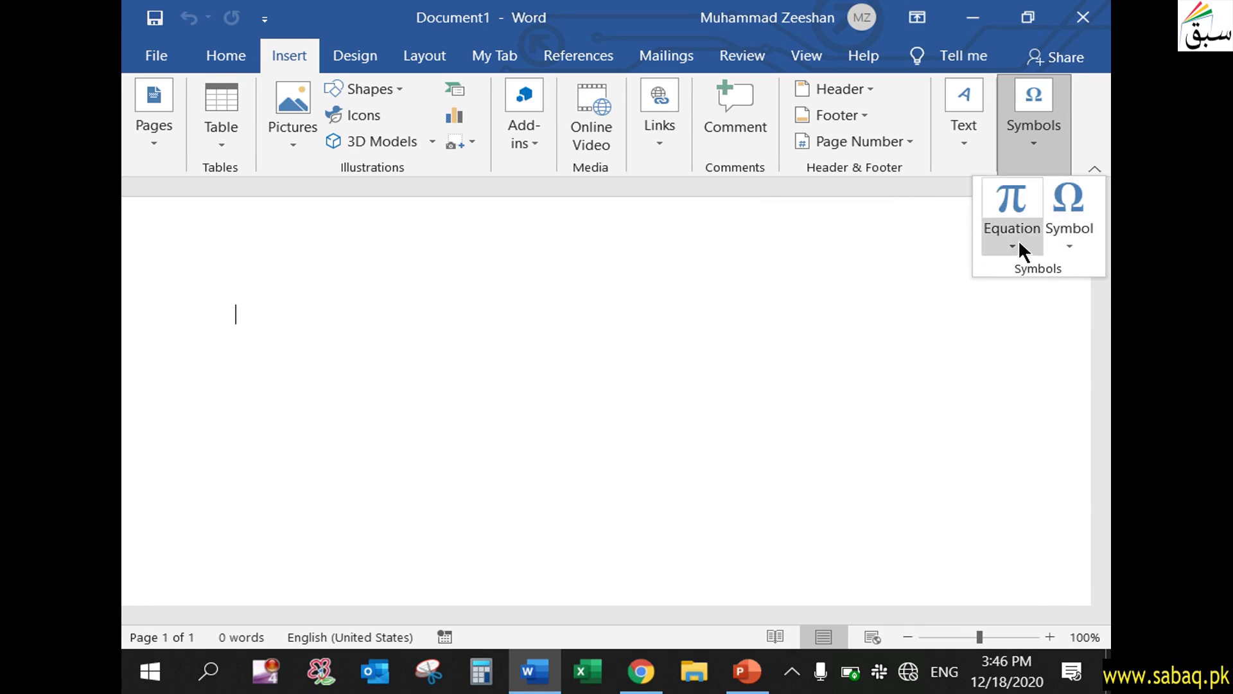
# - Insert the copyright symbol © at the start of the document and enter the text "Copyrights 2020" directly after it
pyautogui.click(1065, 236)
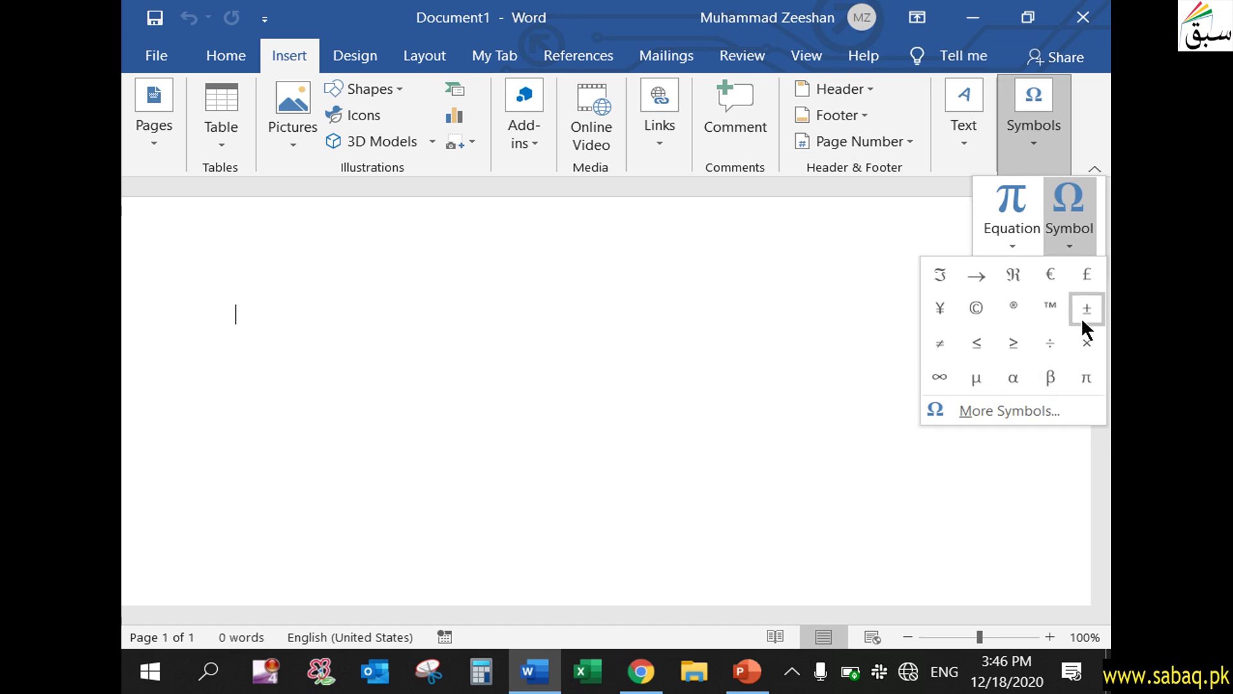
pyautogui.click(974, 311)
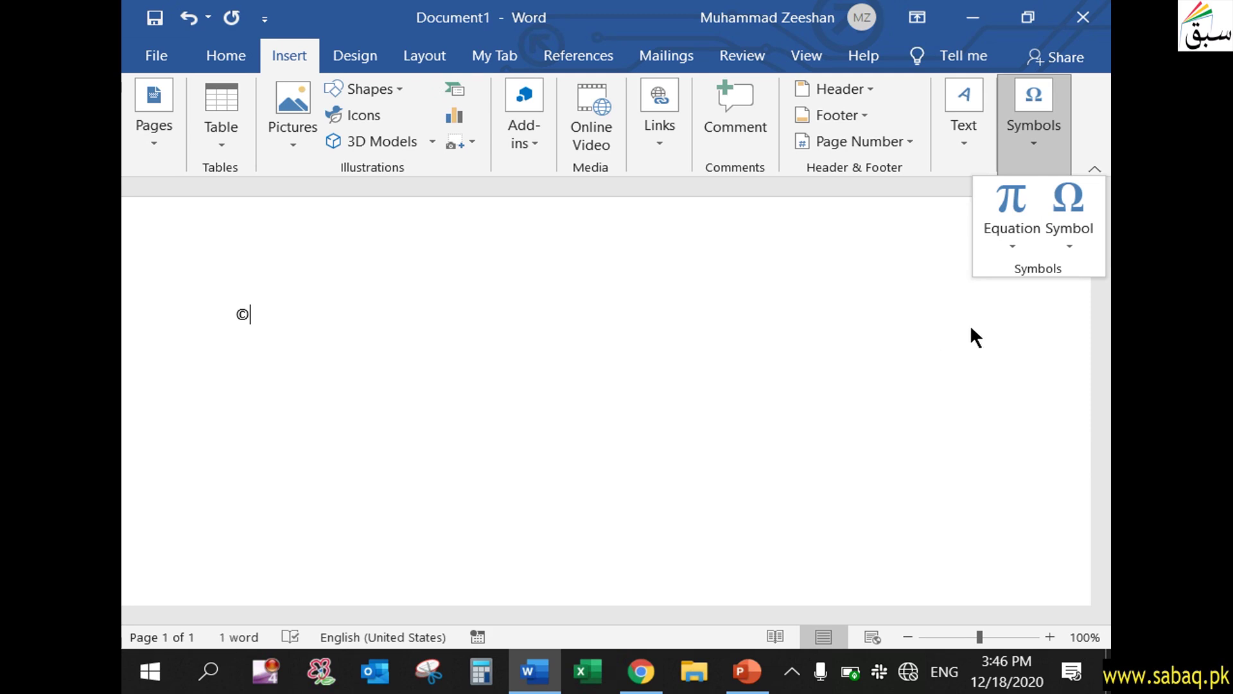
pyautogui.click(284, 313)
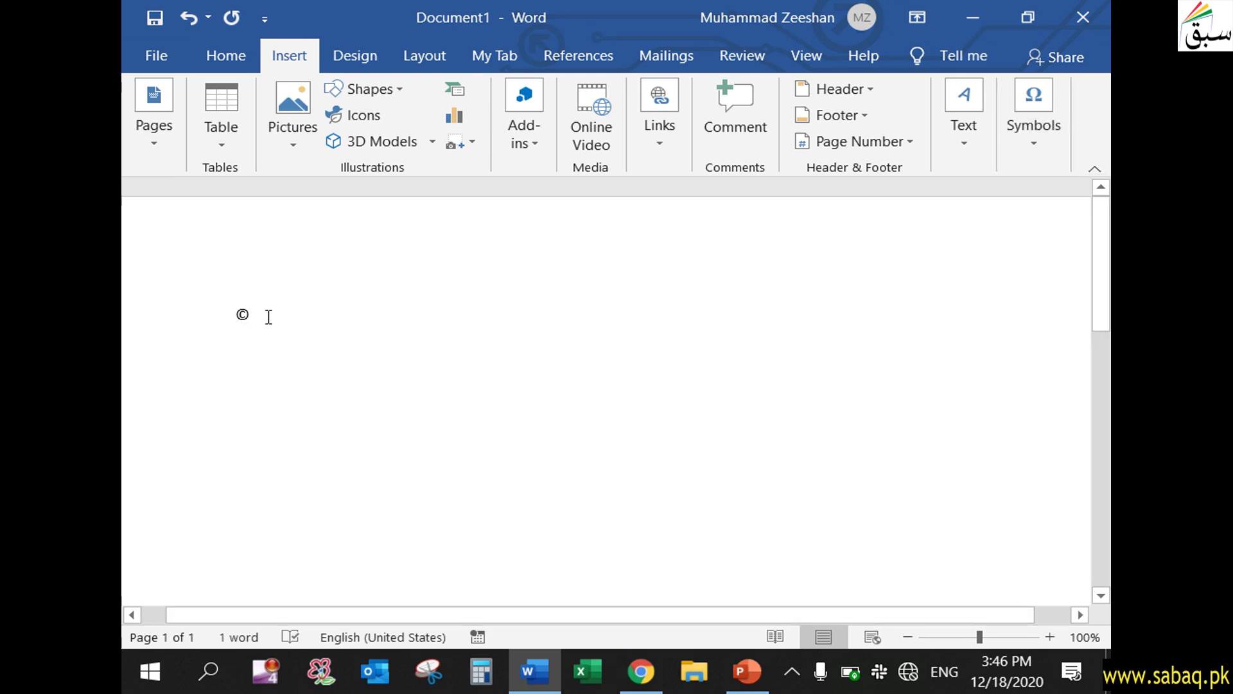
pyautogui.write('Copyrights 29')
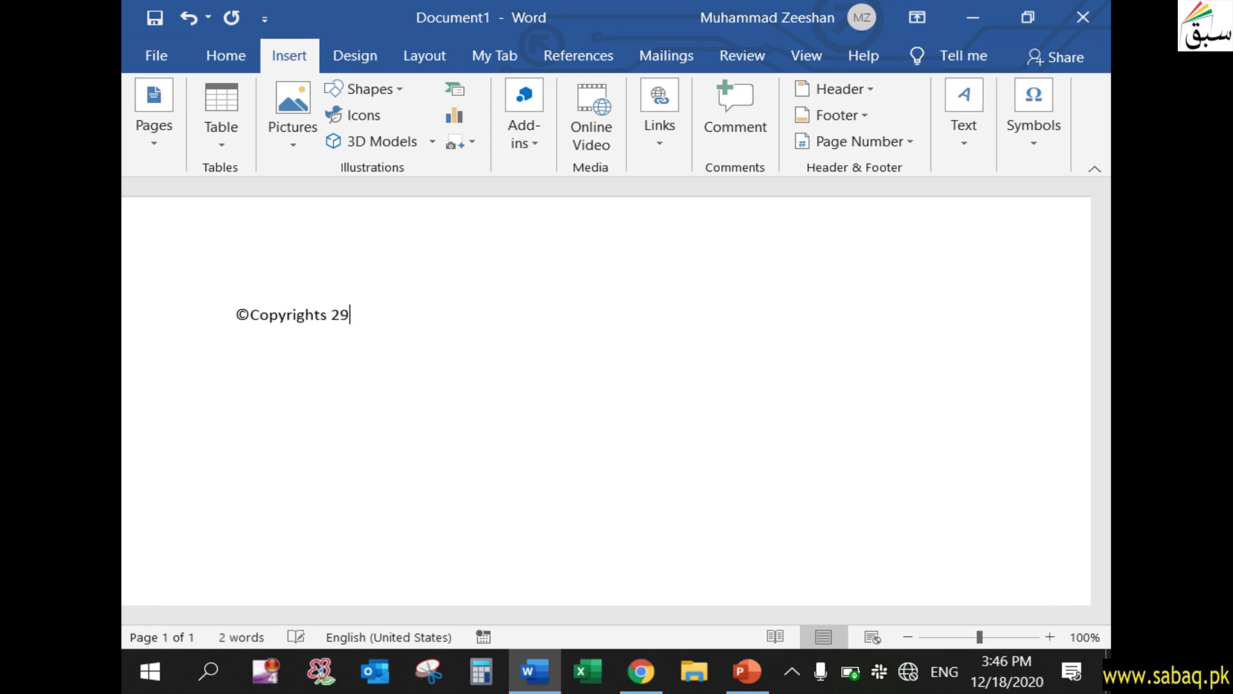
pyautogui.press('BackSpace')
pyautogui.write('020')
pyautogui.click(250, 319)
pyautogui.click(389, 326)
# - Add the label "Formula of Area of Circle :" two lines below the copyright line
pyautogui.press('Return')
pyautogui.press('Return')
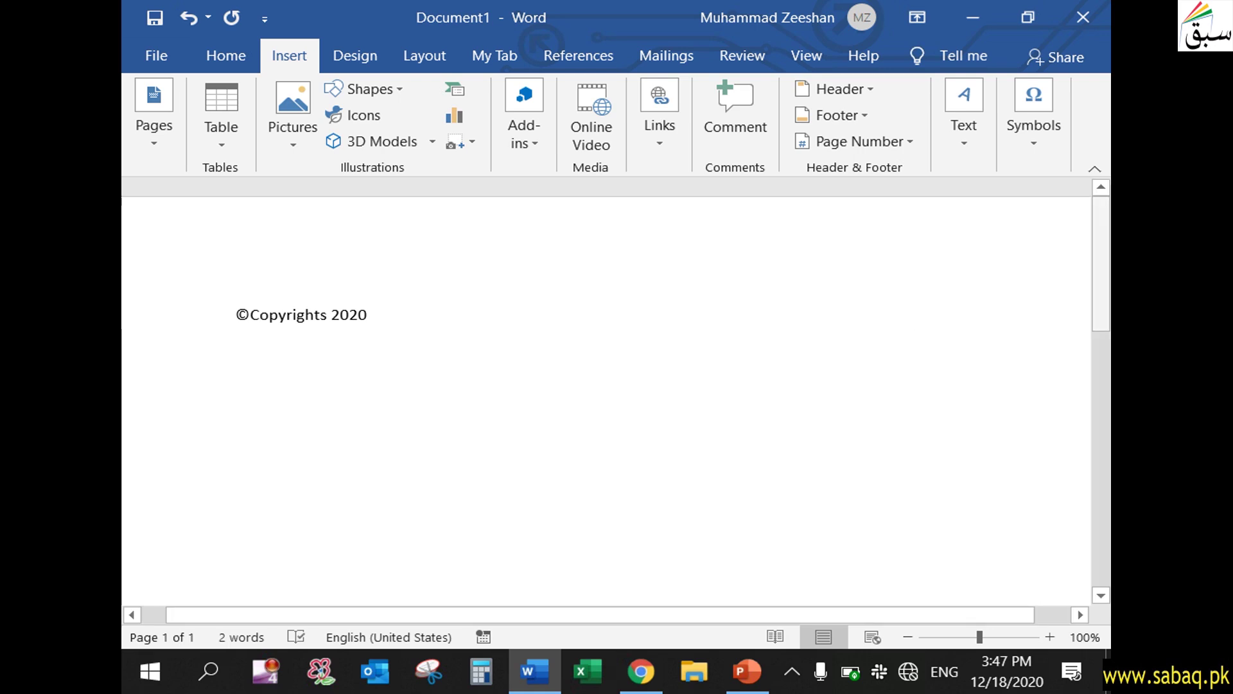
pyautogui.click(1031, 144)
pyautogui.click(1074, 226)
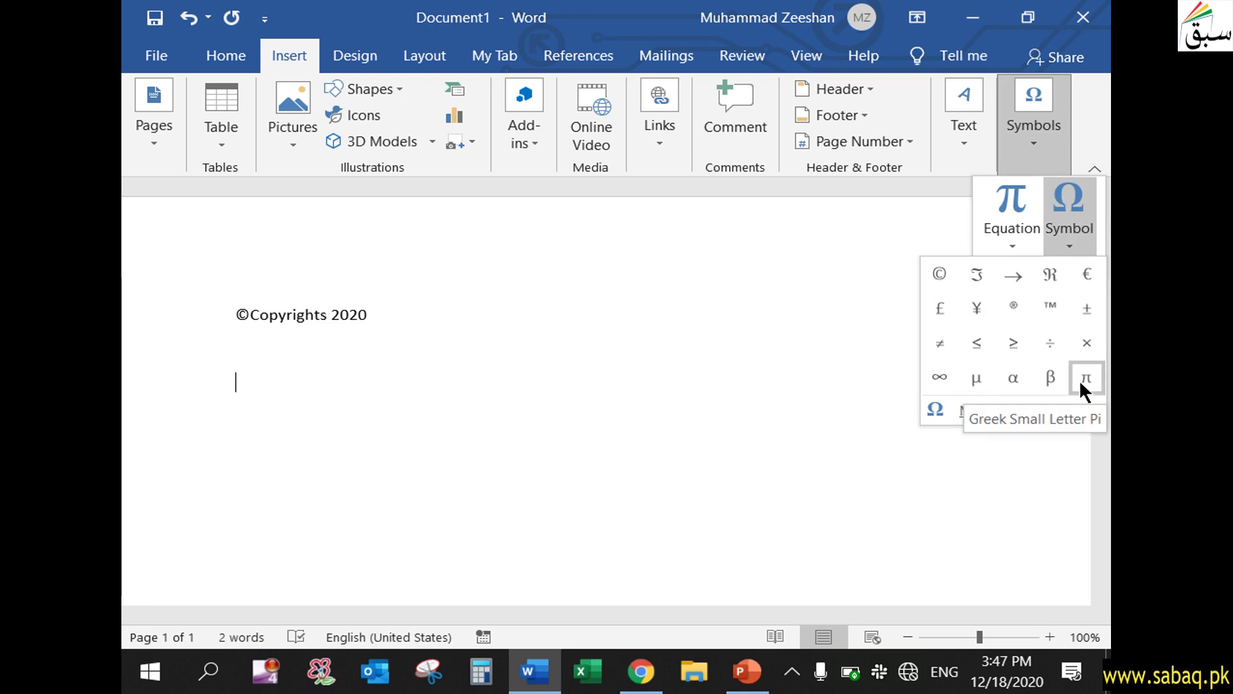
pyautogui.click(269, 382)
pyautogui.write('Fo')
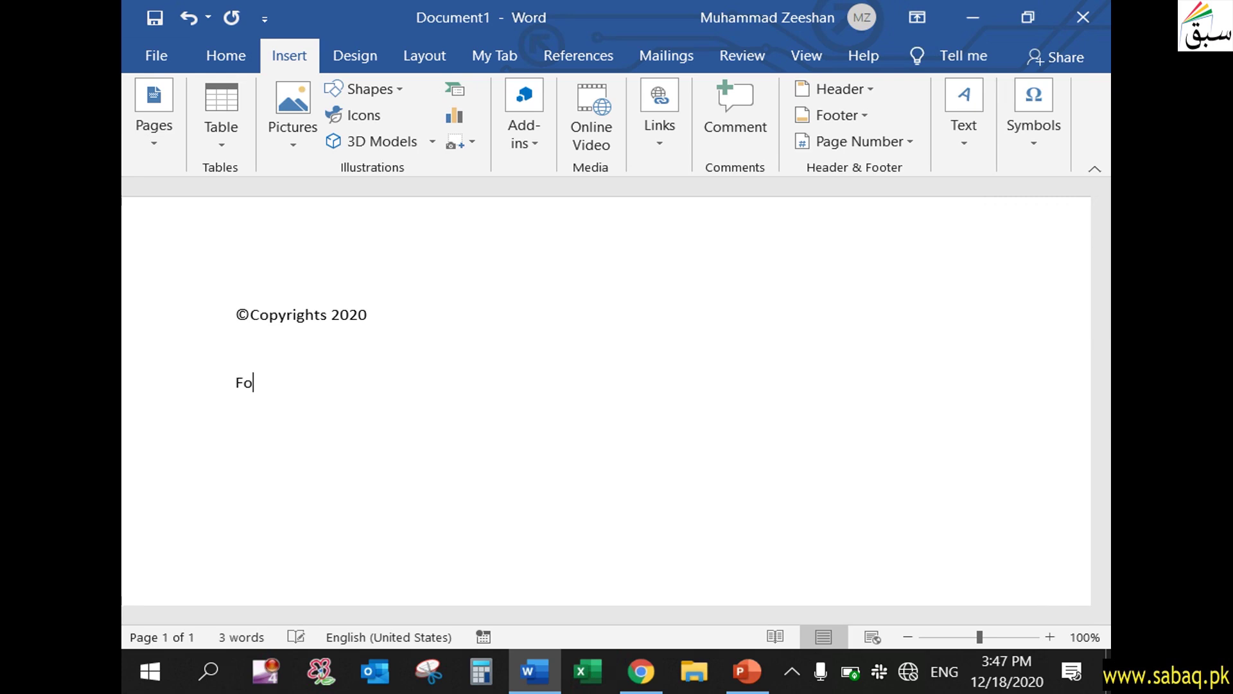
pyautogui.write('rmula of Area of Circ')
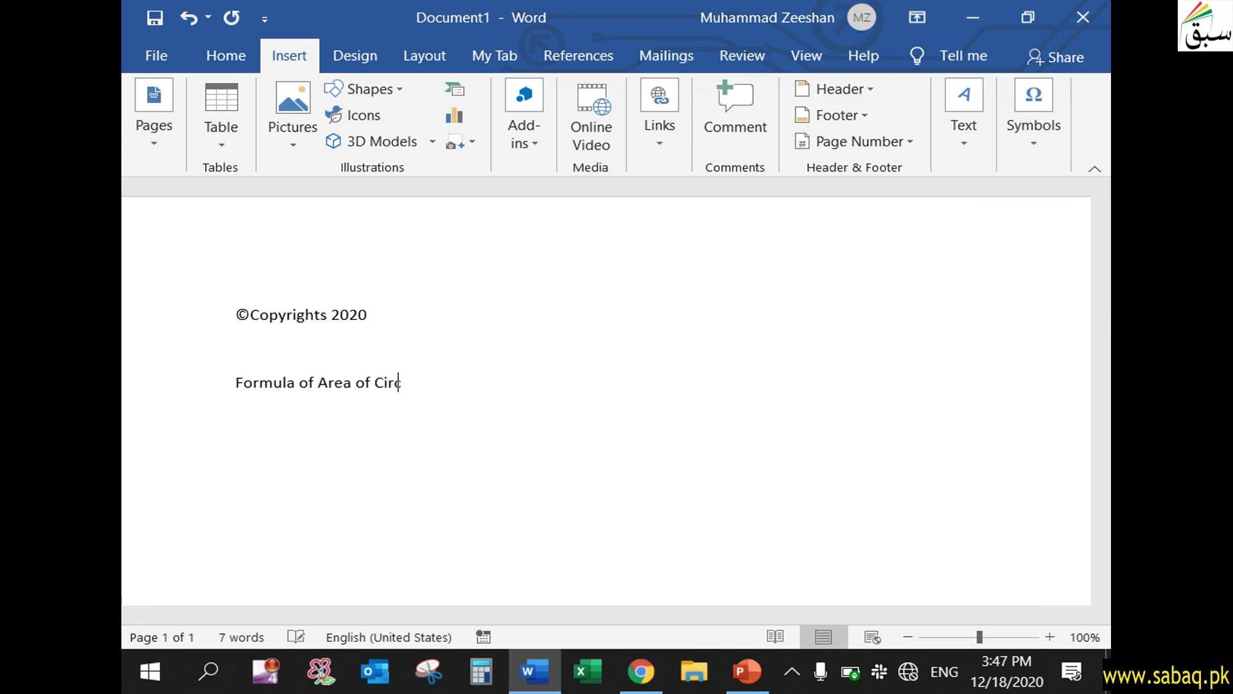
pyautogui.write('le :')
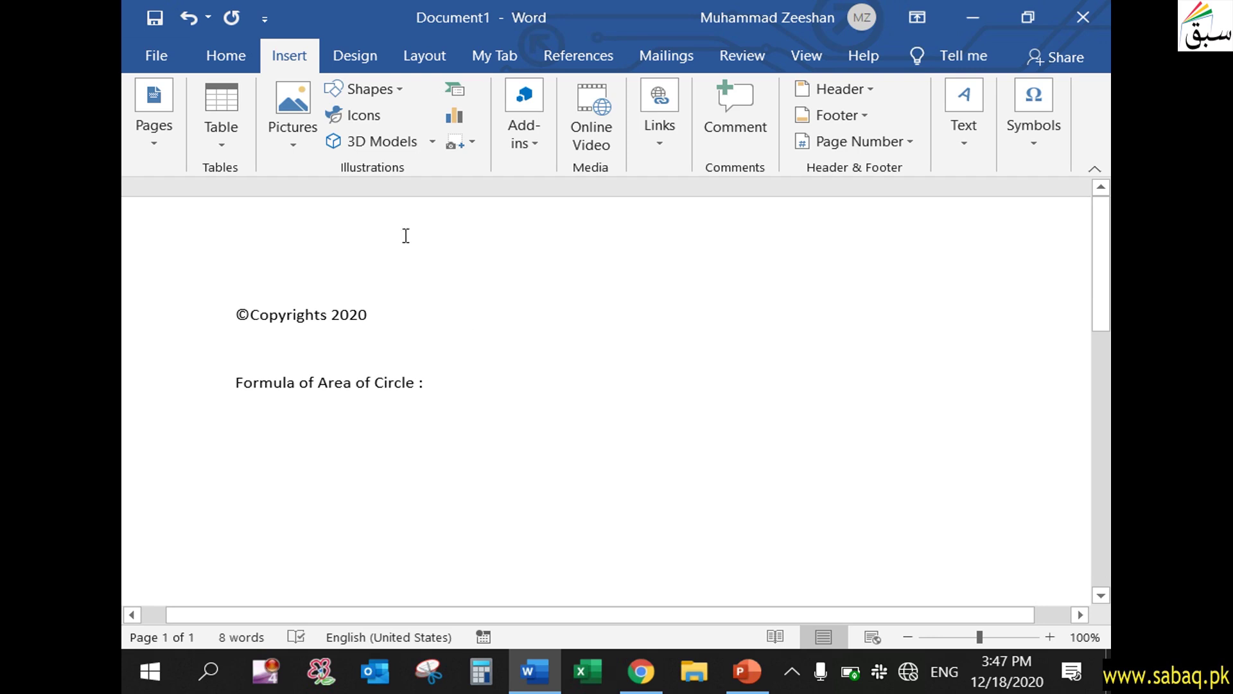
# - Insert the Greek small letter pi symbol after the circle area label and add the letter r
pyautogui.click(1058, 144)
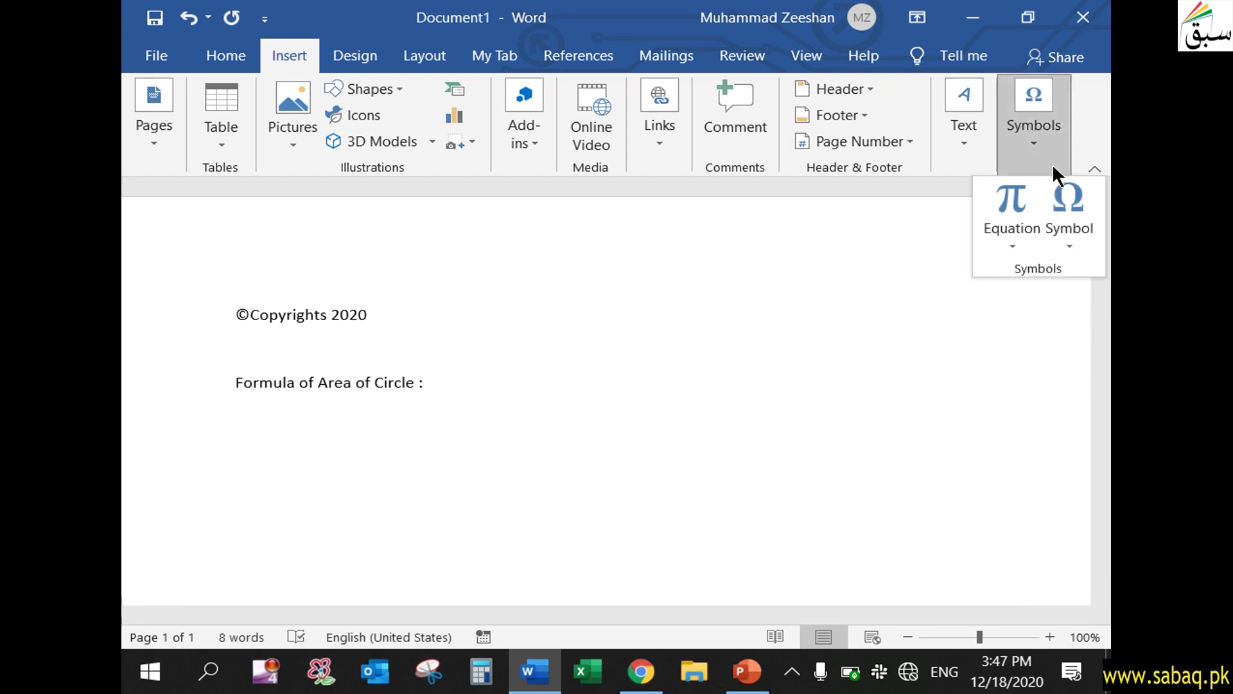
pyautogui.click(1064, 225)
pyautogui.click(1084, 376)
pyautogui.click(741, 437)
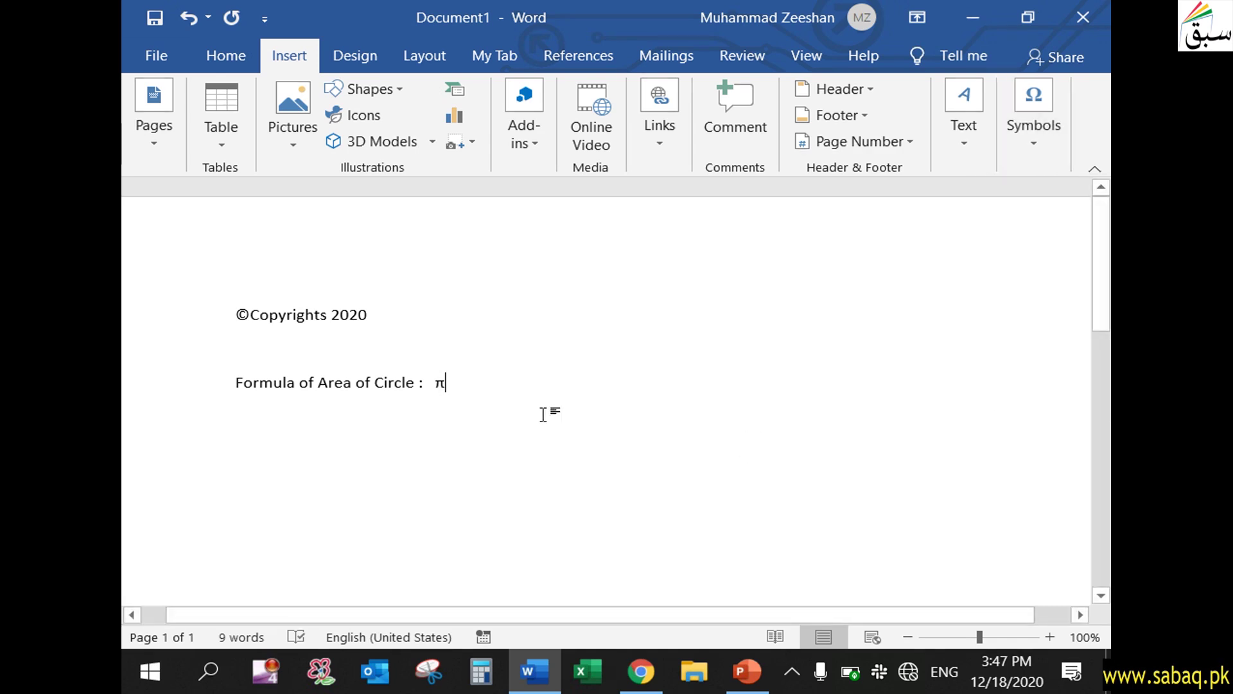
pyautogui.write('r')
# - Add a superscript 2 after the r in the area formula and return to normal text formatting
pyautogui.click(230, 57)
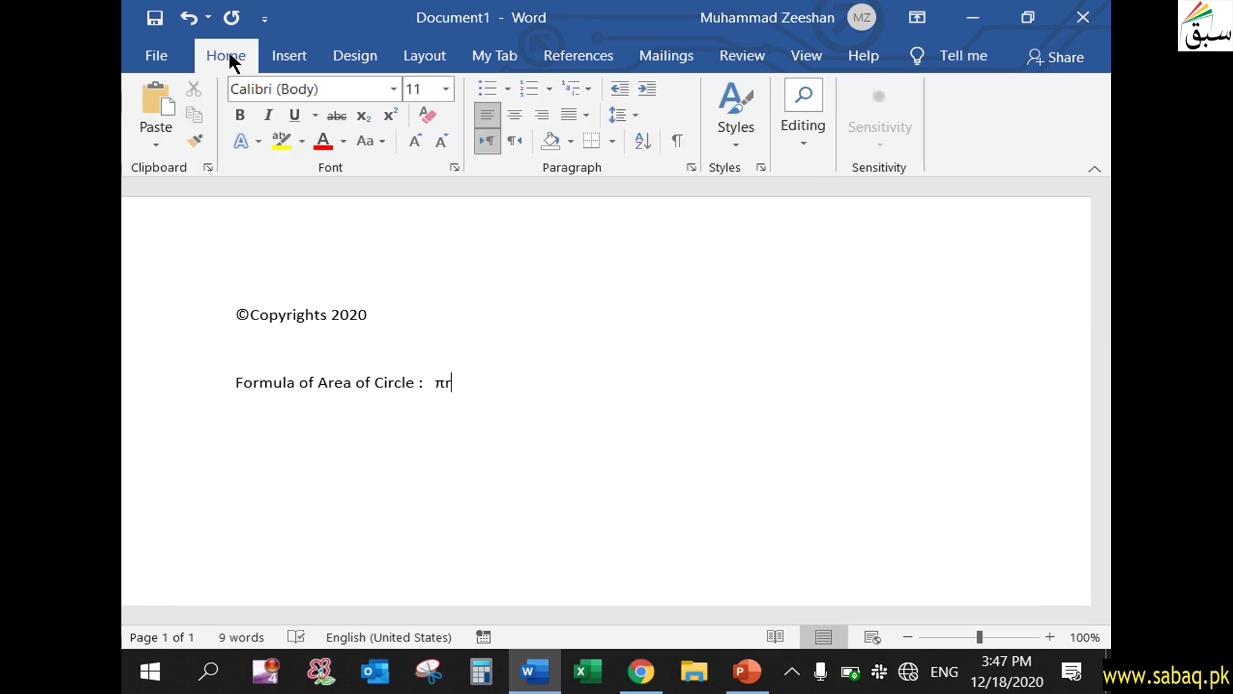
pyautogui.click(388, 111)
pyautogui.write('2')
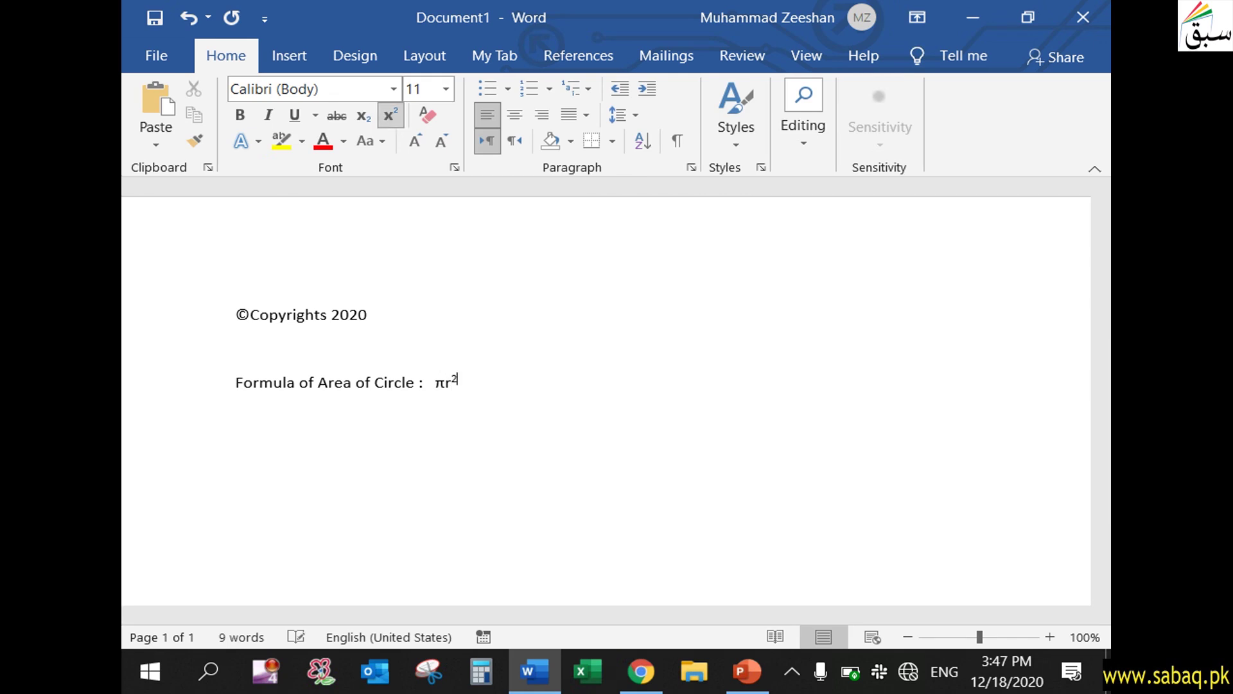
pyautogui.click(395, 115)
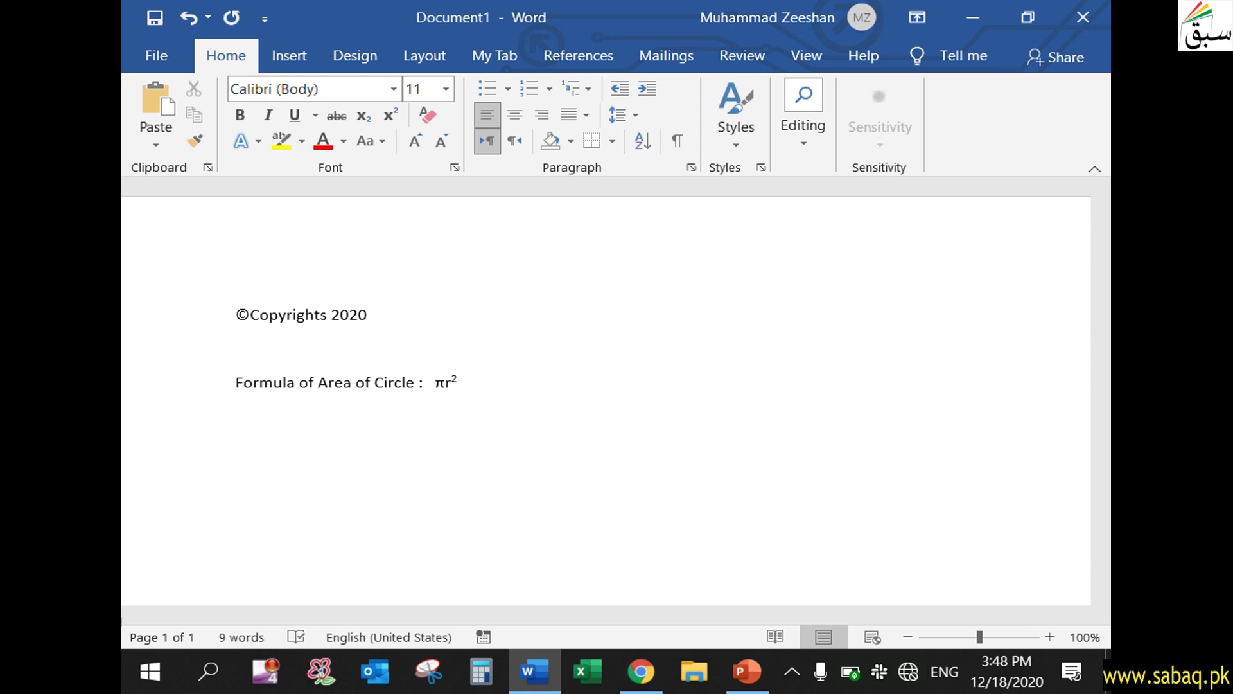
# - Apply the suggested grammar correction "Circle:" to the word before the colon in the formula line
pyautogui.press('Return')
pyautogui.press('Return')
pyautogui.rightClick(398, 384)
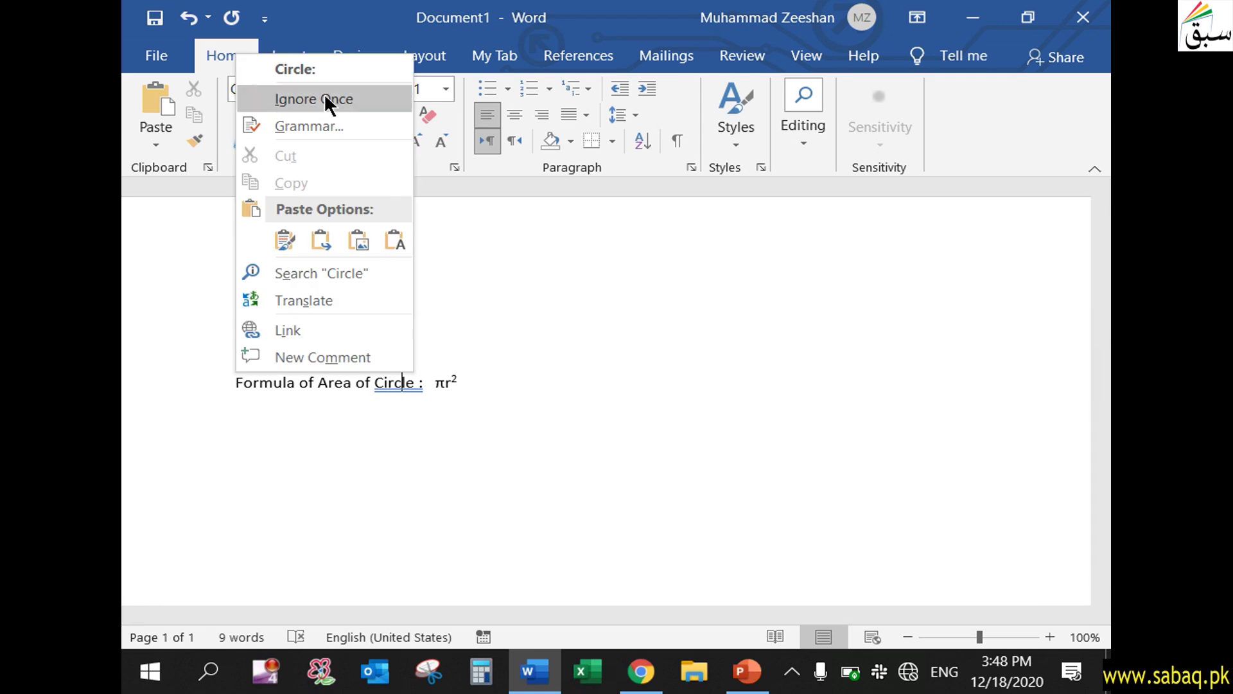
pyautogui.click(334, 74)
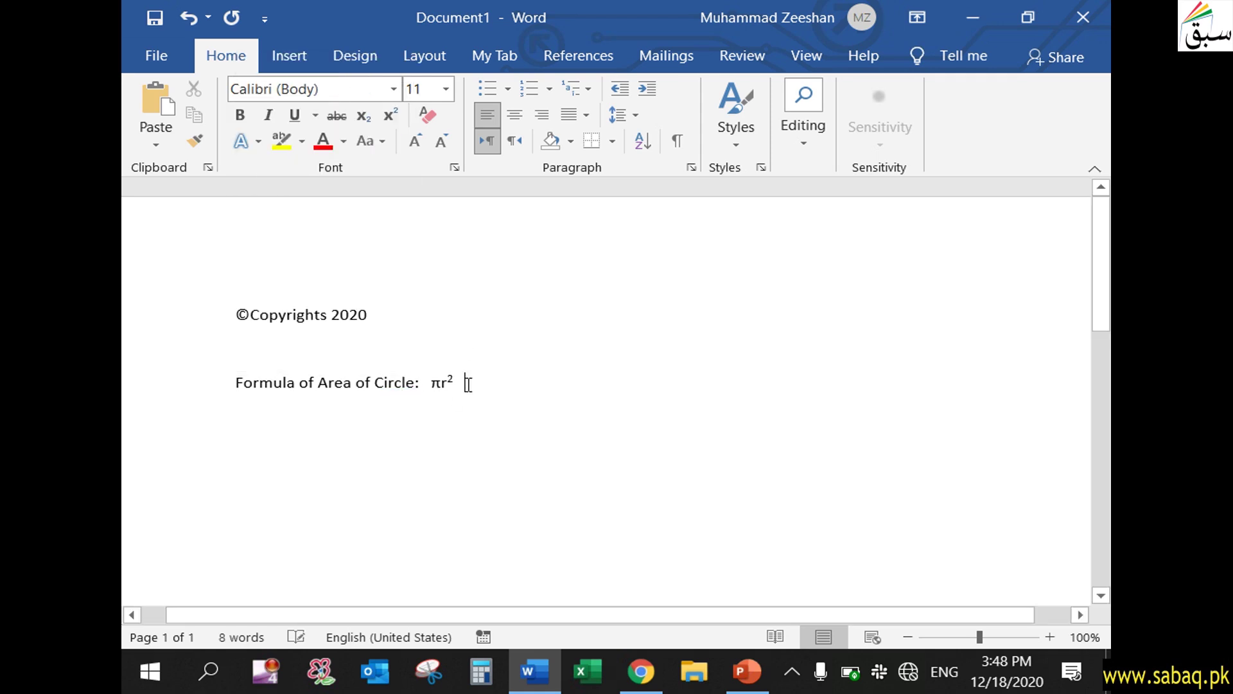
pyautogui.click(235, 449)
# - Enlarge the document view to 151% and review the copyright line and the circle area formula
pyautogui.moveTo(232, 314); pyautogui.dragTo(379, 314)
pyautogui.click(426, 356)
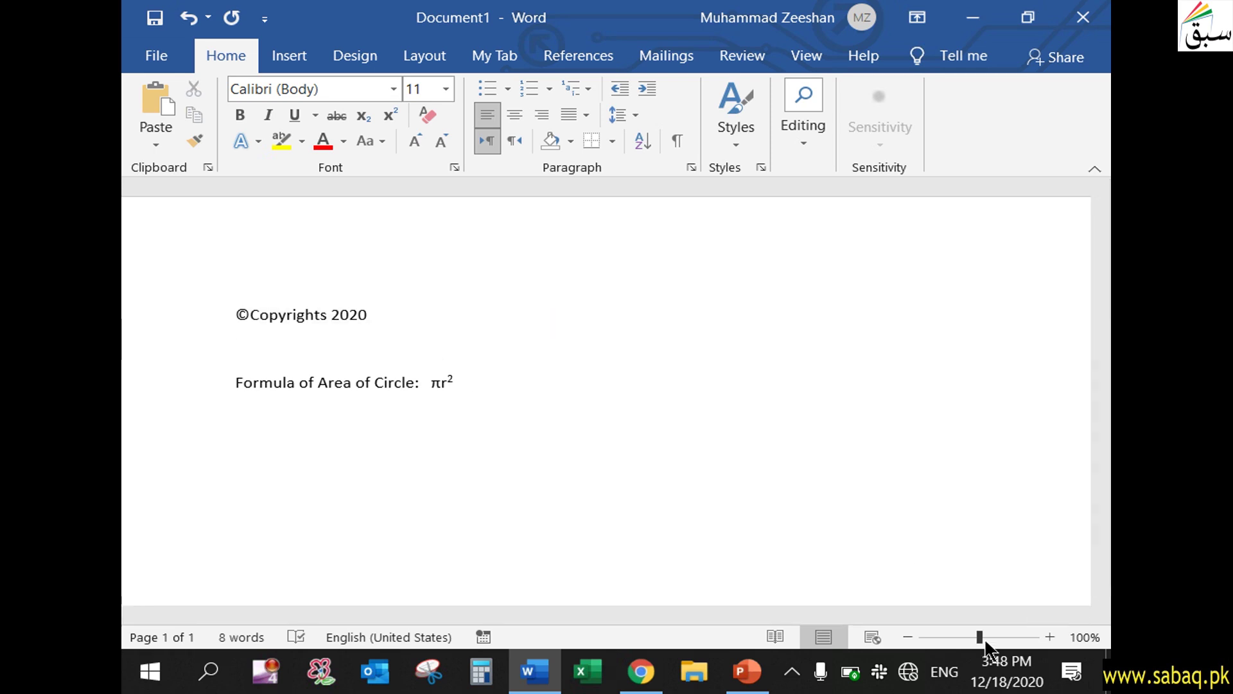
pyautogui.moveTo(980, 638); pyautogui.dragTo(987, 638)
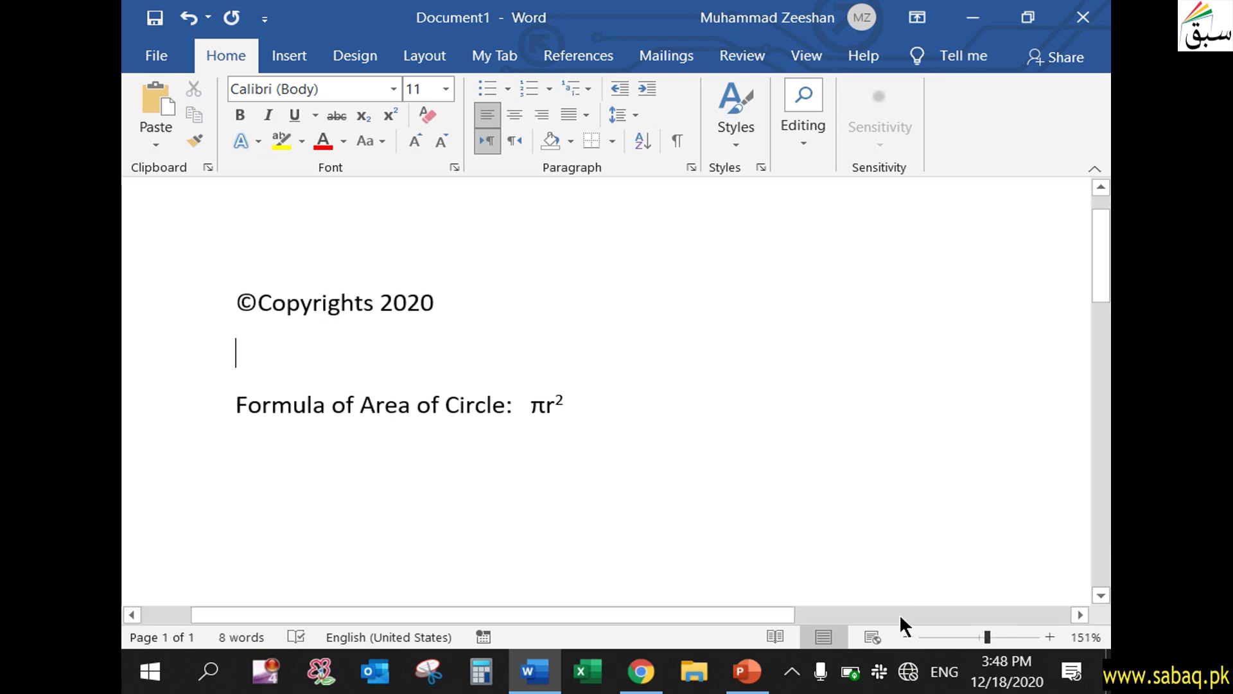
pyautogui.moveTo(239, 409); pyautogui.dragTo(593, 423)
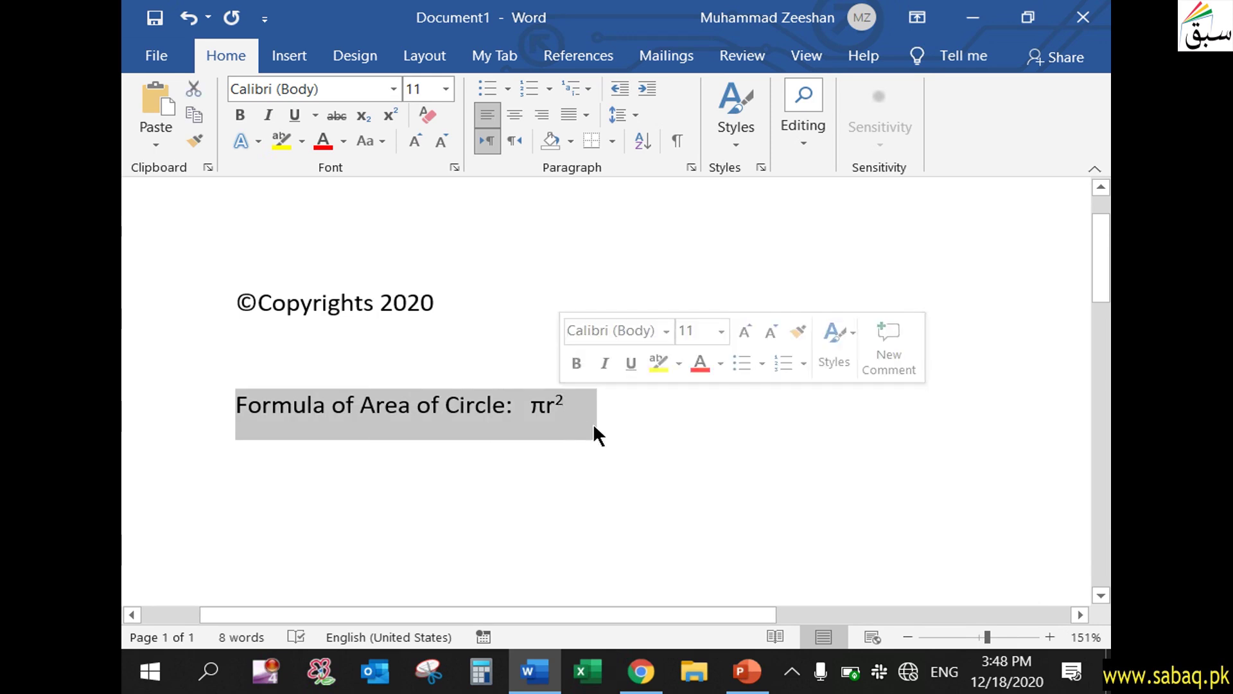
pyautogui.click(592, 422)
# - Start a new paragraph below the circle formula and open the full Symbol dialog for more symbols
pyautogui.press('Return')
pyautogui.press('Return')
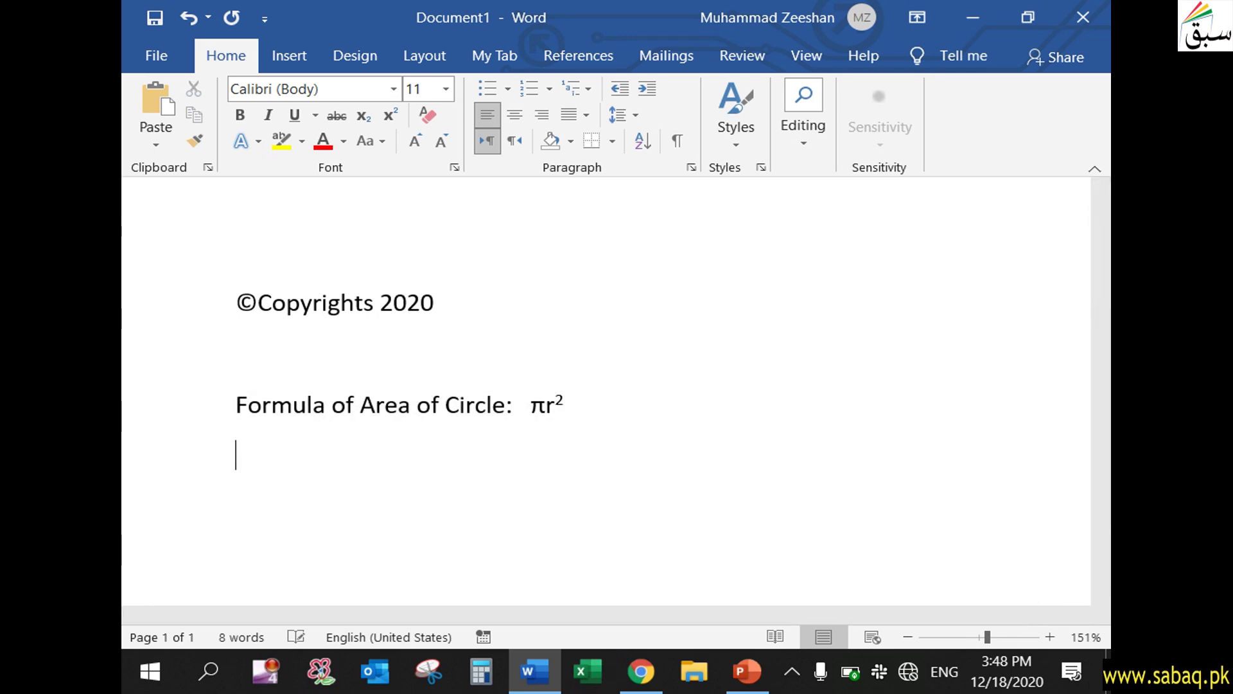
pyautogui.click(288, 56)
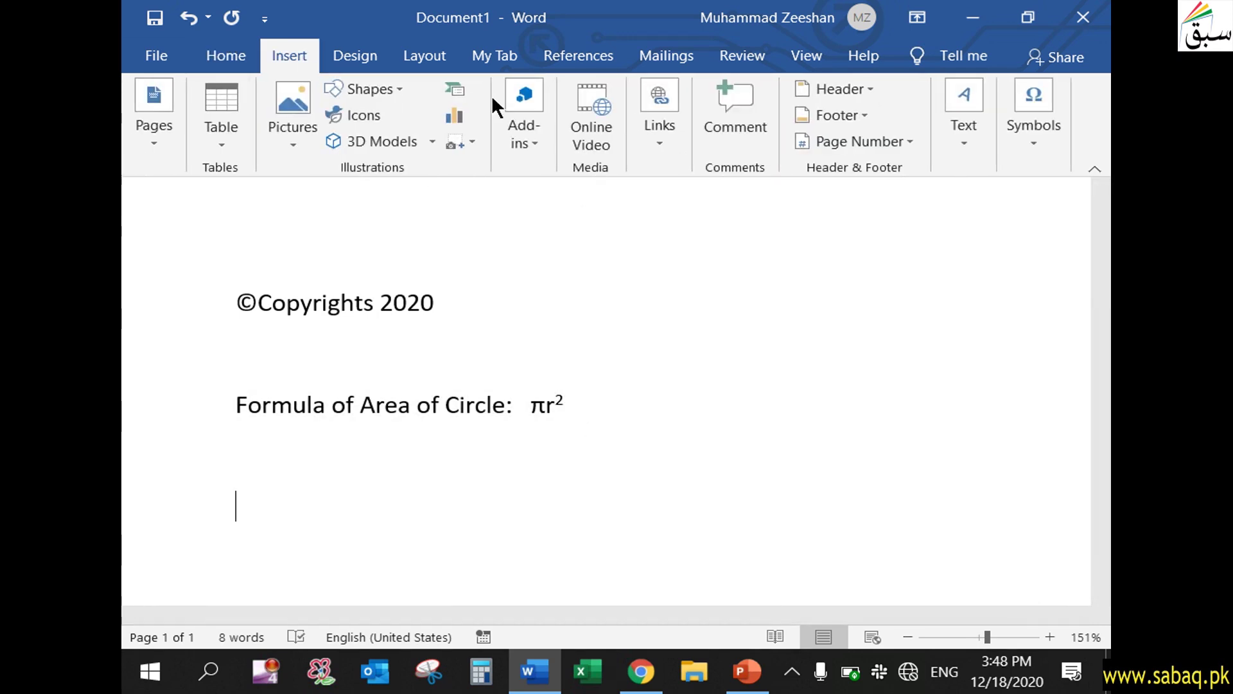
pyautogui.click(1038, 146)
pyautogui.click(1067, 238)
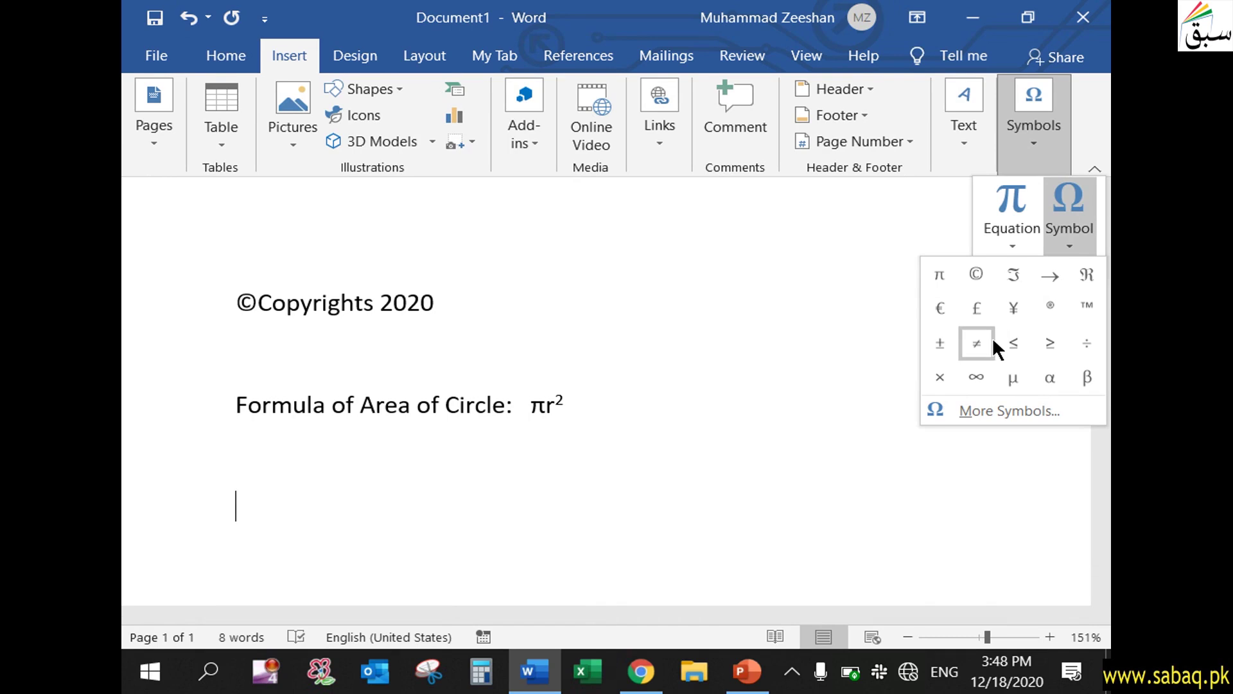
pyautogui.click(1007, 410)
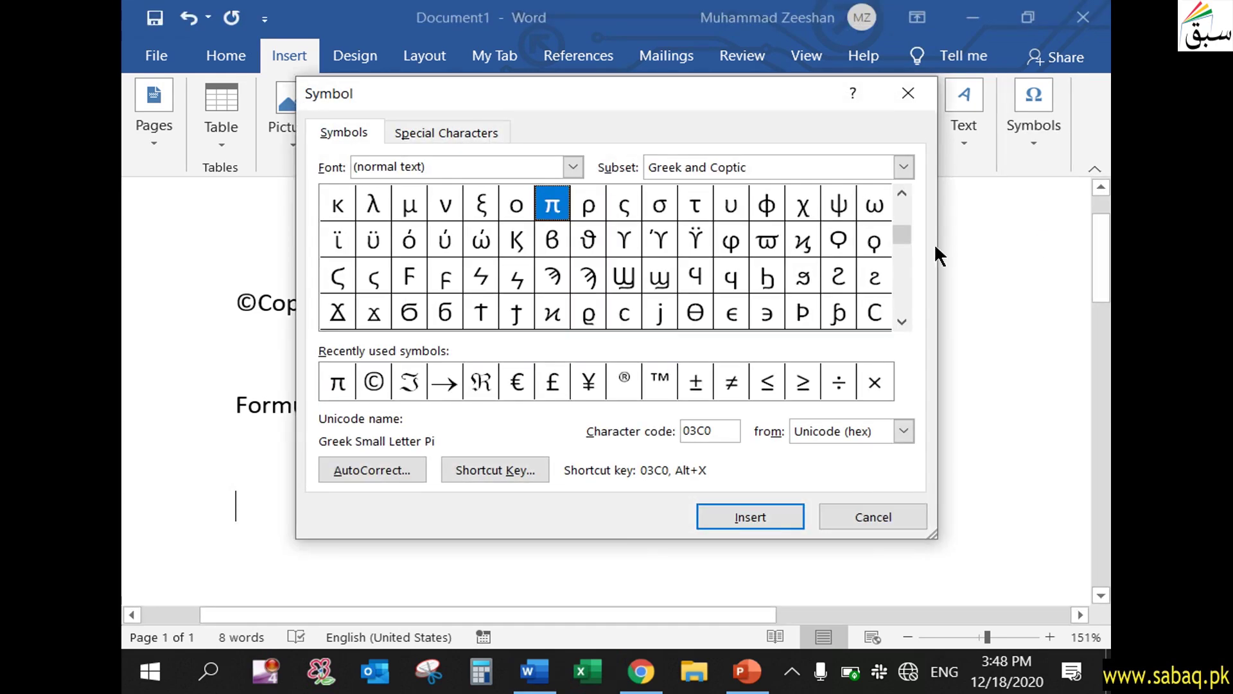
pyautogui.moveTo(454, 93); pyautogui.dragTo(406, 90)
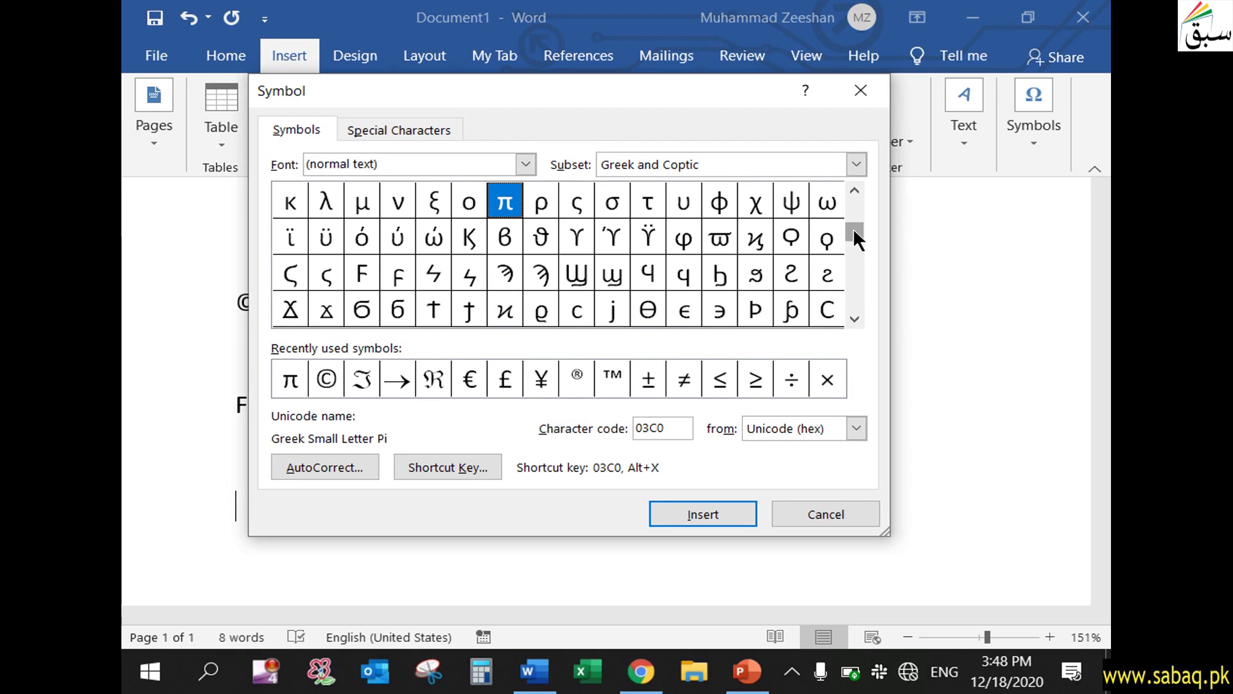
# - Browse the full character grid and preview the symbols in the Yu Gothic Light font, restoring the font to (normal text)
pyautogui.moveTo(850, 226); pyautogui.dragTo(854, 311)
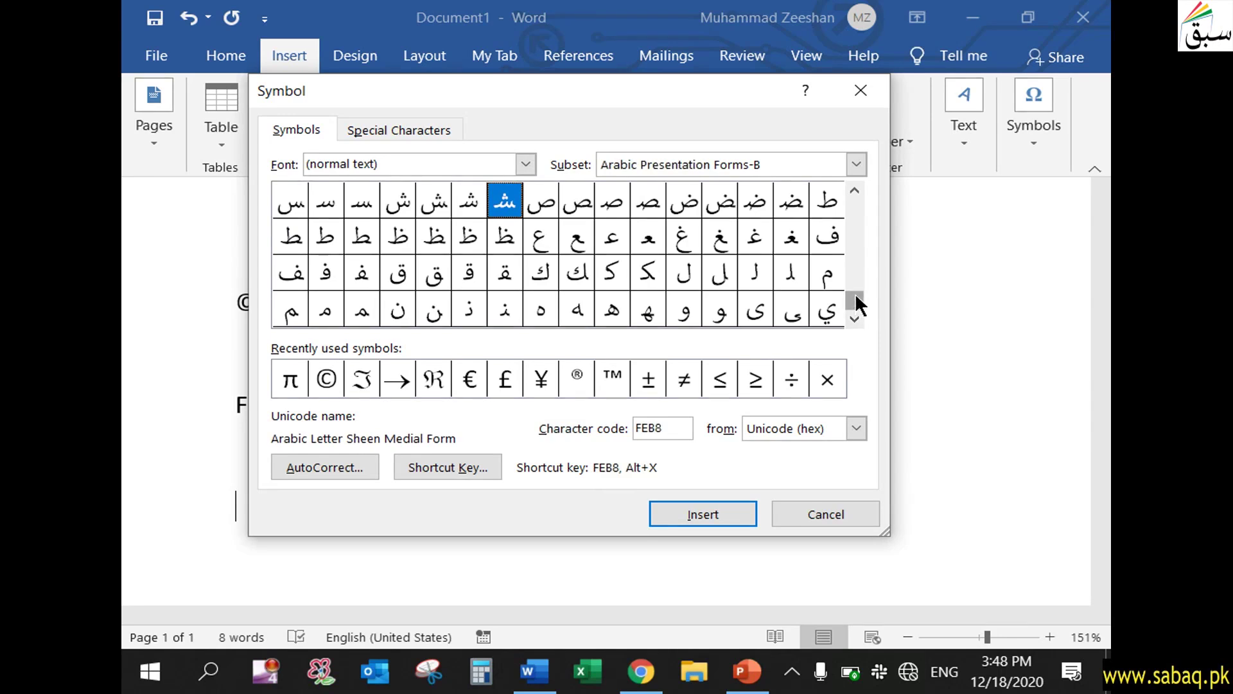
pyautogui.moveTo(854, 167); pyautogui.dragTo(854, 165)
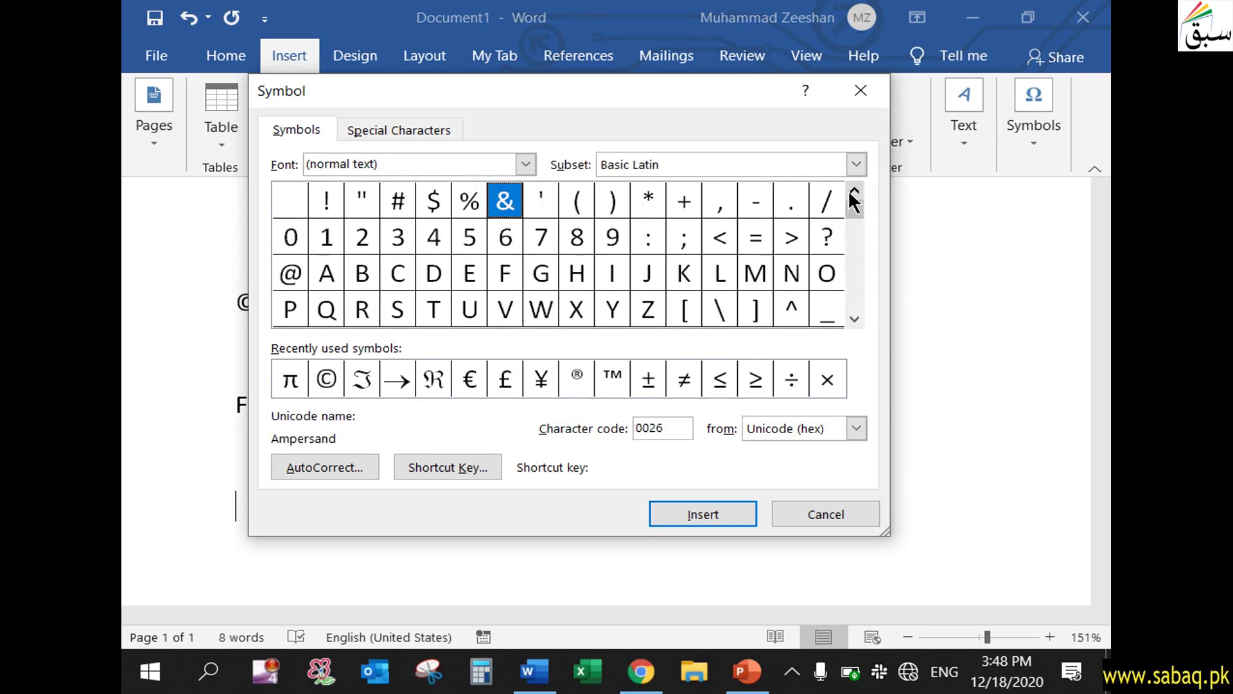
pyautogui.click(528, 162)
pyautogui.moveTo(527, 204); pyautogui.dragTo(533, 263)
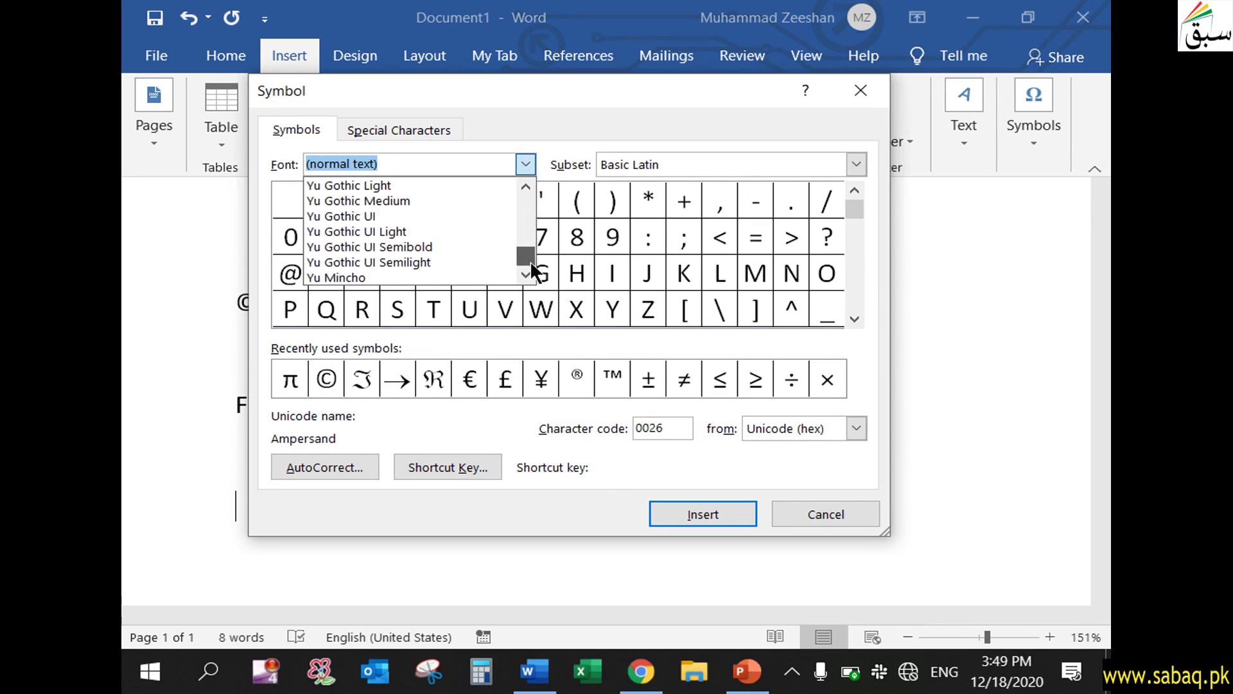
pyautogui.click(418, 188)
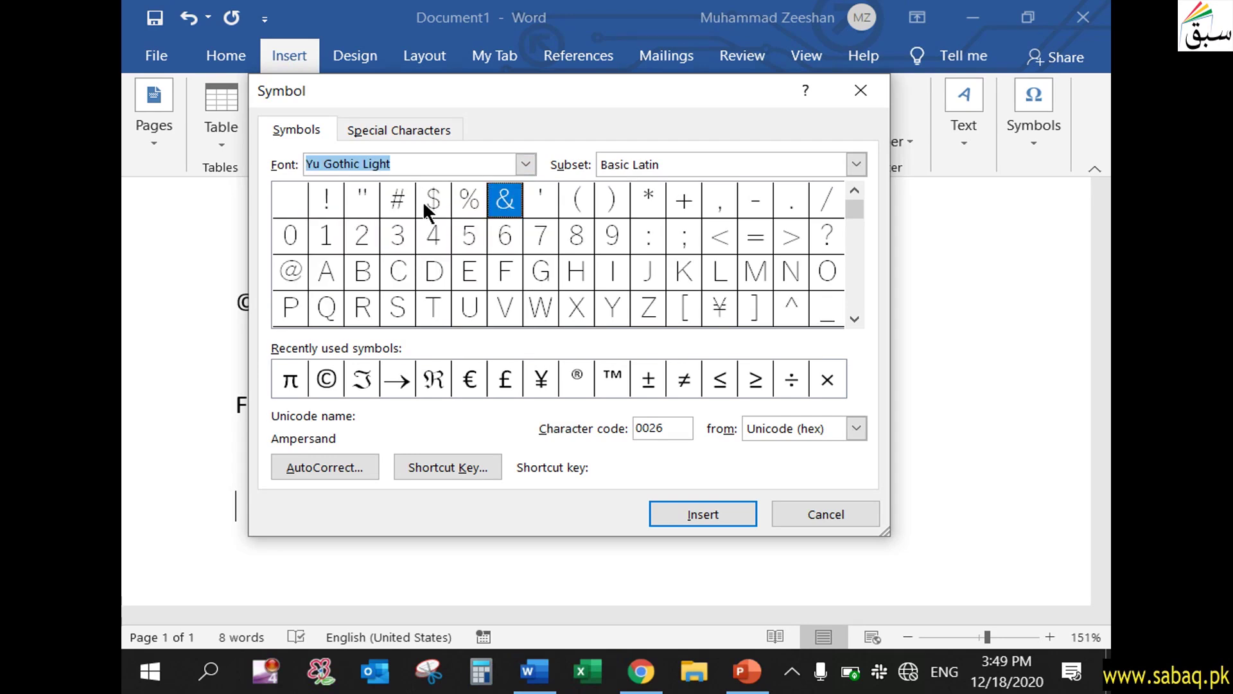
pyautogui.click(514, 163)
pyautogui.moveTo(526, 257); pyautogui.dragTo(526, 201)
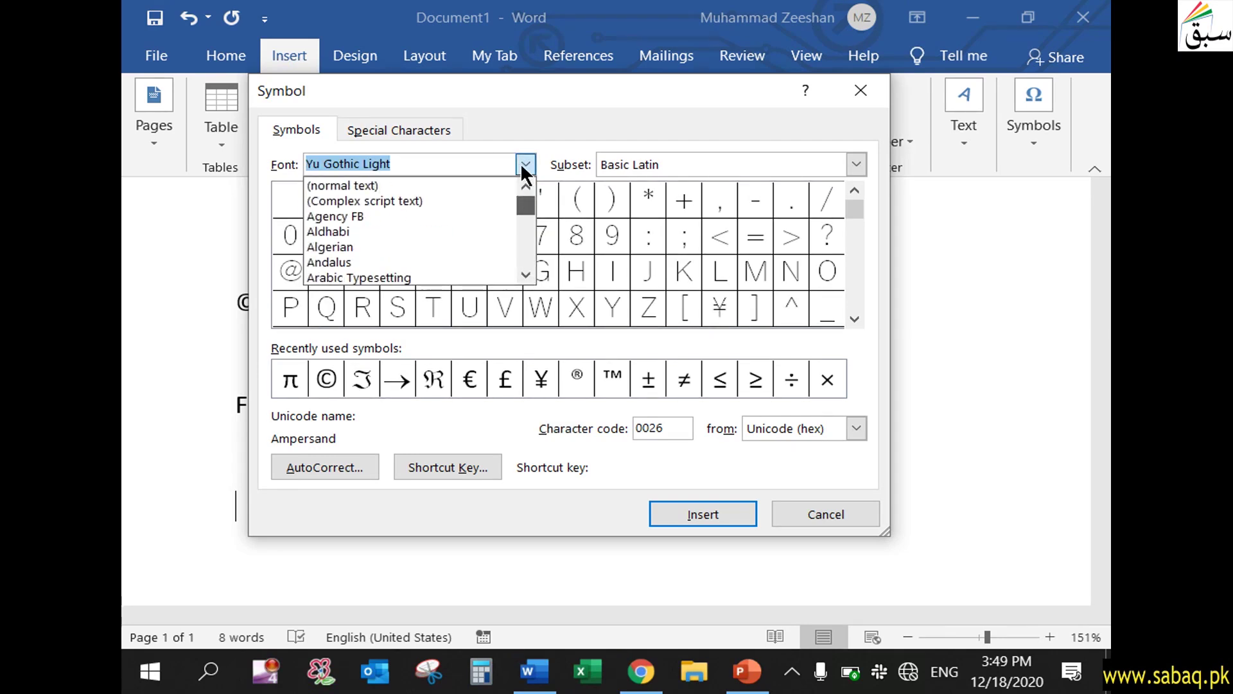
pyautogui.click(457, 188)
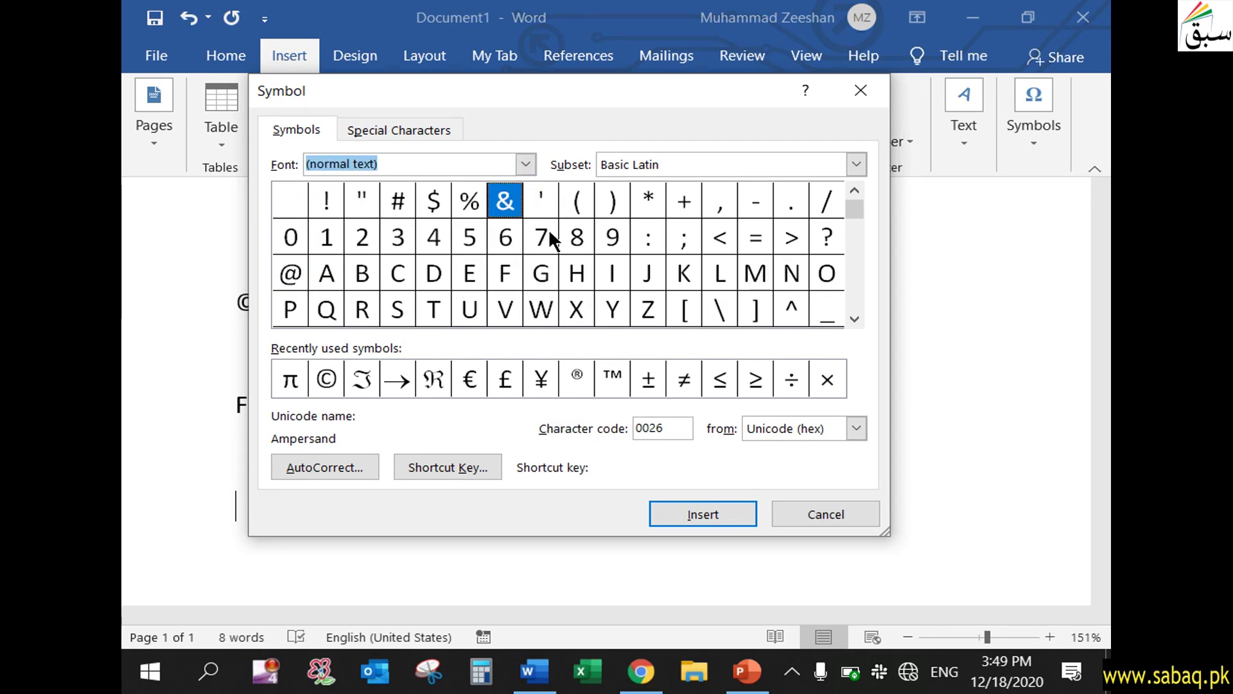
# - Look through the character subsets available for the (normal text) font, from Basic Latin down to Mathematical Operators
pyautogui.click(857, 165)
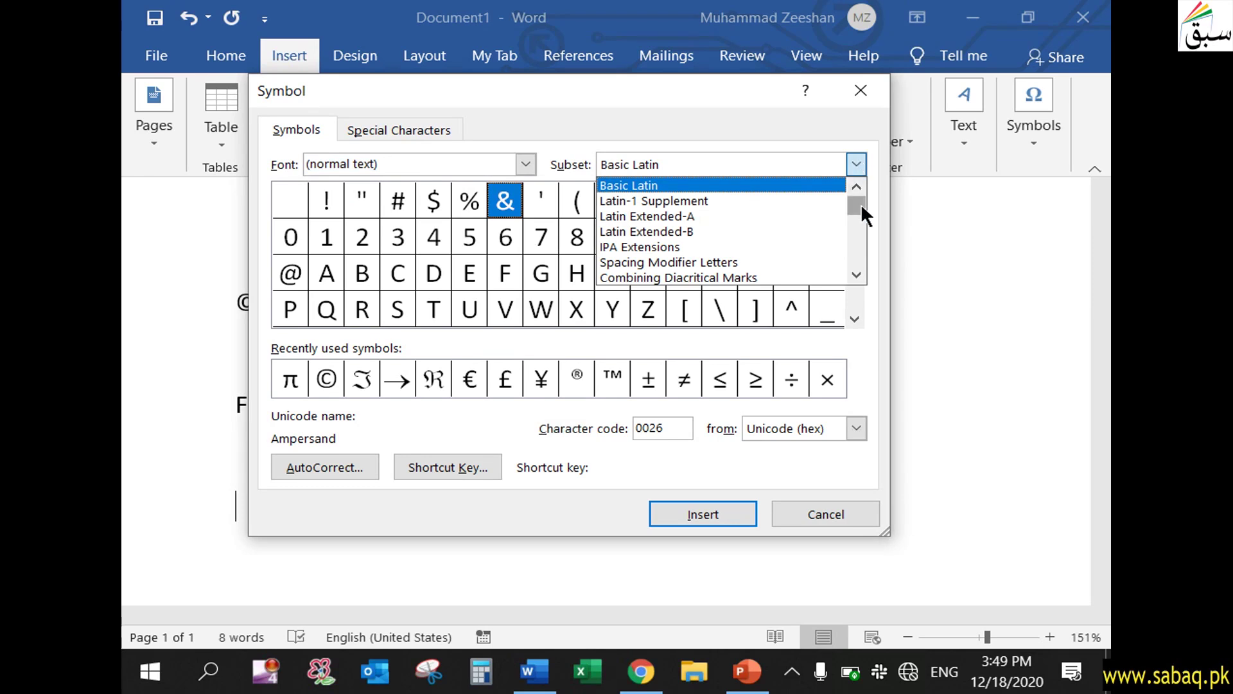
pyautogui.moveTo(855, 207); pyautogui.dragTo(857, 215)
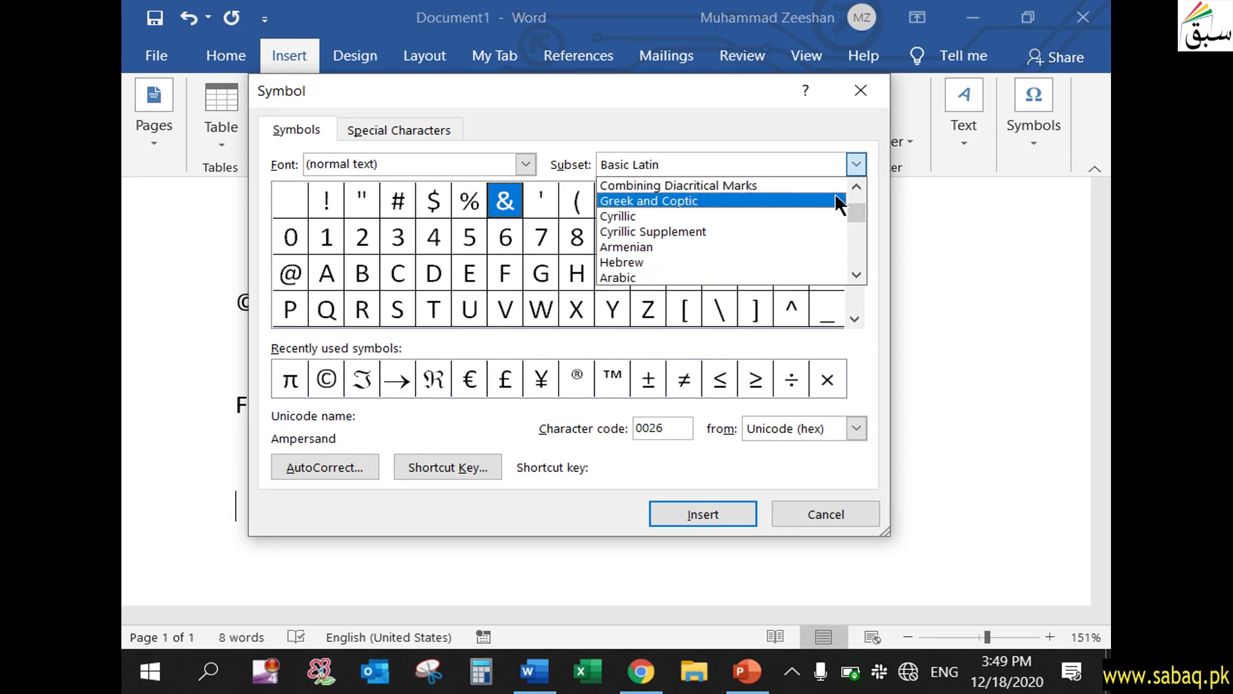
pyautogui.click(856, 275)
pyautogui.click(856, 275)
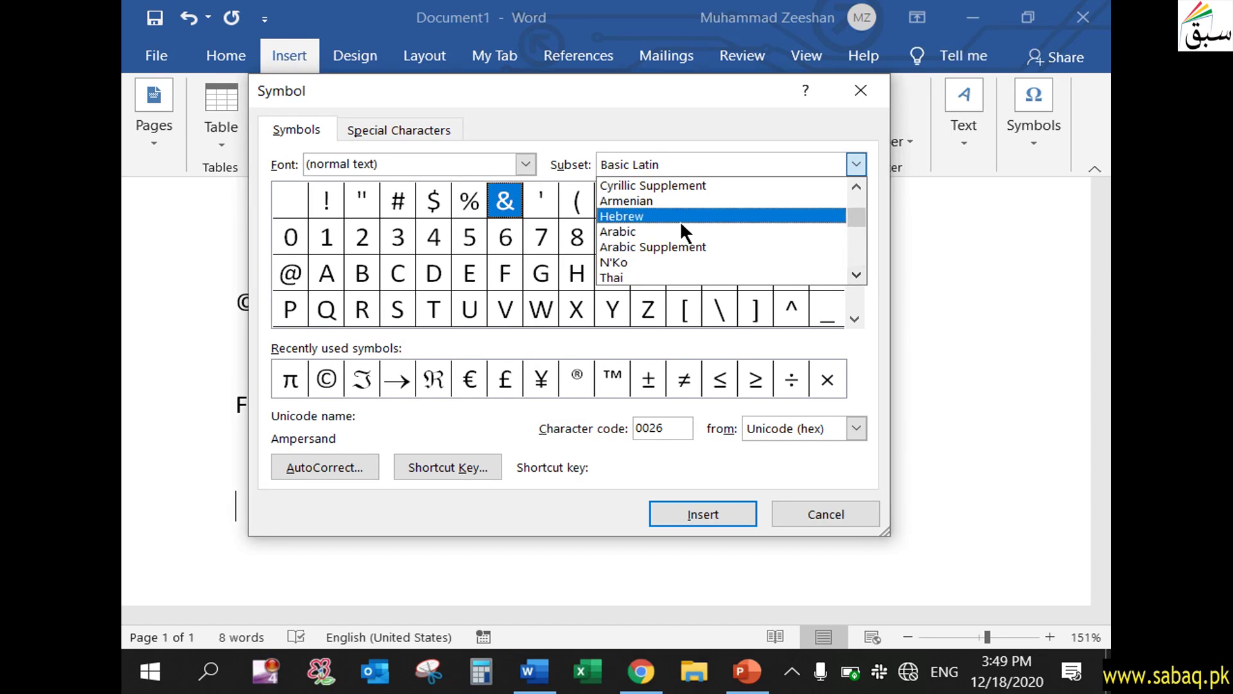
pyautogui.click(858, 275)
pyautogui.click(857, 275)
pyautogui.click(858, 274)
pyautogui.click(859, 273)
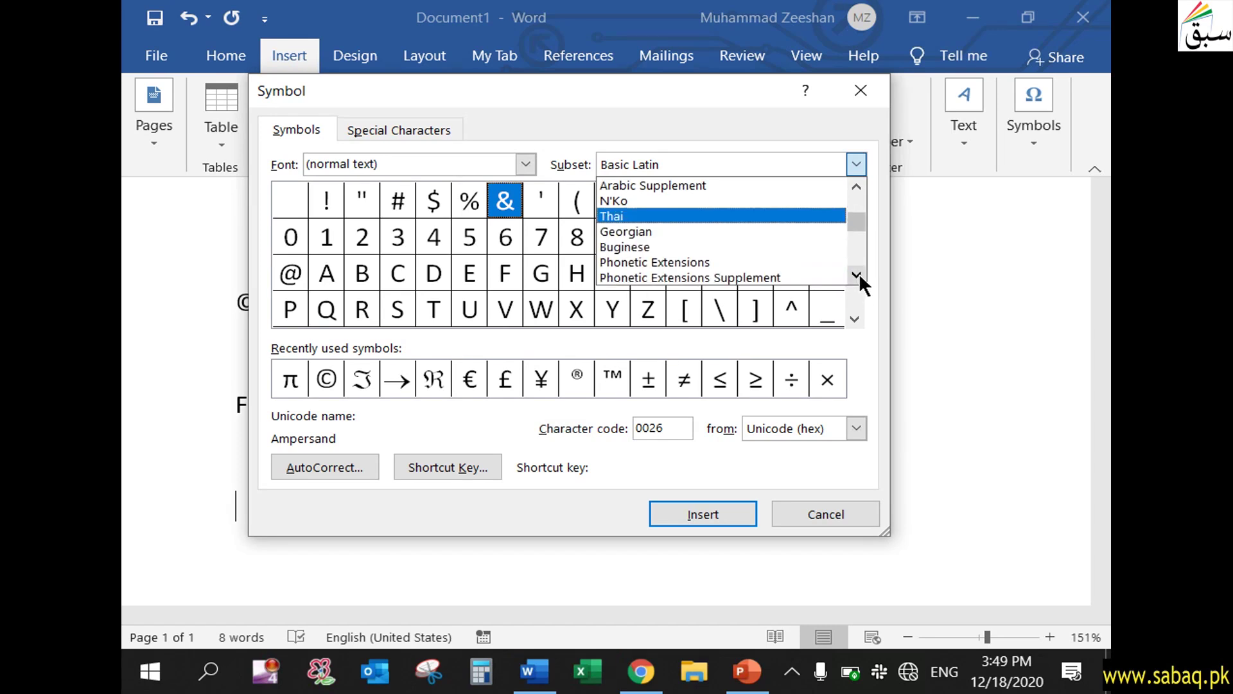
pyautogui.click(857, 275)
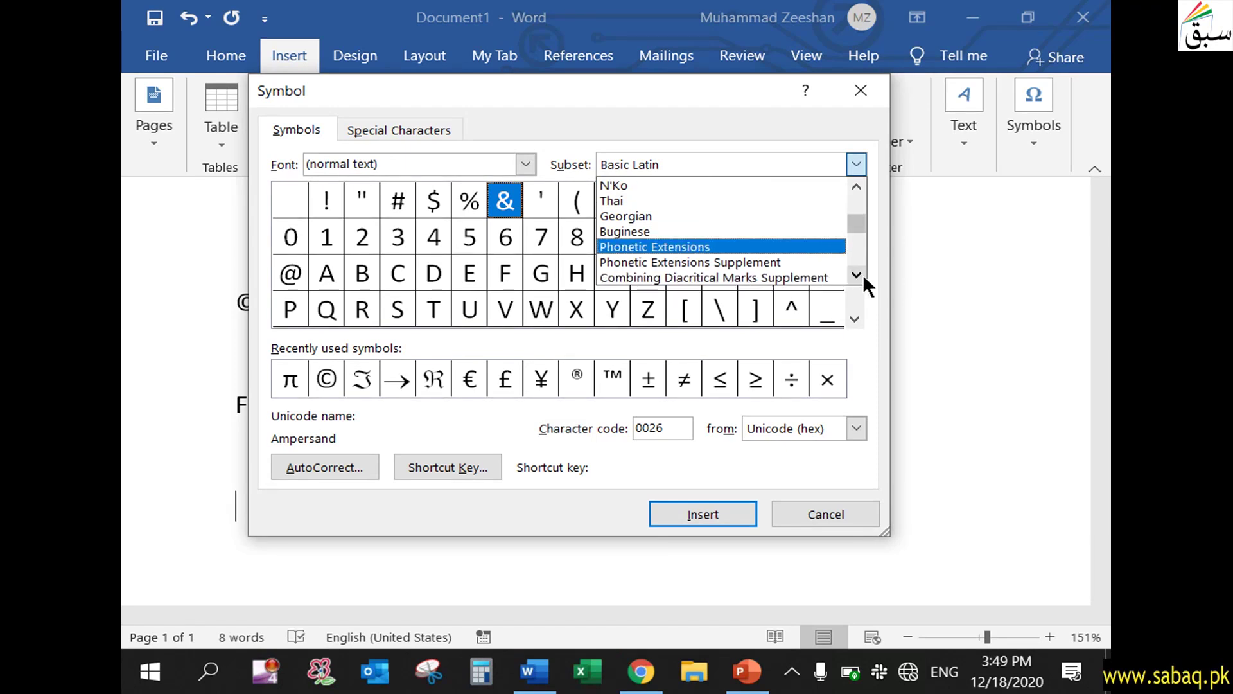
pyautogui.click(857, 275)
pyautogui.click(858, 275)
pyautogui.click(857, 275)
pyautogui.click(857, 275)
pyautogui.click(857, 275)
pyautogui.click(856, 275)
pyautogui.click(856, 275)
pyautogui.click(857, 275)
pyautogui.click(856, 275)
pyautogui.click(856, 274)
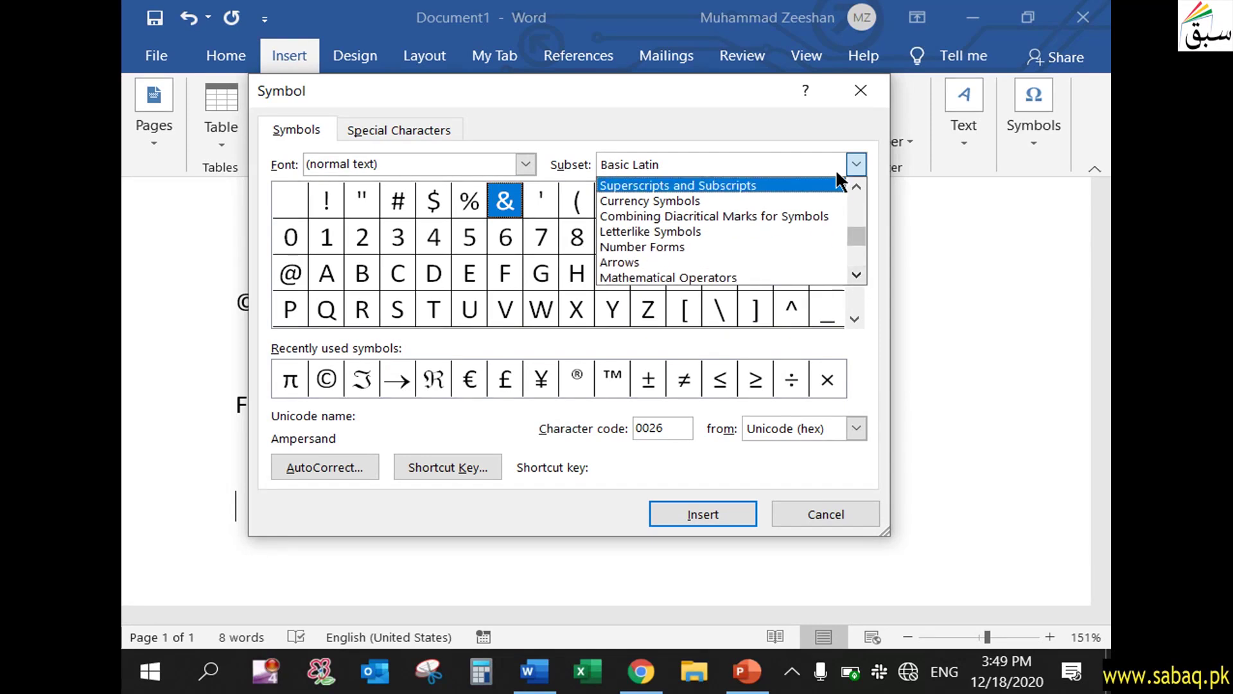
pyautogui.click(857, 164)
# - Display the Superscripts and Subscripts characters, followed by the Currency Symbols subset
pyautogui.click(857, 166)
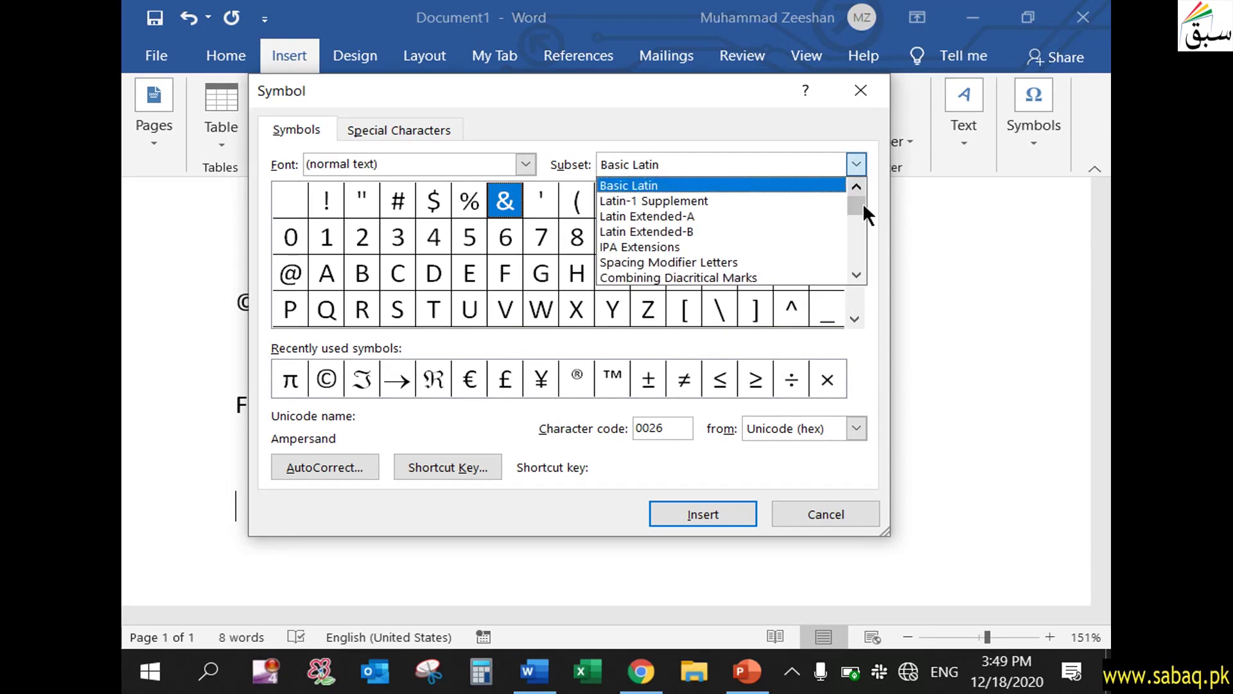
pyautogui.moveTo(861, 202); pyautogui.dragTo(862, 235)
pyautogui.click(780, 231)
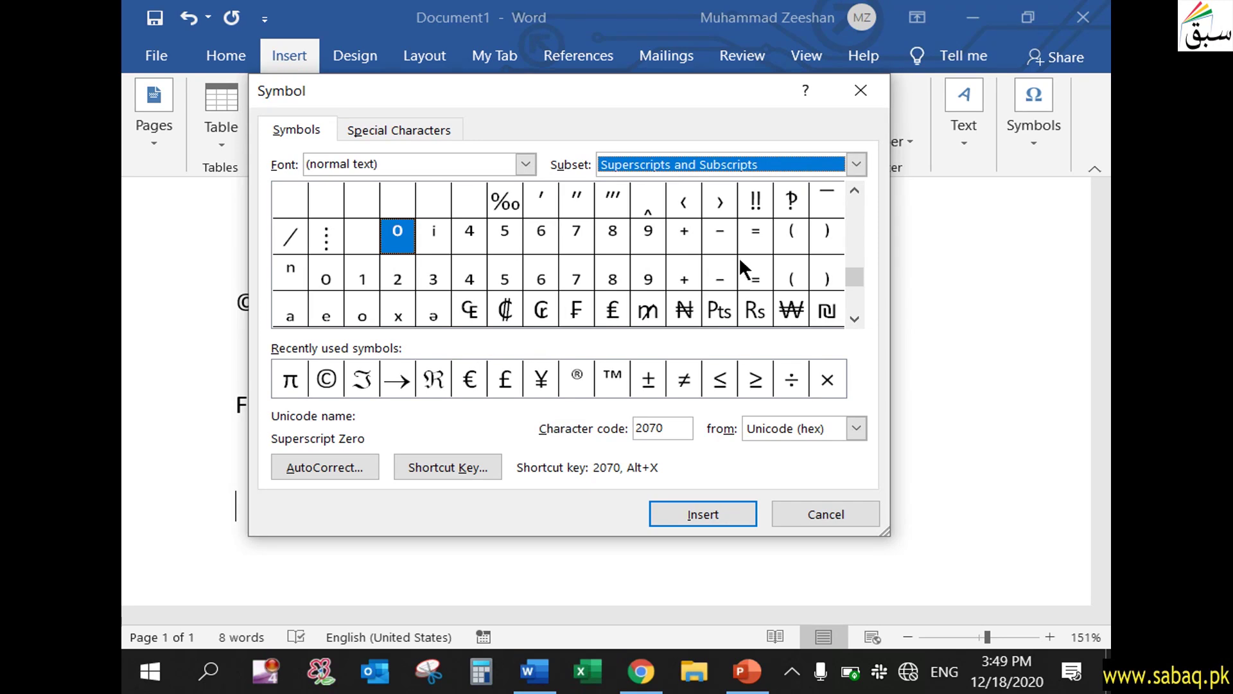
pyautogui.click(855, 164)
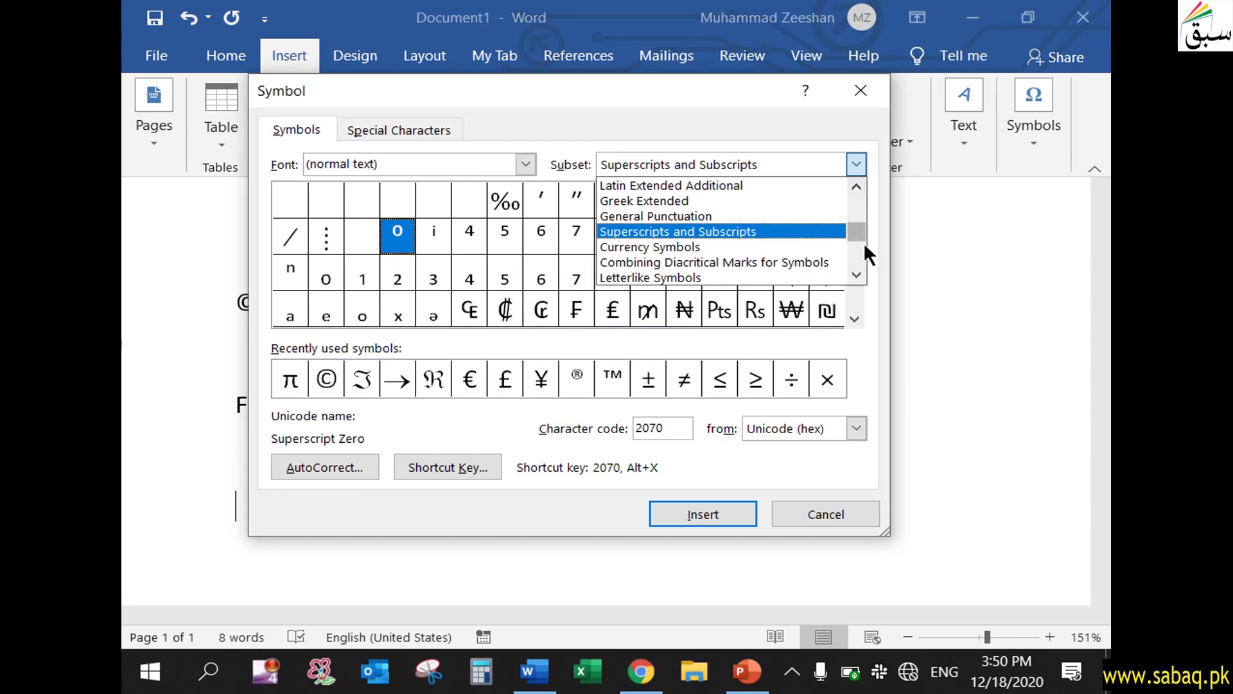
pyautogui.click(757, 245)
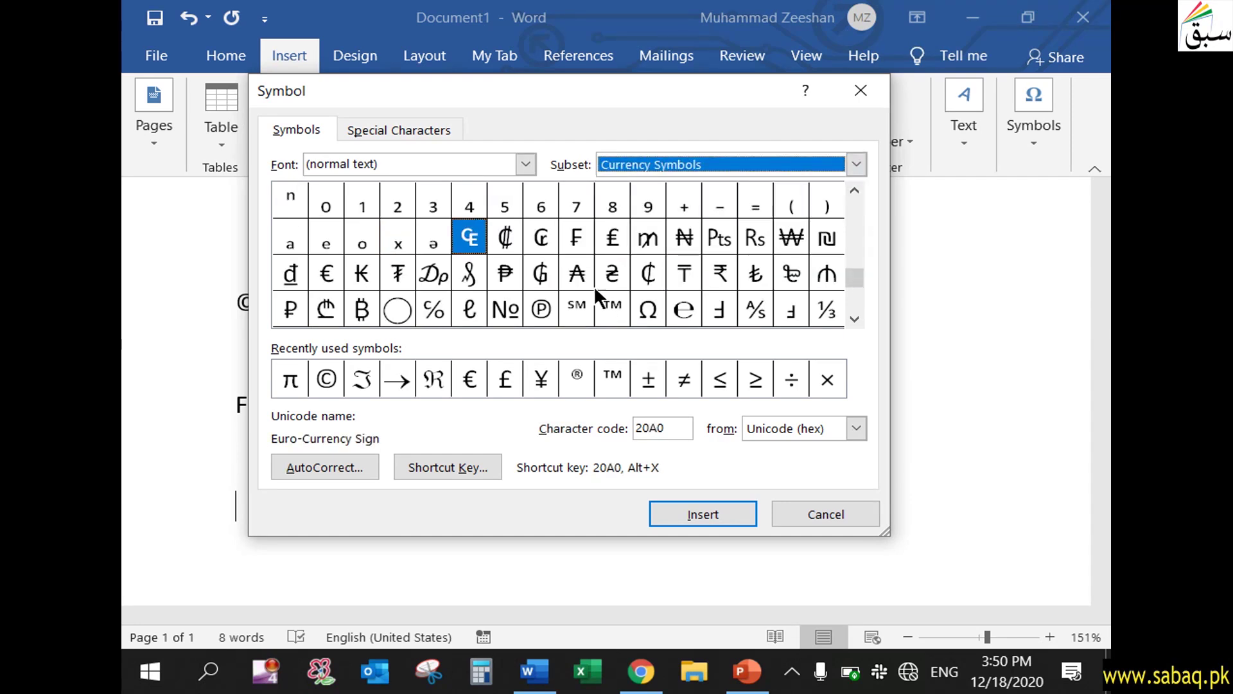
pyautogui.click(855, 278)
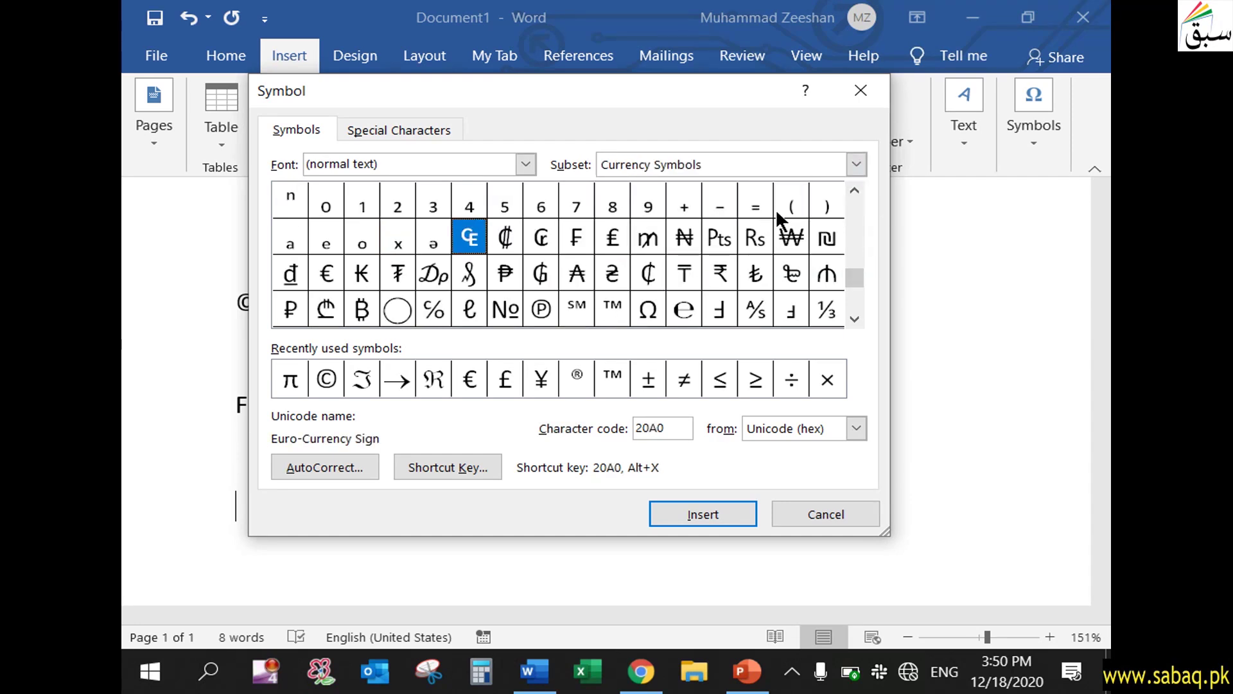
# - Display the Mathematical Operators subset in the character grid
pyautogui.click(855, 164)
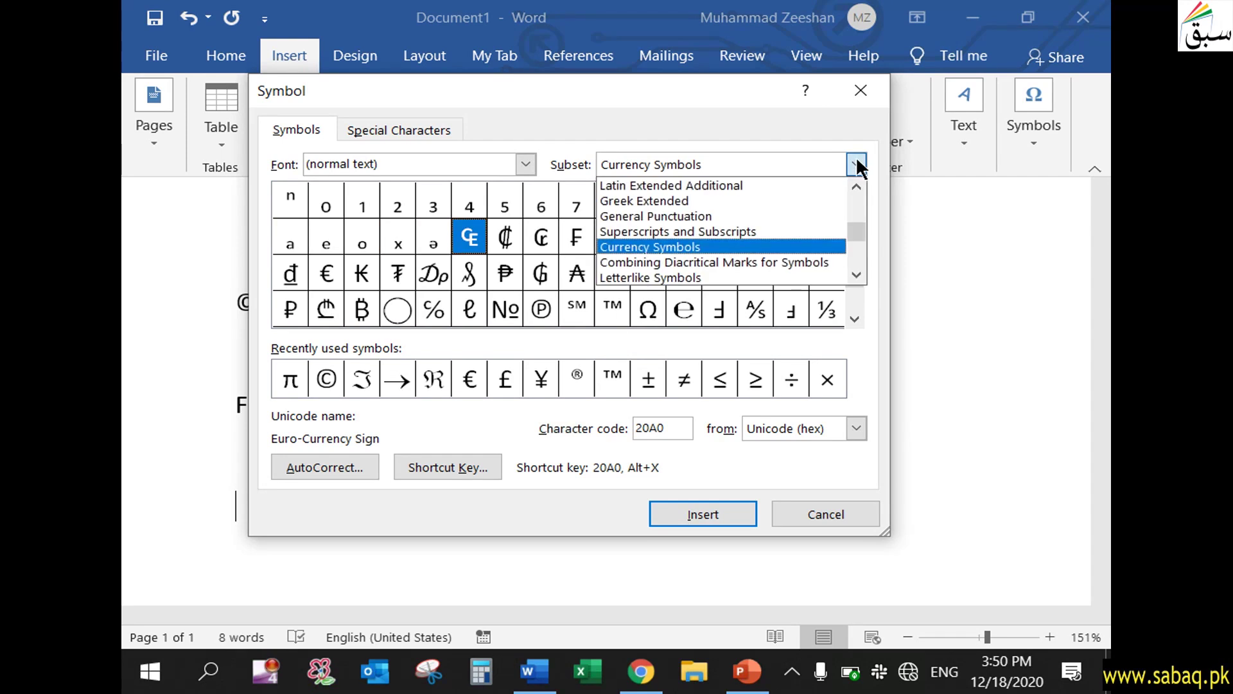
pyautogui.click(855, 276)
pyautogui.click(856, 276)
pyautogui.click(855, 275)
pyautogui.click(856, 275)
pyautogui.click(855, 275)
pyautogui.click(856, 276)
pyautogui.click(856, 275)
pyautogui.click(855, 276)
pyautogui.click(855, 276)
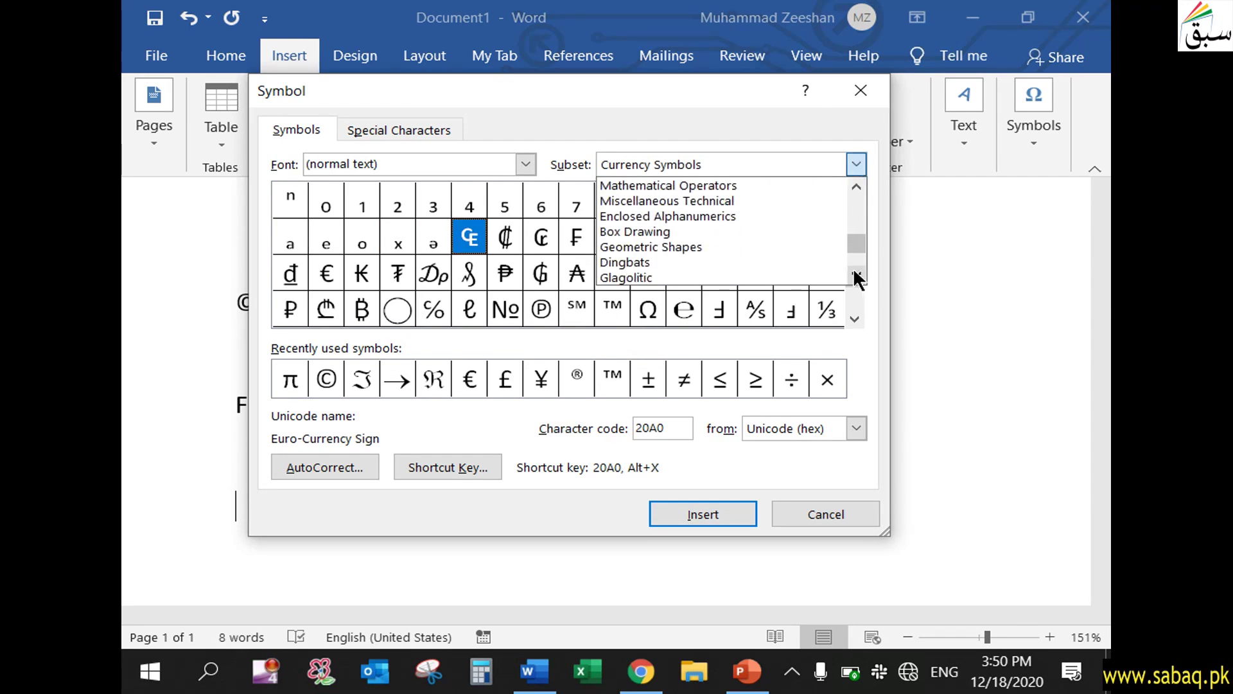
pyautogui.click(725, 185)
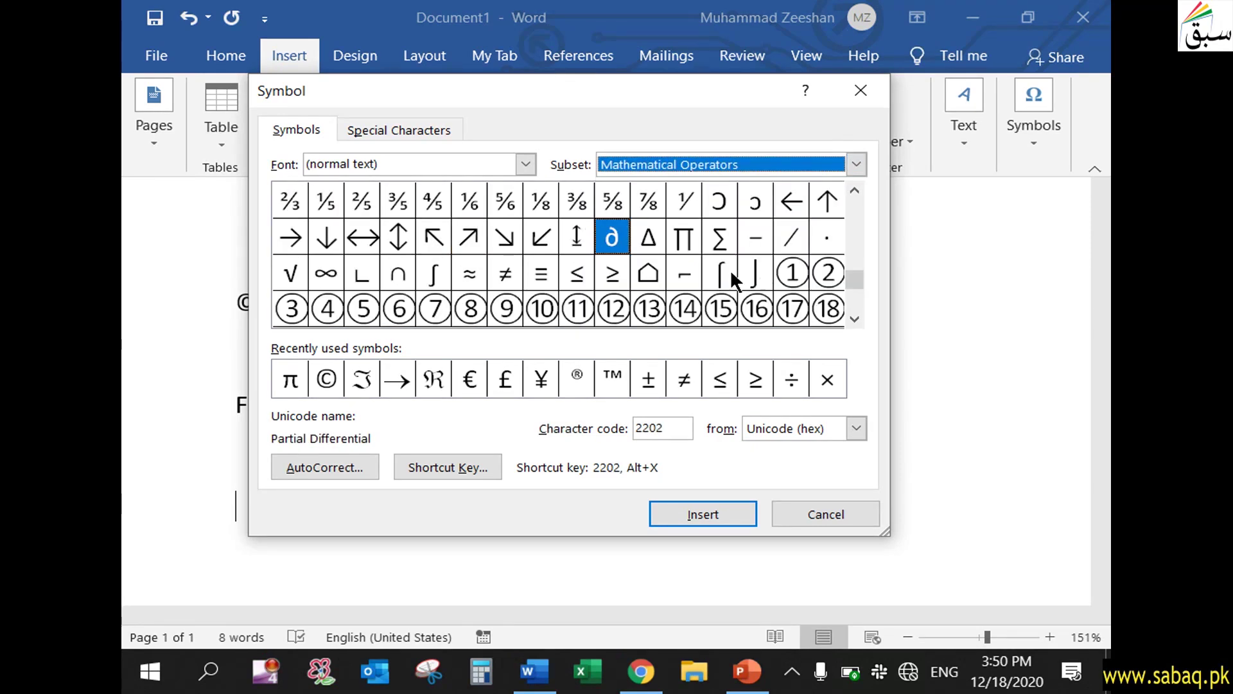
# - Browse the characters beyond Mathematical Operators, from the enclosed numbers to the Glagolitic subset
pyautogui.click(855, 318)
pyautogui.click(855, 317)
pyautogui.click(855, 317)
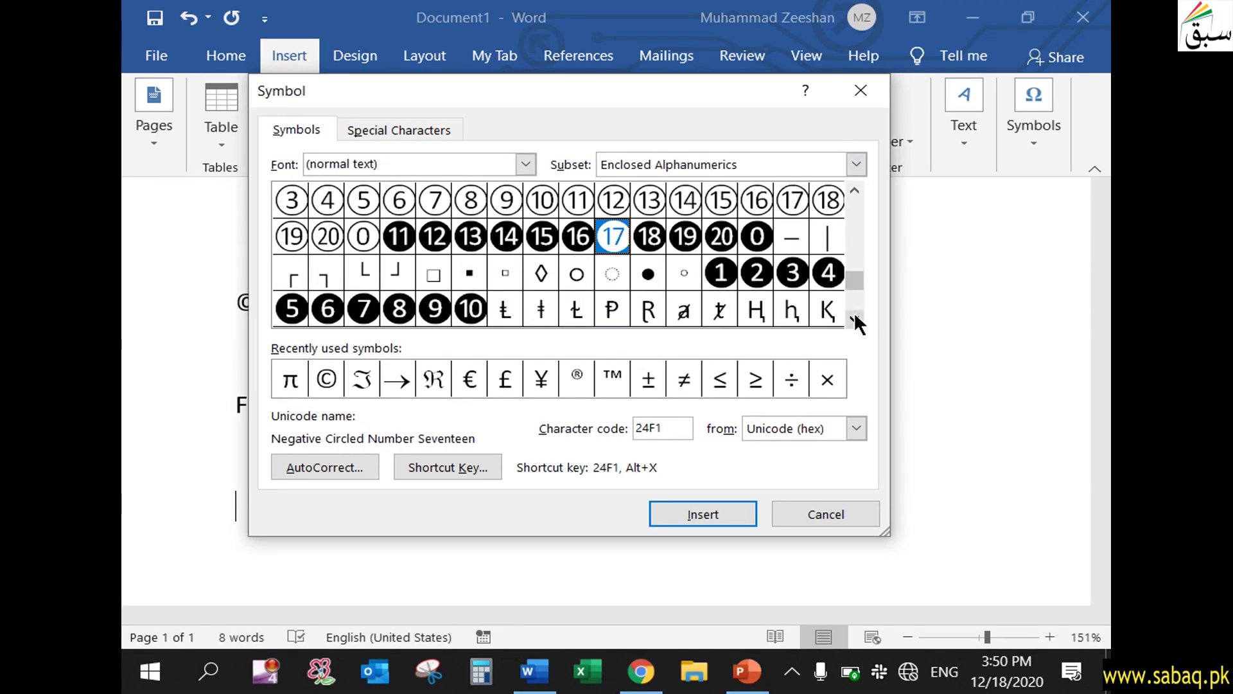
pyautogui.click(855, 317)
pyautogui.click(855, 317)
pyautogui.click(855, 317)
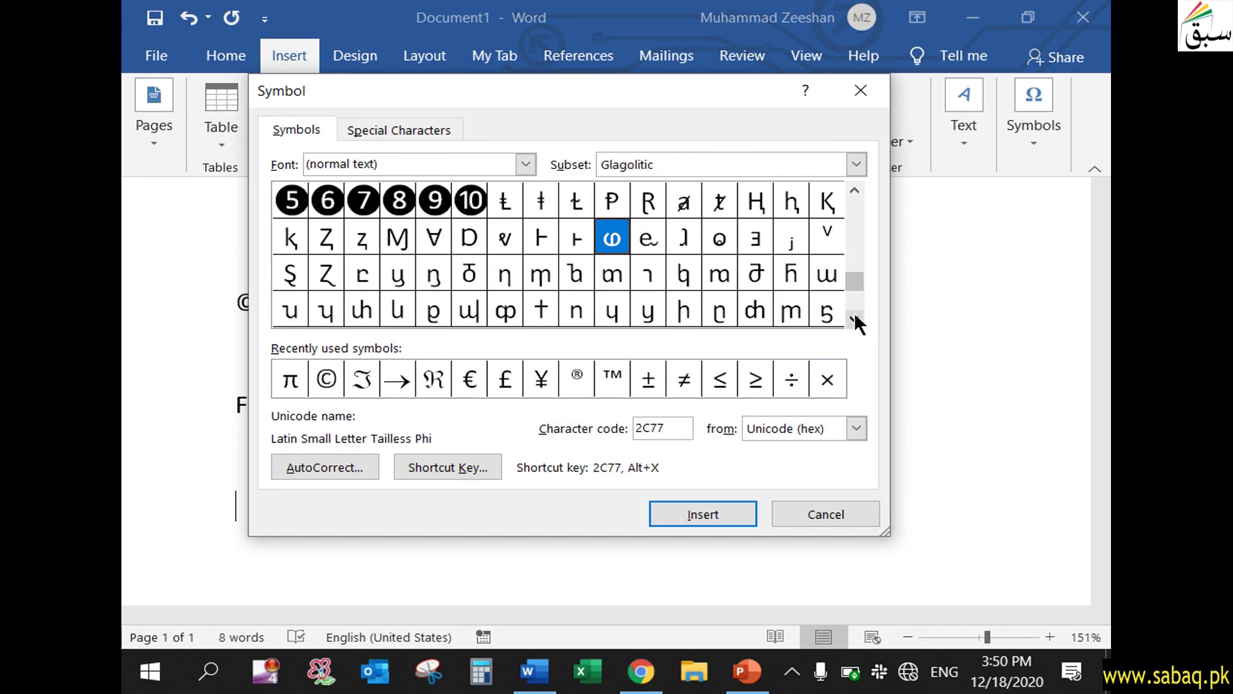
pyautogui.click(856, 165)
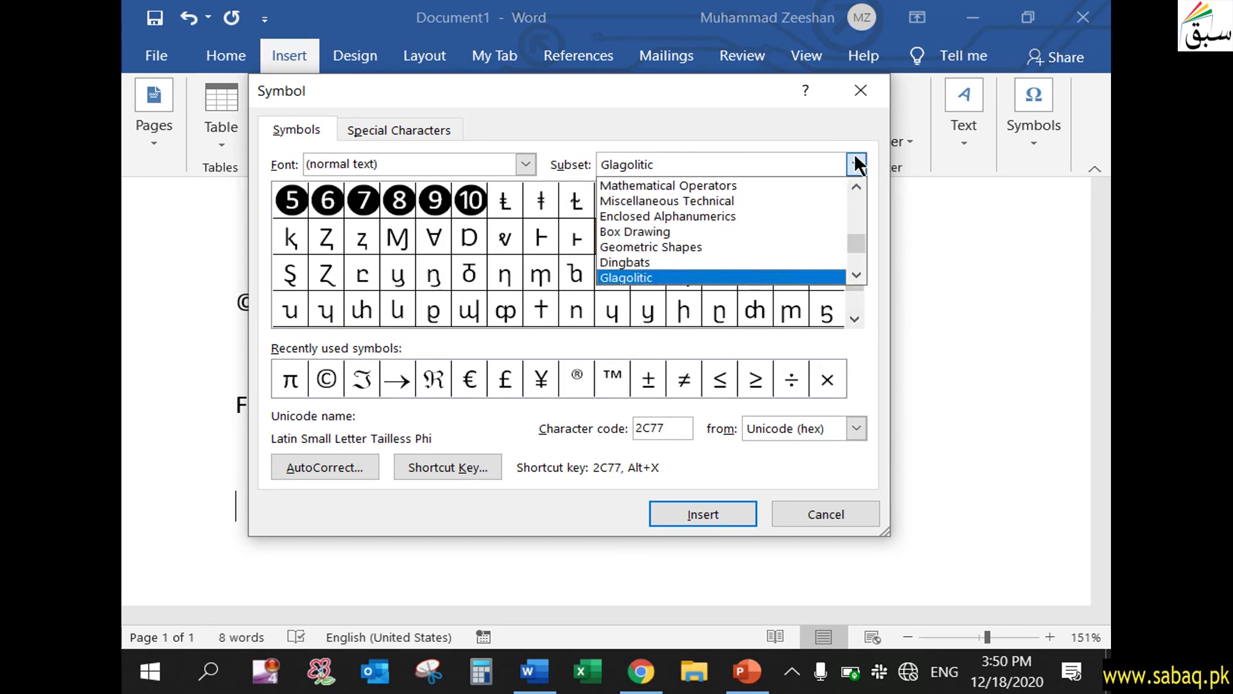
pyautogui.click(687, 417)
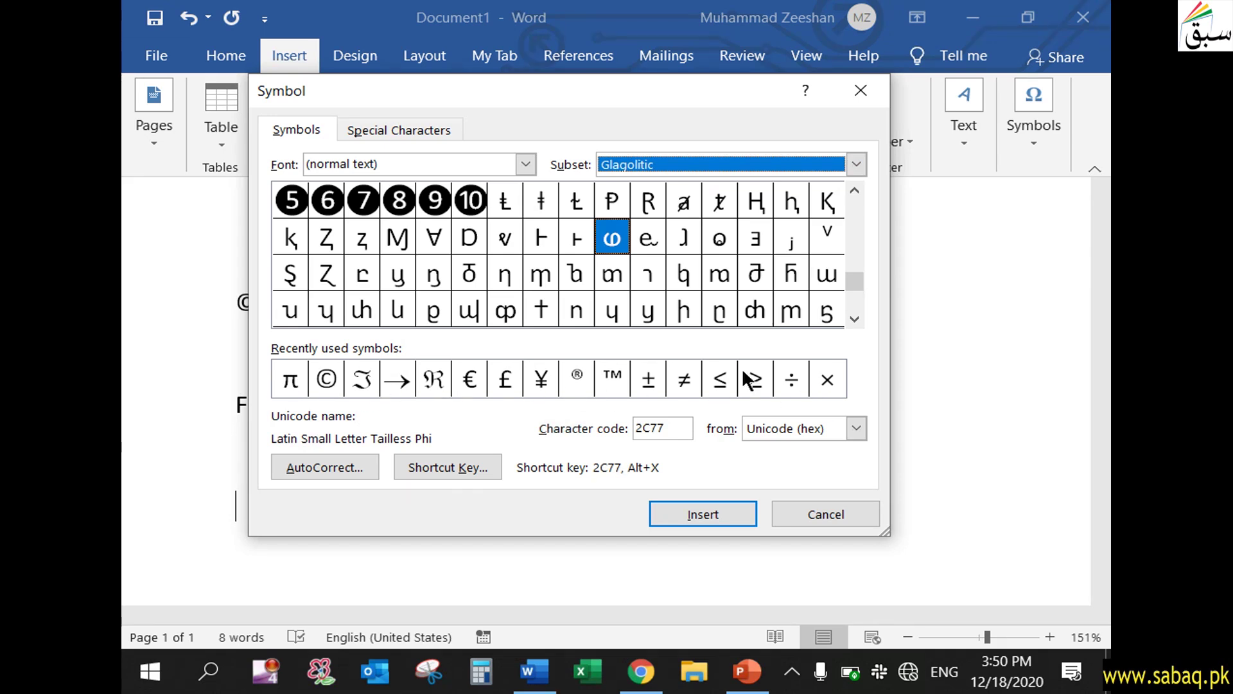
# - Insert the ® sign from the recently used symbols below the formula and add the word "Registered" after it
pyautogui.click(581, 385)
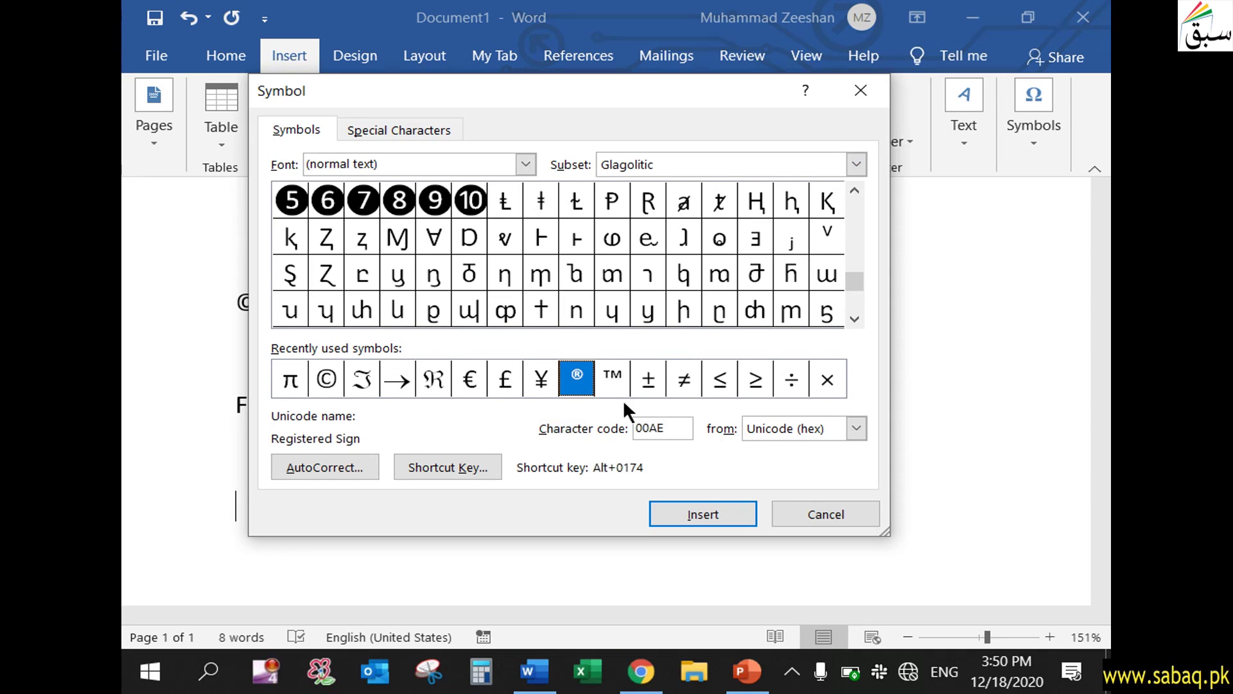
pyautogui.click(711, 511)
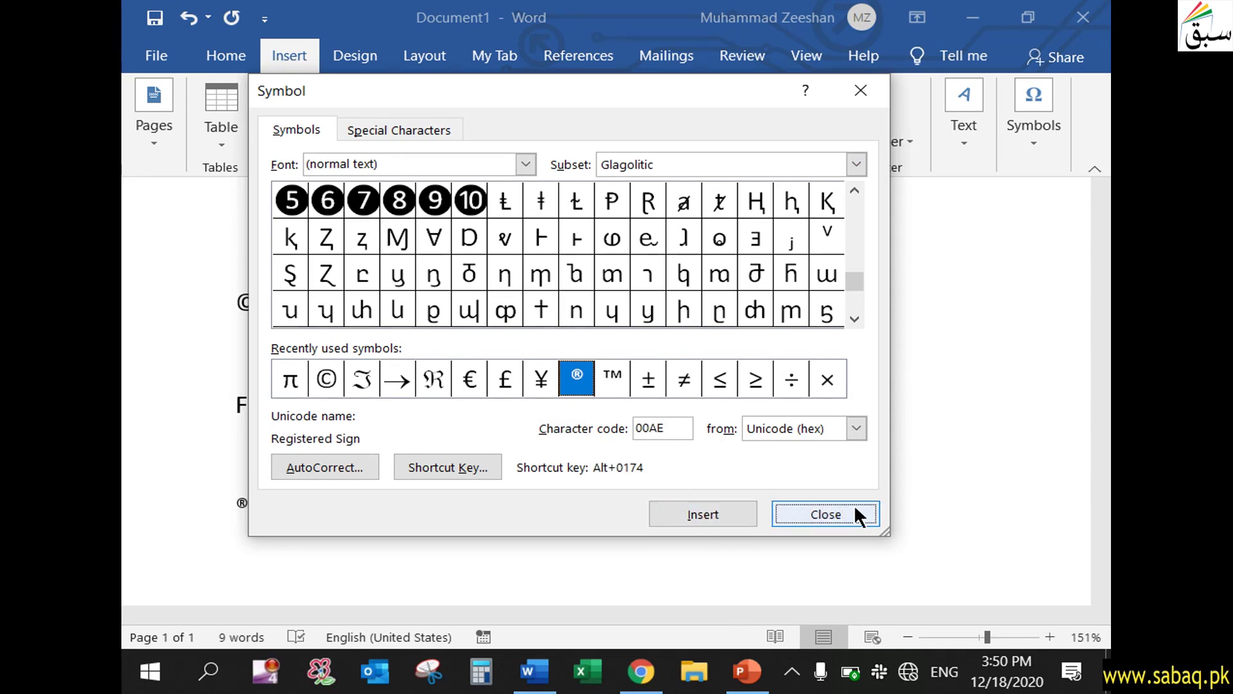
pyautogui.click(826, 514)
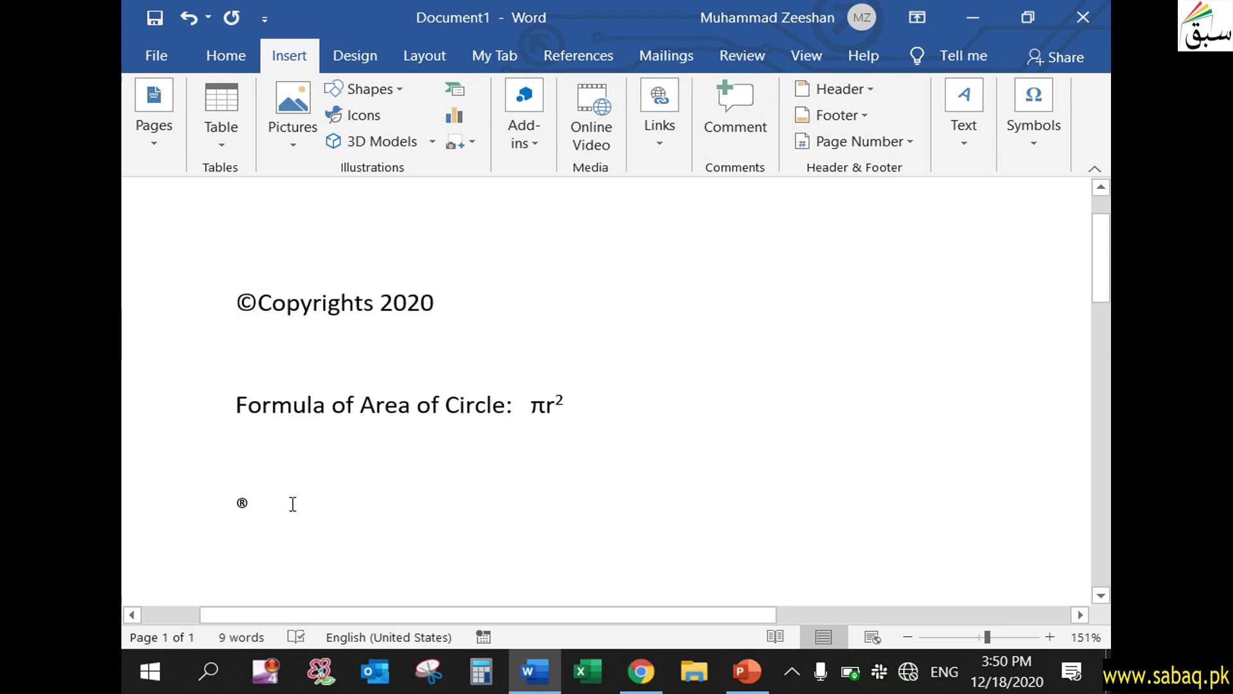
pyautogui.write('Registered')
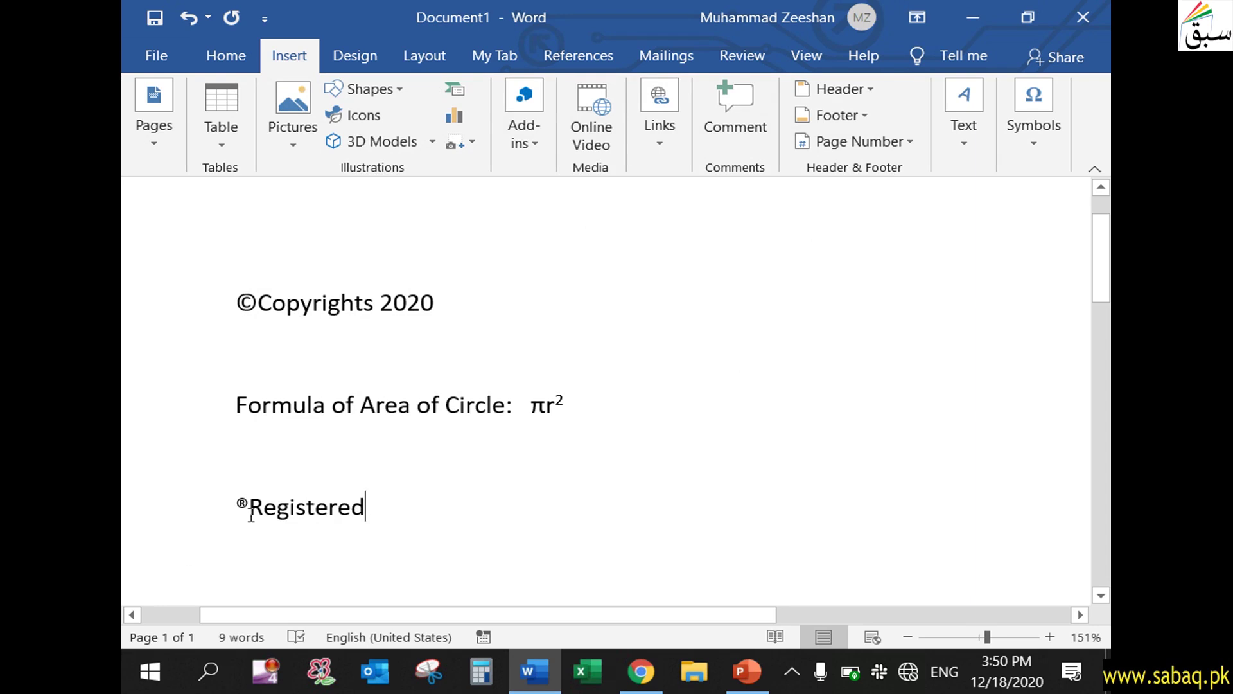
# - Start a new paragraph below the ®Registered line and open the full Symbol dialog again
pyautogui.moveTo(987, 635)
pyautogui.mouseDown()
pyautogui.moveTo(1000, 636)
pyautogui.moveTo(988, 635)
pyautogui.mouseUp()
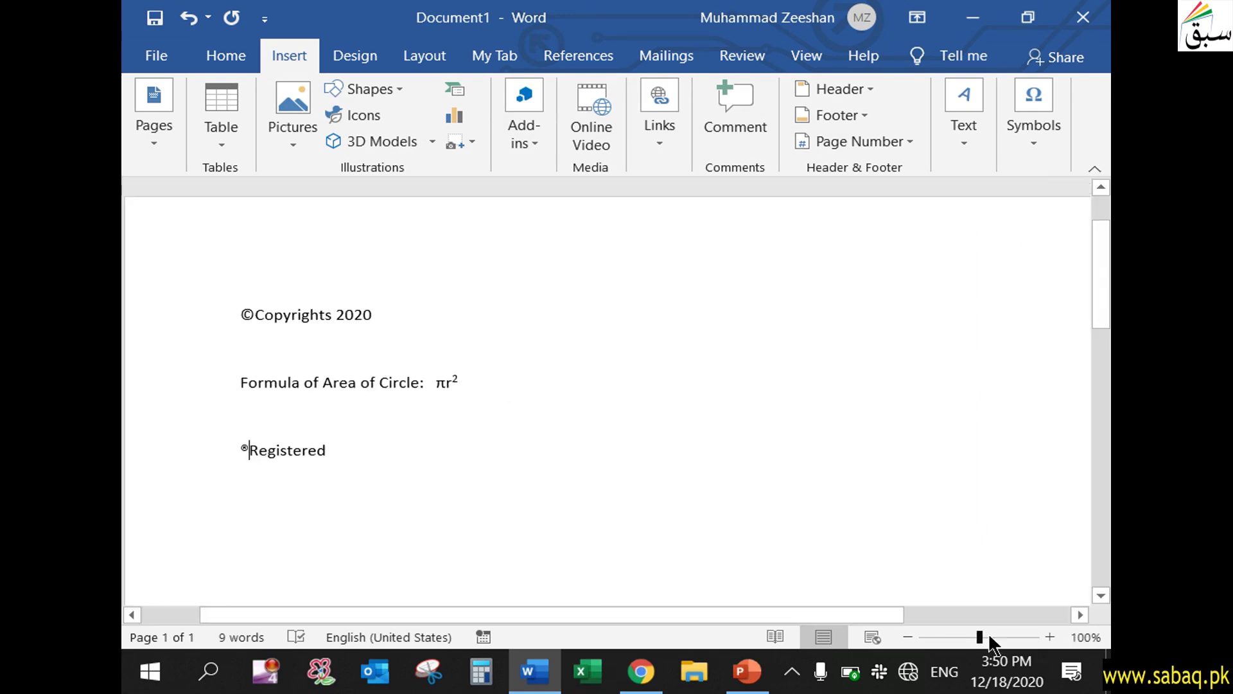
pyautogui.click(988, 635)
pyautogui.click(383, 460)
pyautogui.press('Return')
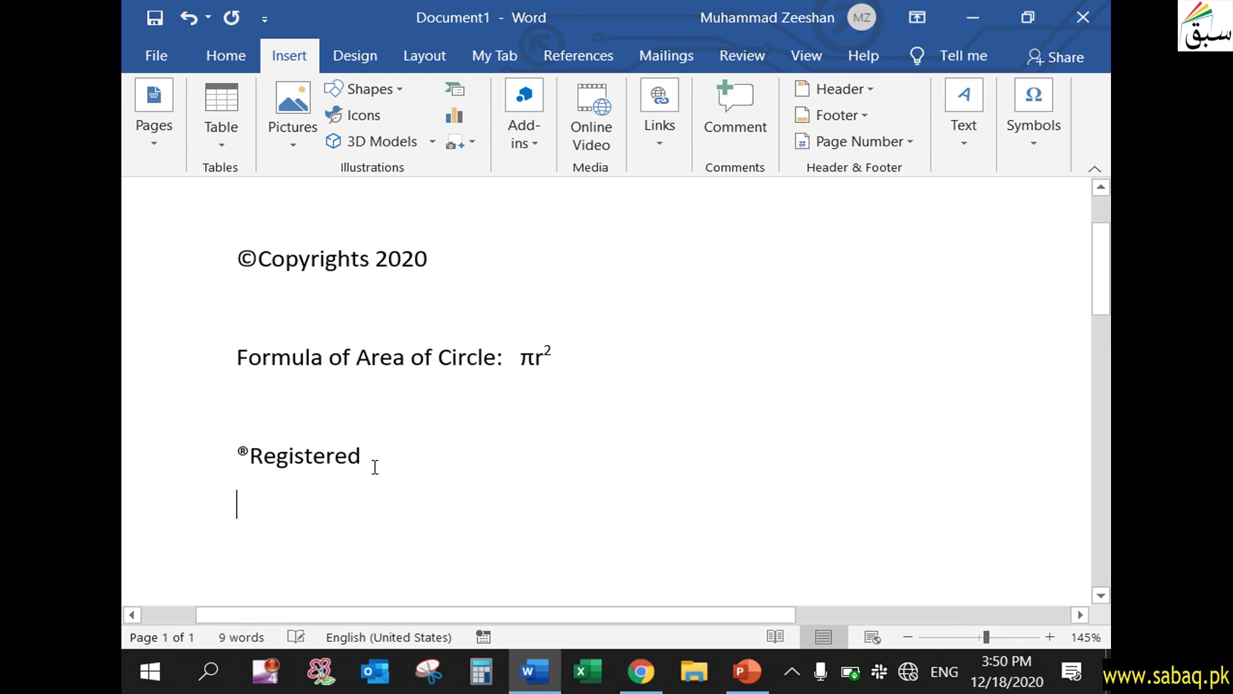
pyautogui.click(1032, 144)
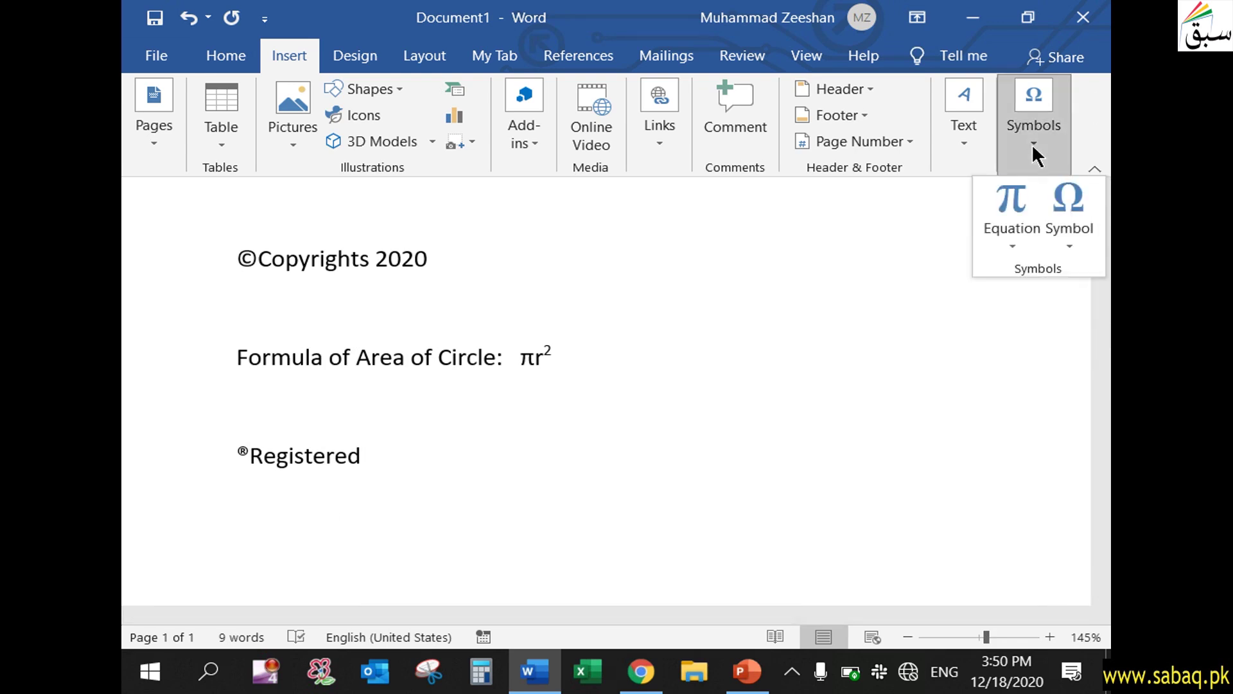
pyautogui.click(1075, 245)
pyautogui.click(1036, 415)
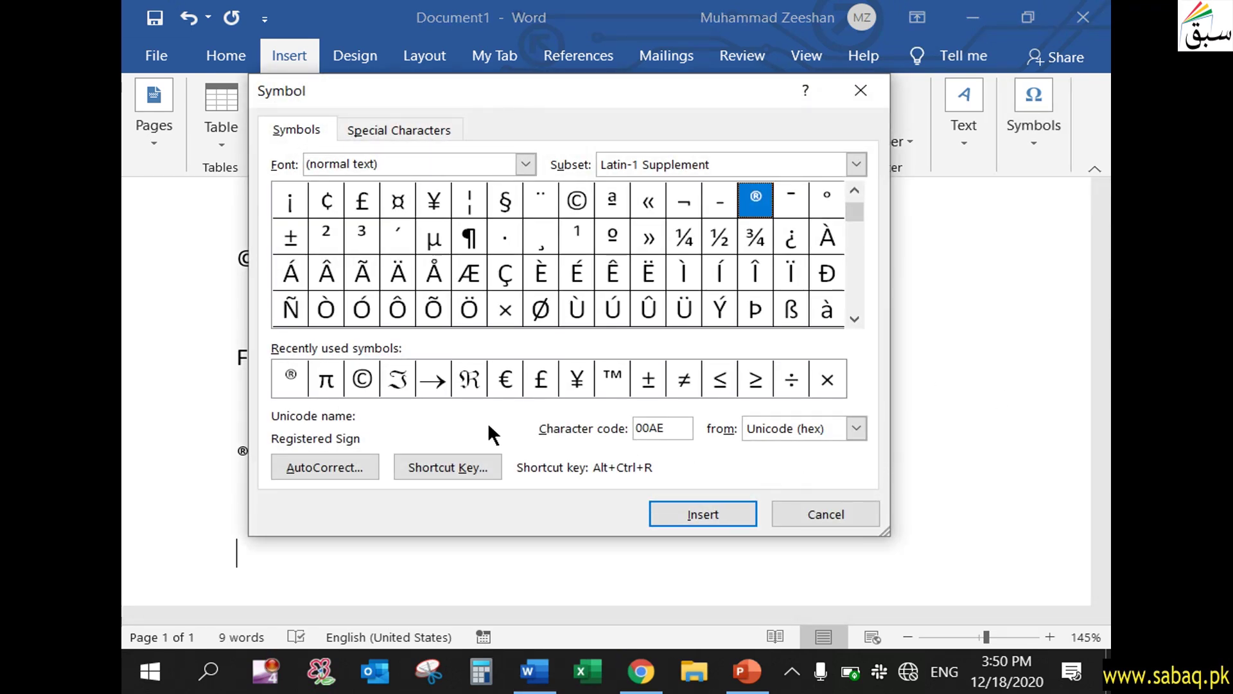
# - Examine the character codes of several recently used and Latin-1 Supplement symbols, including ¥ and §
pyautogui.click(722, 380)
pyautogui.click(646, 380)
pyautogui.click(577, 380)
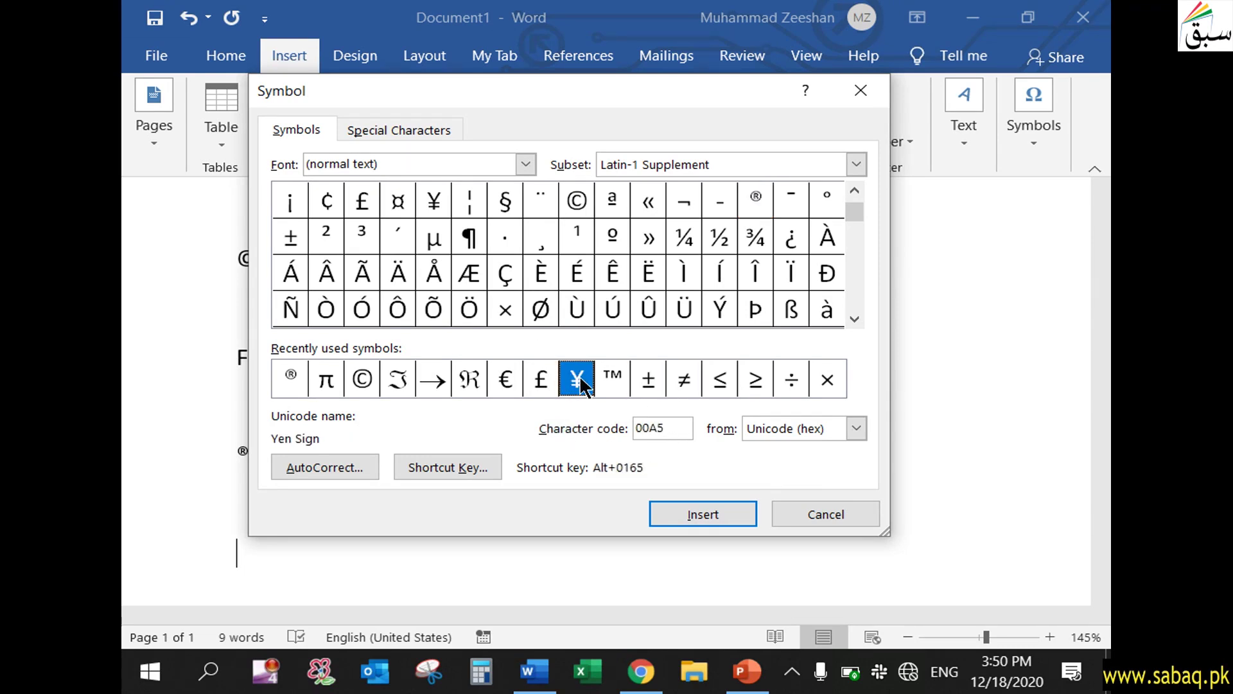
pyautogui.click(505, 271)
pyautogui.click(504, 202)
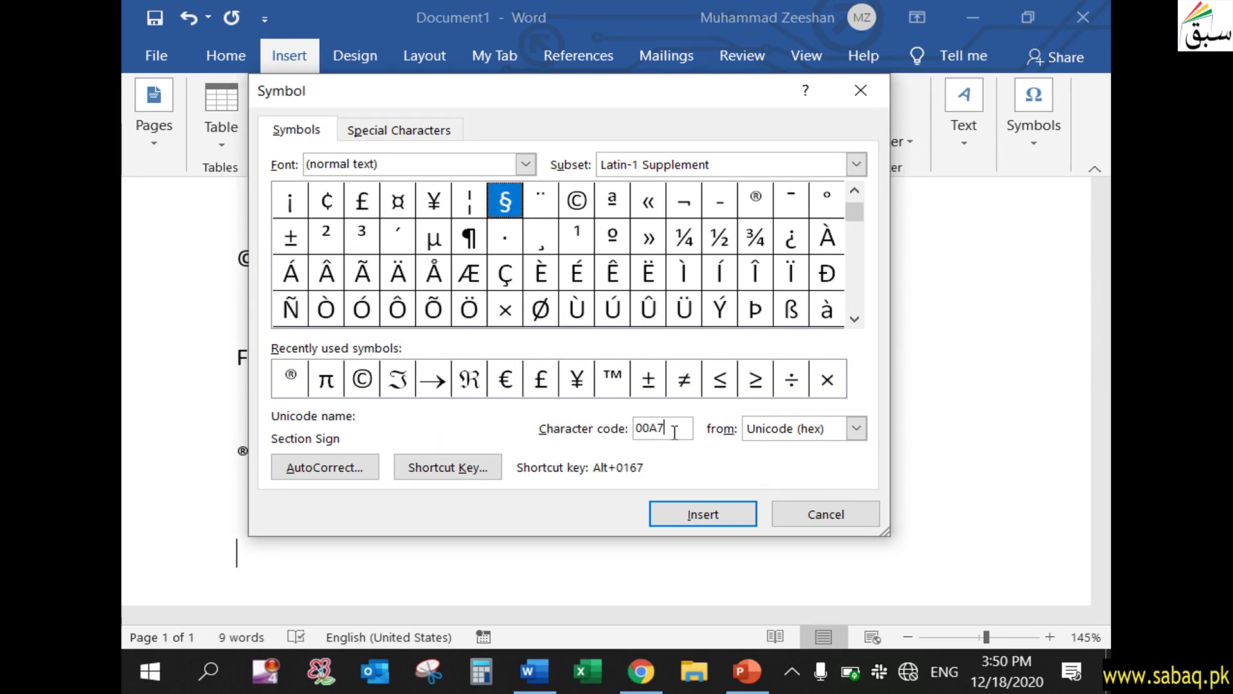
pyautogui.moveTo(669, 428); pyautogui.dragTo(628, 429)
pyautogui.click(671, 430)
# - Select the schwa with retroflex hook in the Phonetic Extensions Supplement subset and examine its character code
pyautogui.moveTo(859, 209); pyautogui.dragTo(848, 260)
pyautogui.click(684, 238)
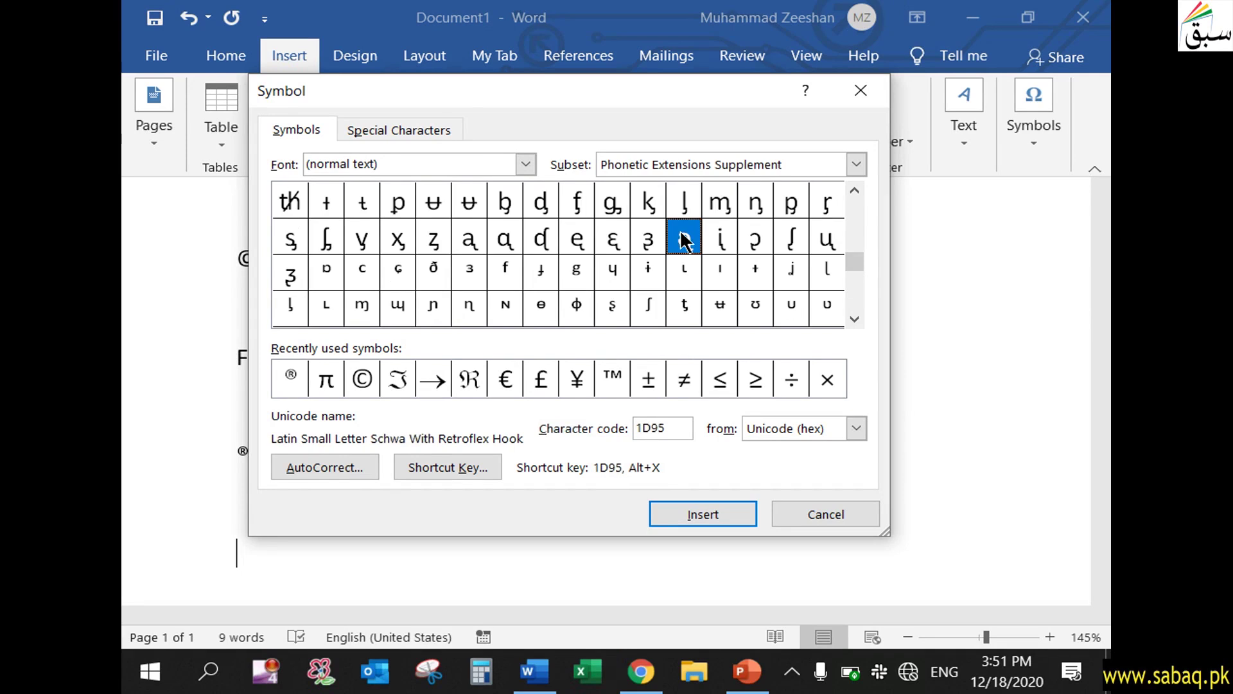
pyautogui.click(672, 430)
pyautogui.moveTo(672, 429); pyautogui.dragTo(626, 439)
# - Review the available character code systems, switch to ASCII (decimal) and browse its character grid
pyautogui.click(857, 429)
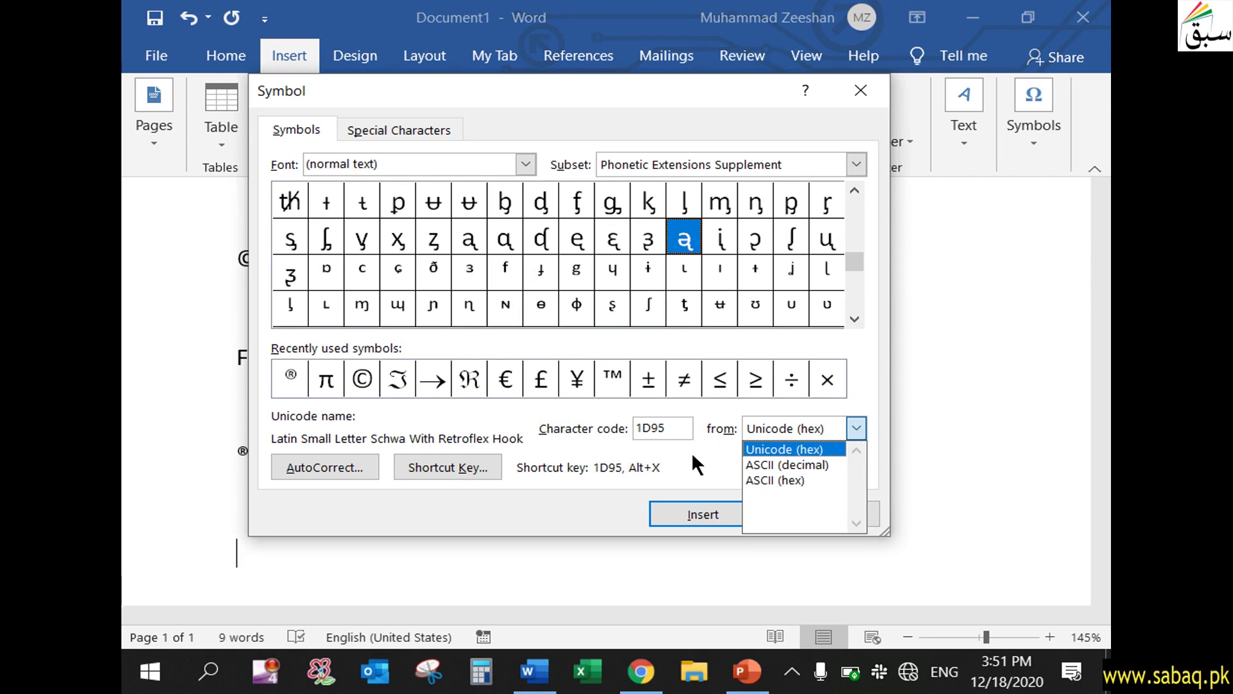
pyautogui.click(826, 454)
pyautogui.click(857, 428)
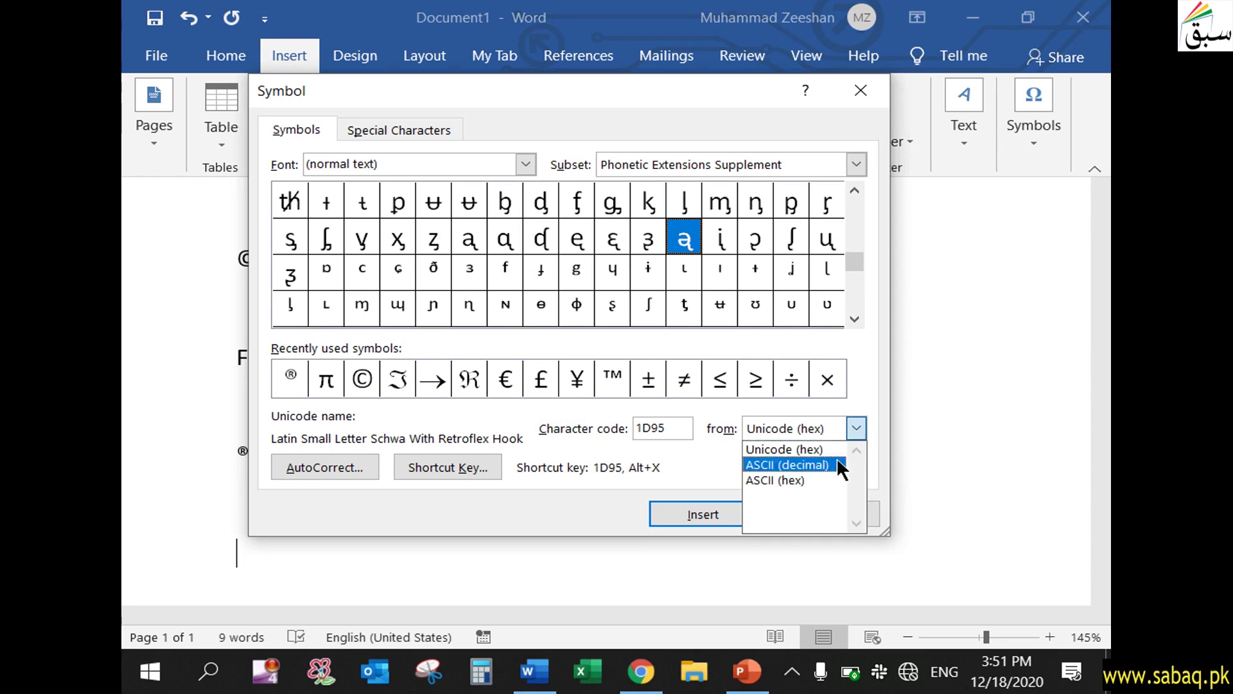
pyautogui.click(839, 464)
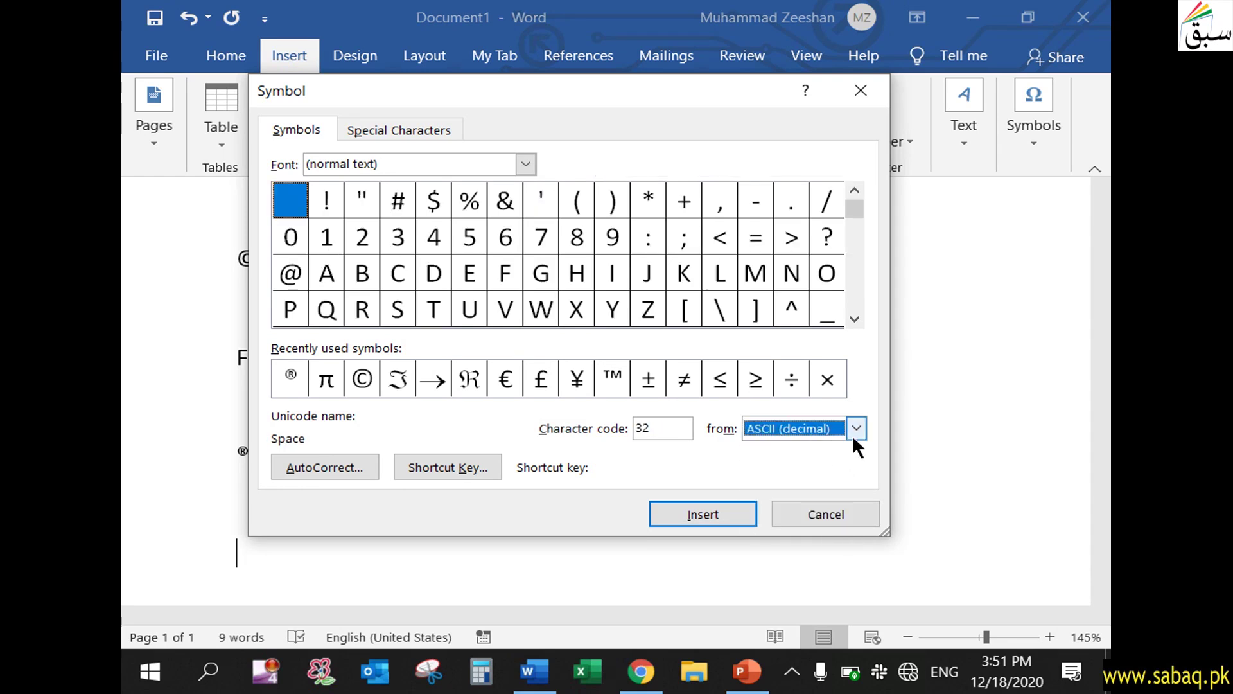
pyautogui.moveTo(862, 209); pyautogui.dragTo(853, 278)
pyautogui.moveTo(854, 187); pyautogui.dragTo(855, 186)
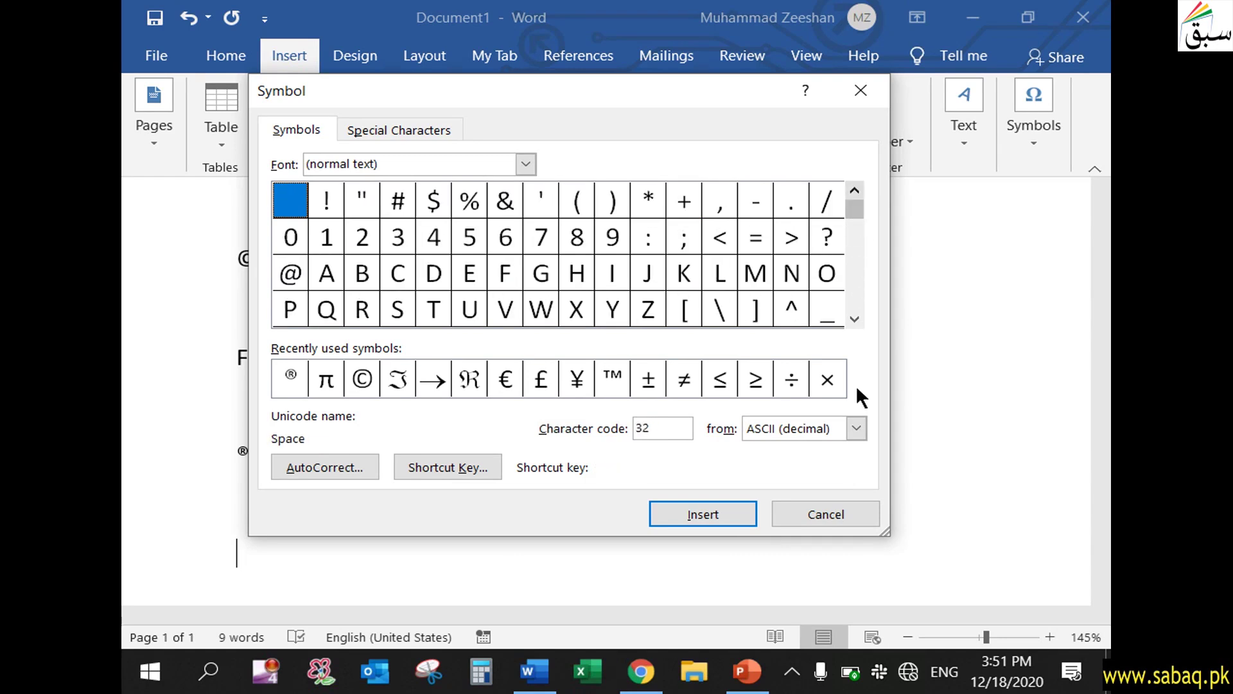
# - Set the character code system back to Unicode (hex) and browse the grid down to Arabic Presentation Forms-B
pyautogui.click(856, 428)
pyautogui.click(842, 448)
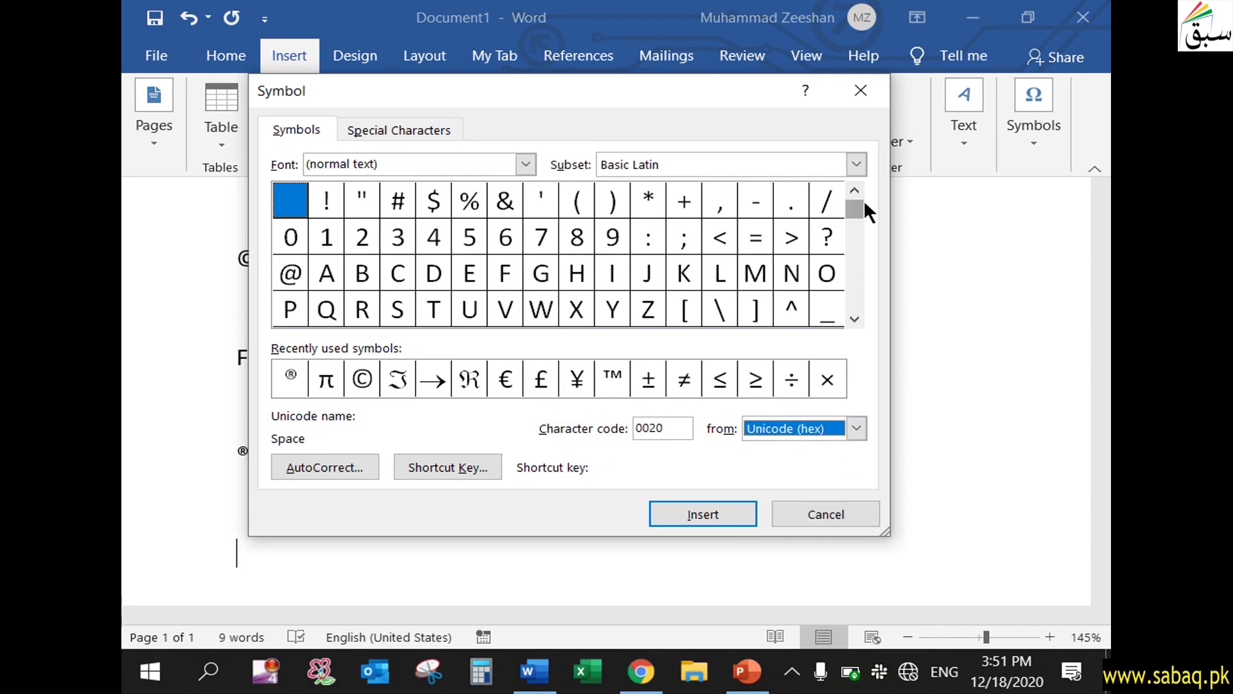
pyautogui.moveTo(856, 224); pyautogui.dragTo(850, 298)
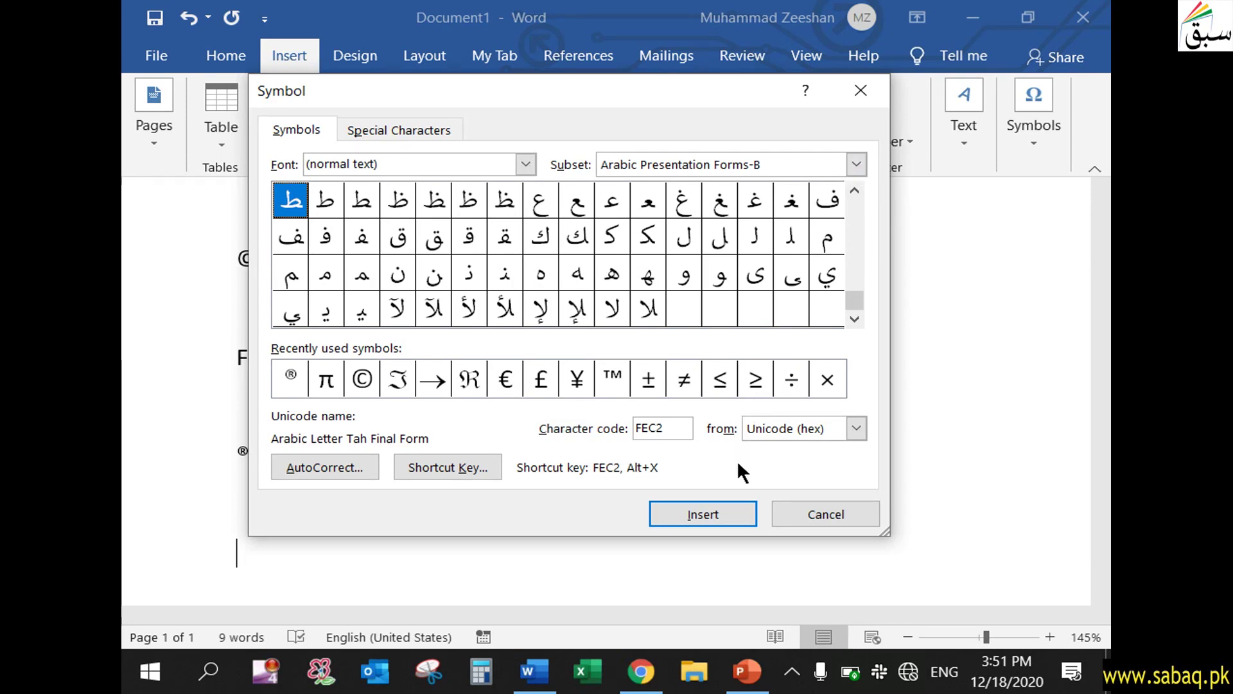
# - Examine the AutoCorrect replacement list for symbols, selecting the (c) entry for ©
pyautogui.click(341, 464)
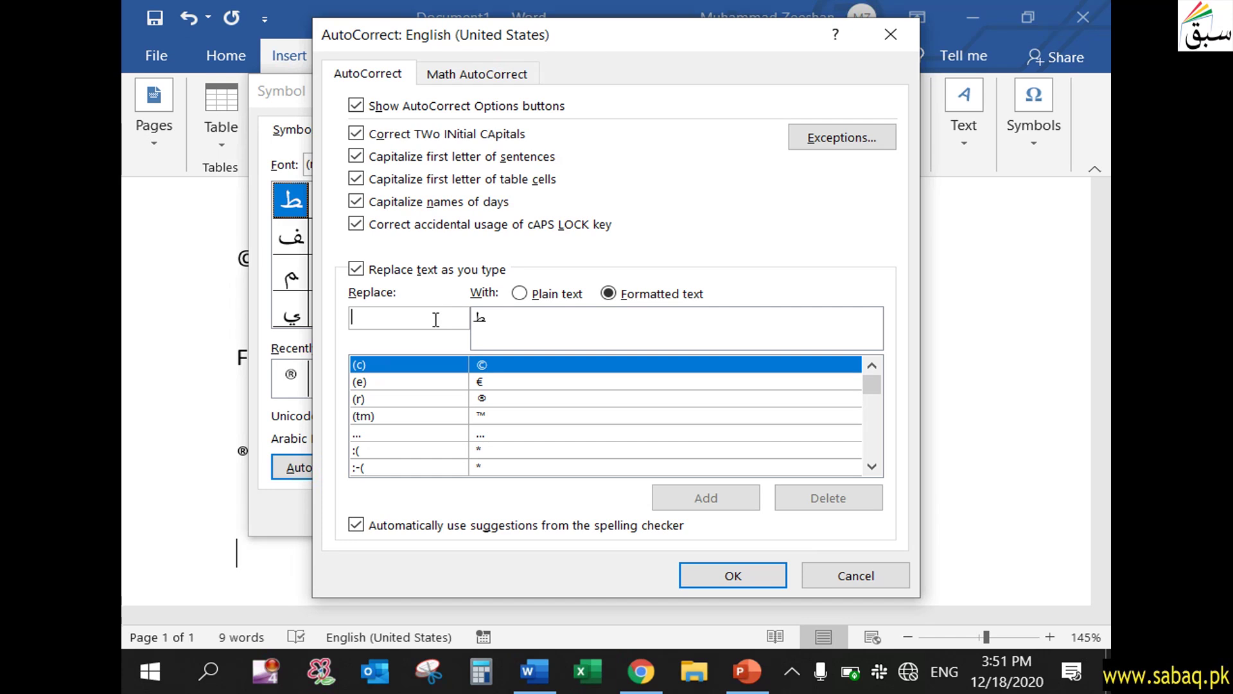
pyautogui.click(417, 364)
pyautogui.click(393, 318)
pyautogui.click(355, 317)
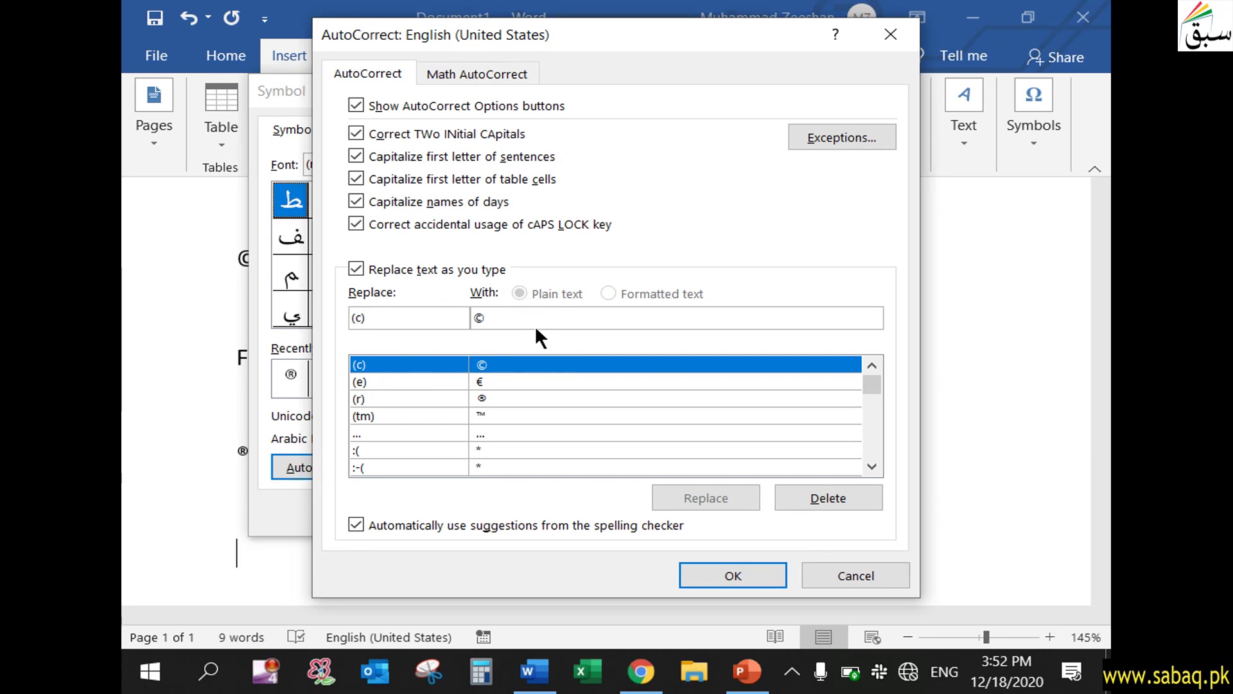
pyautogui.scroll(-2, 656, 389)
pyautogui.scroll(-2, 664, 392)
pyautogui.scroll(-4, 665, 401)
pyautogui.moveTo(873, 387); pyautogui.dragTo(873, 356)
pyautogui.click(406, 318)
pyautogui.click(765, 569)
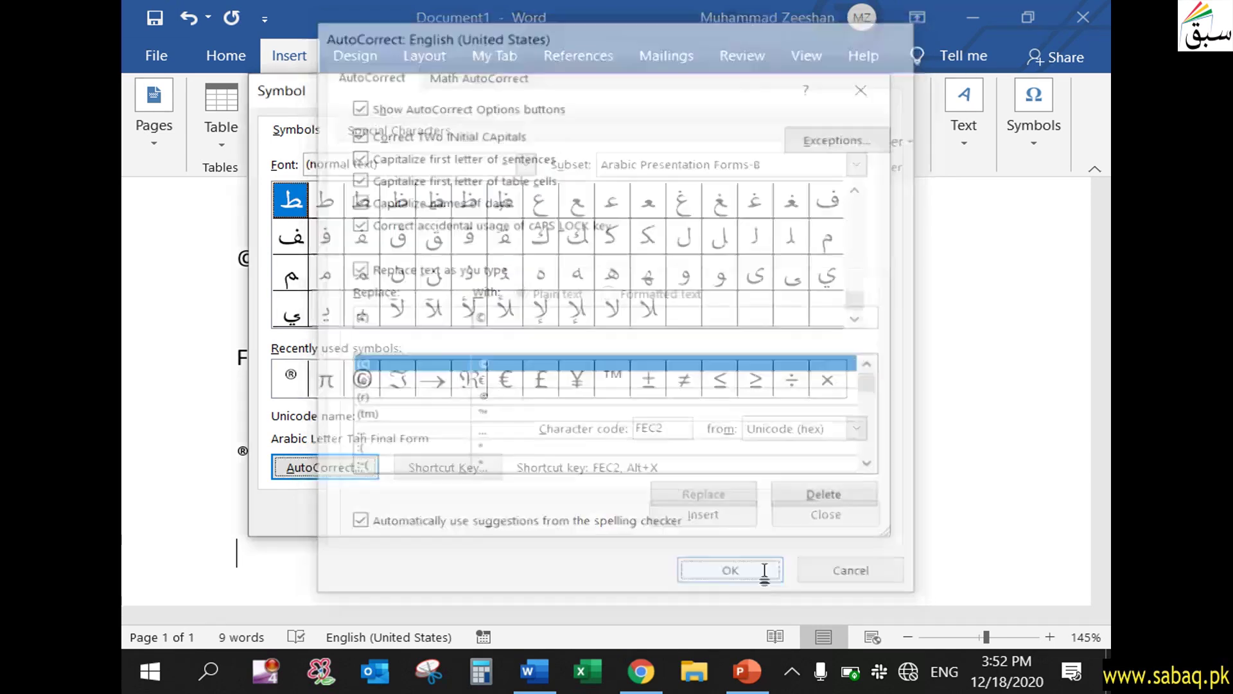
# - Close the Symbol dialog and enter (c) on the empty line below ®Registered so AutoCorrect converts it to ©
pyautogui.click(840, 515)
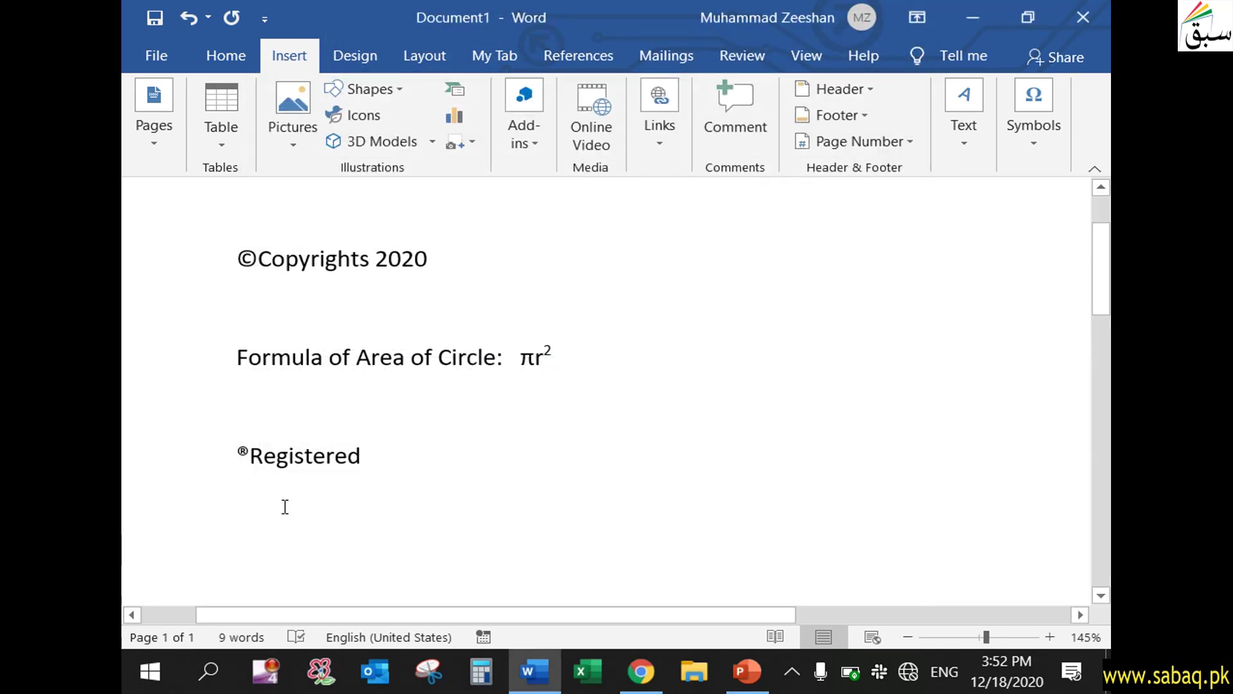
pyautogui.write('(c)')
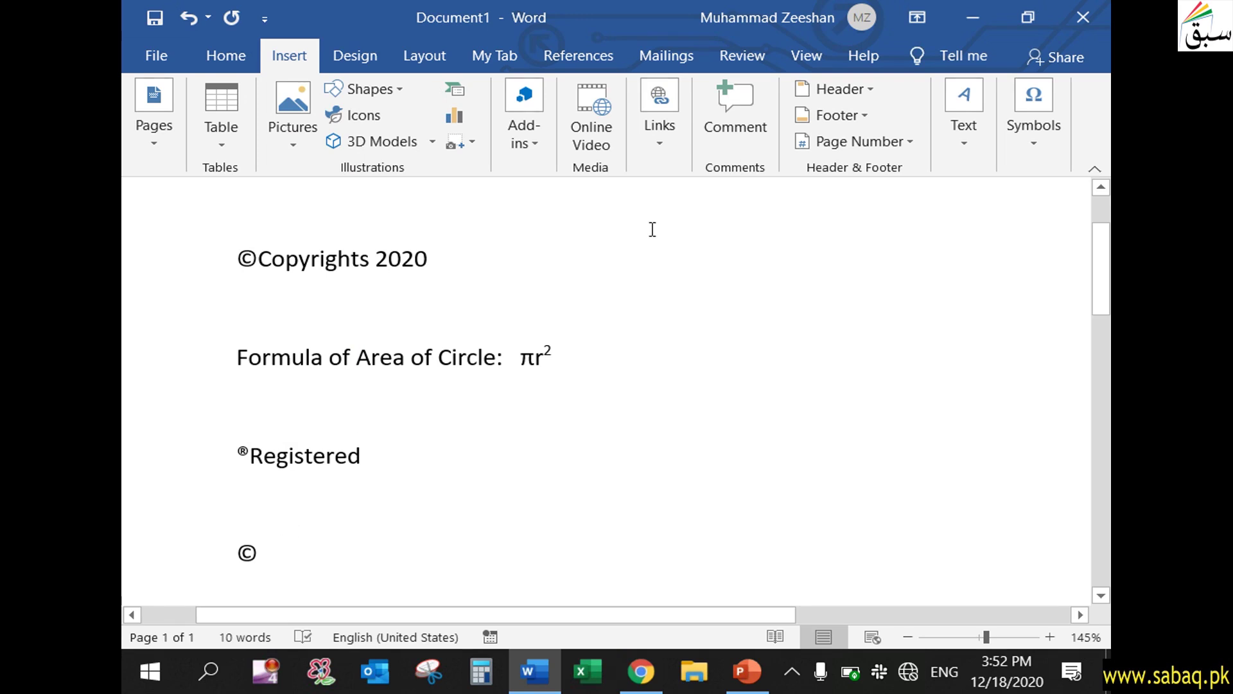
# - Open the full Symbol dialog and examine the keyboard shortcut settings of the registered sign
pyautogui.click(1054, 160)
pyautogui.click(1066, 230)
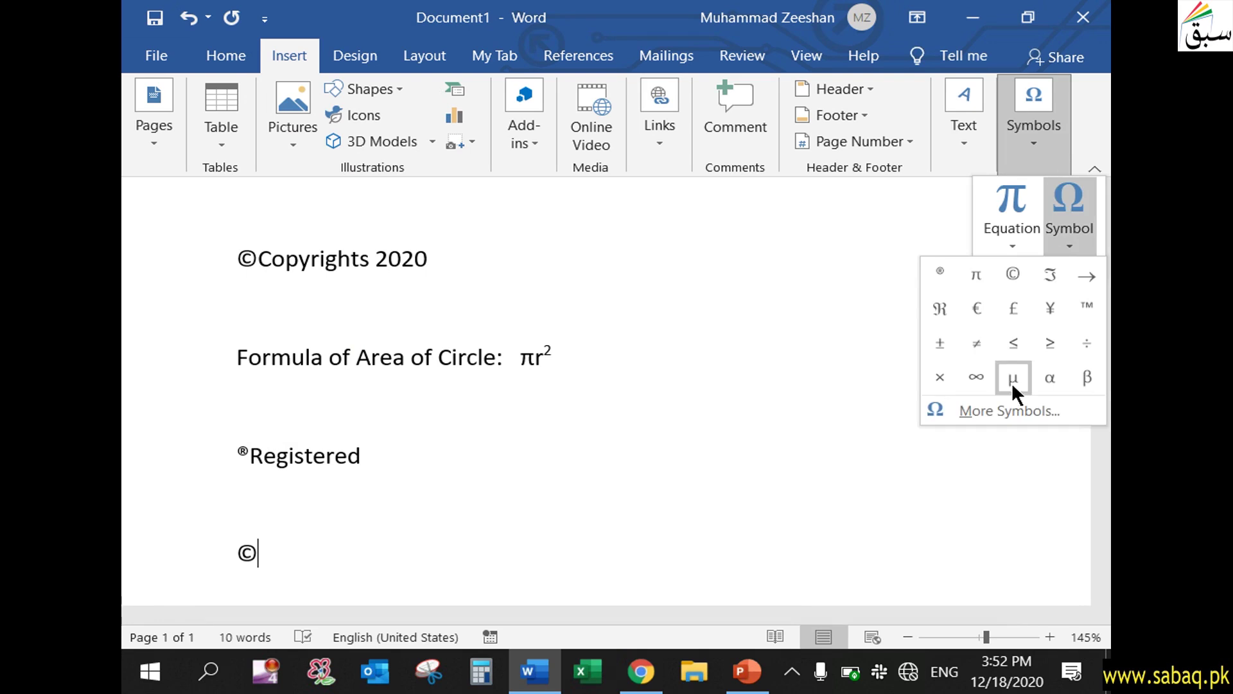
pyautogui.click(1013, 414)
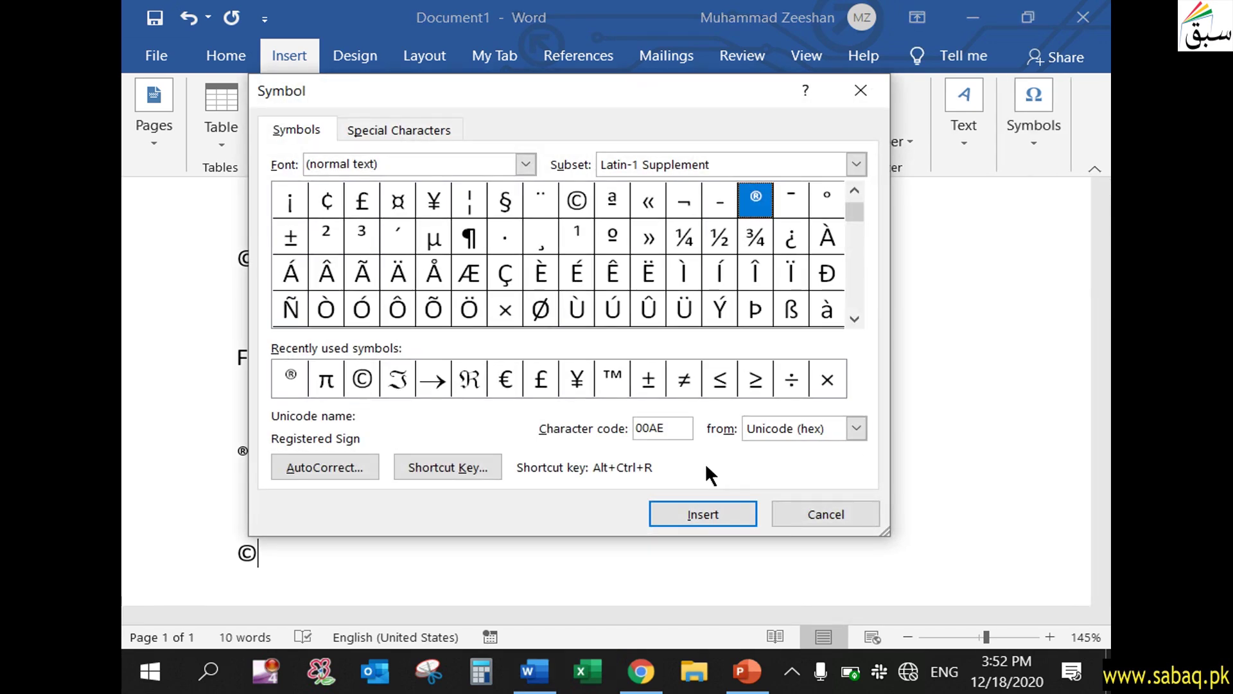
pyautogui.click(482, 468)
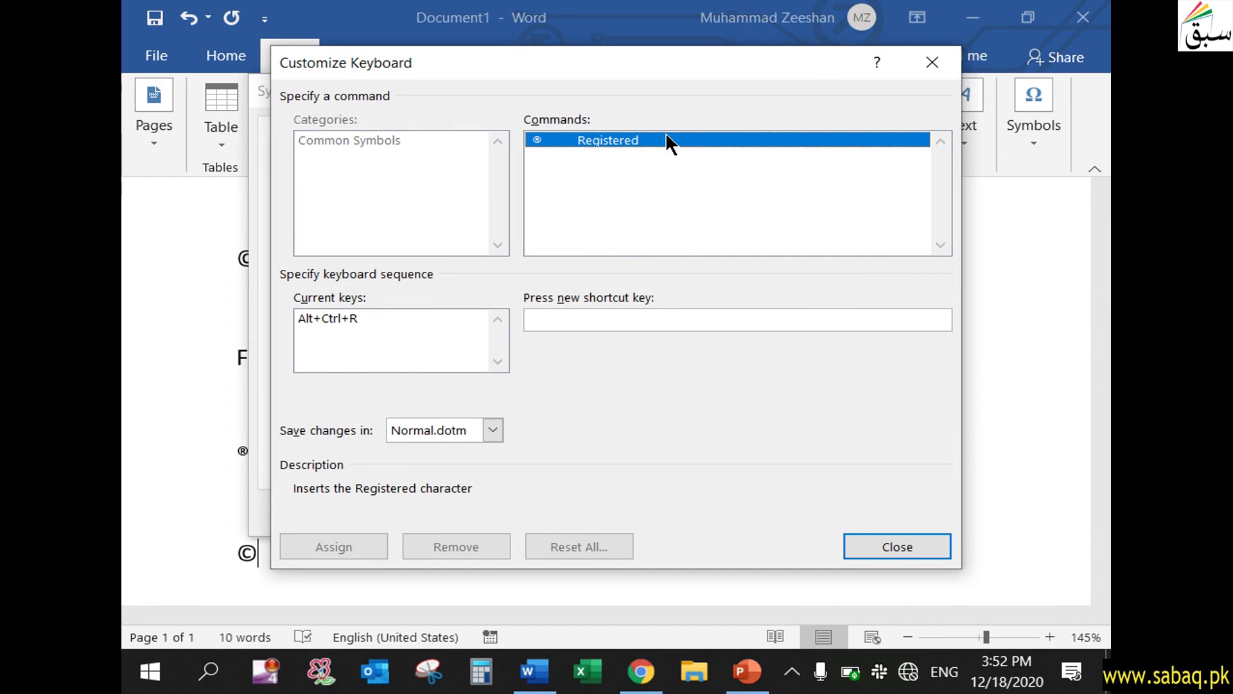
pyautogui.click(908, 542)
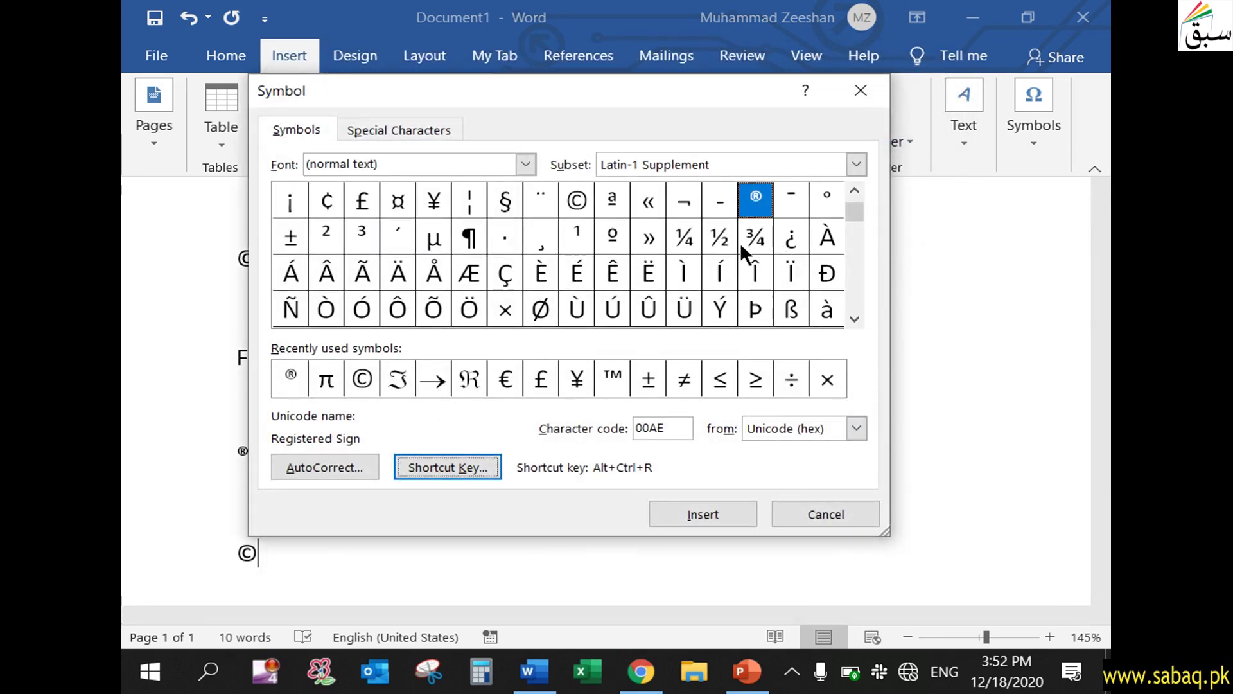
# - Browse the character grid from Latin-1 Supplement down to Phonetic Extensions
pyautogui.click(860, 318)
pyautogui.click(859, 317)
pyautogui.click(859, 318)
pyautogui.click(859, 317)
pyautogui.click(861, 314)
pyautogui.moveTo(862, 214); pyautogui.dragTo(840, 272)
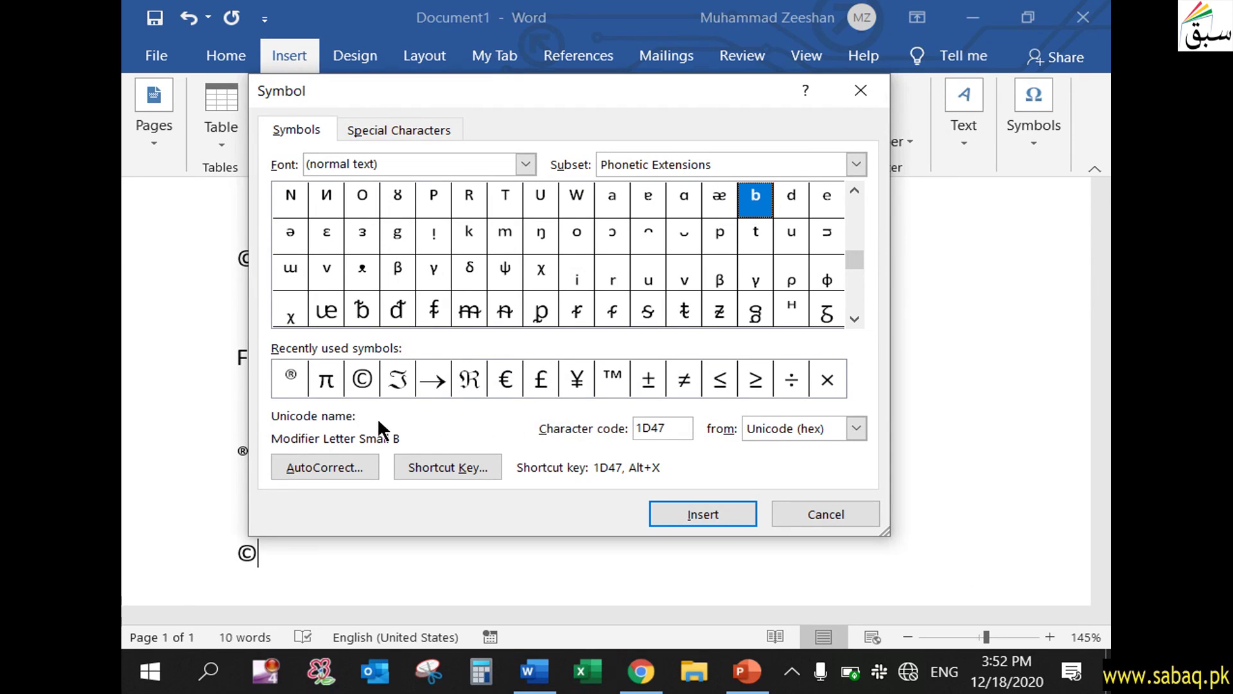
# - Select π among the recently used symbols and open its shortcut customization, ready to record a new shortcut saved in Normal.dotm
pyautogui.click(328, 383)
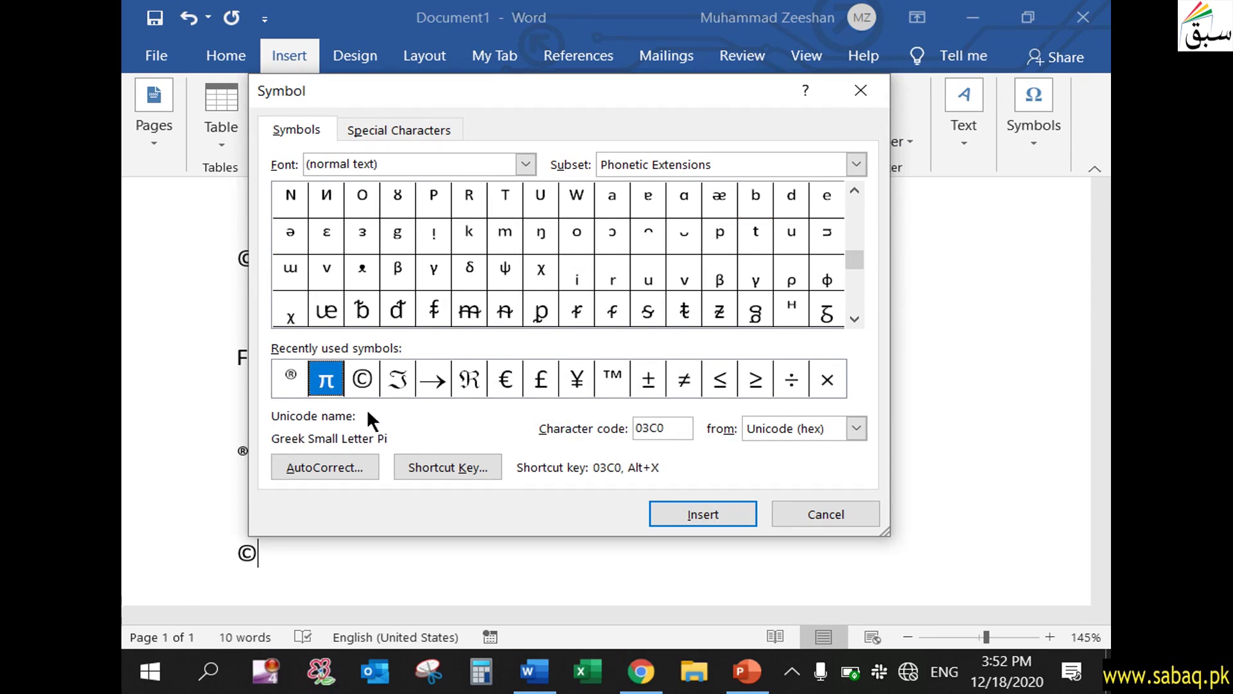
pyautogui.click(471, 471)
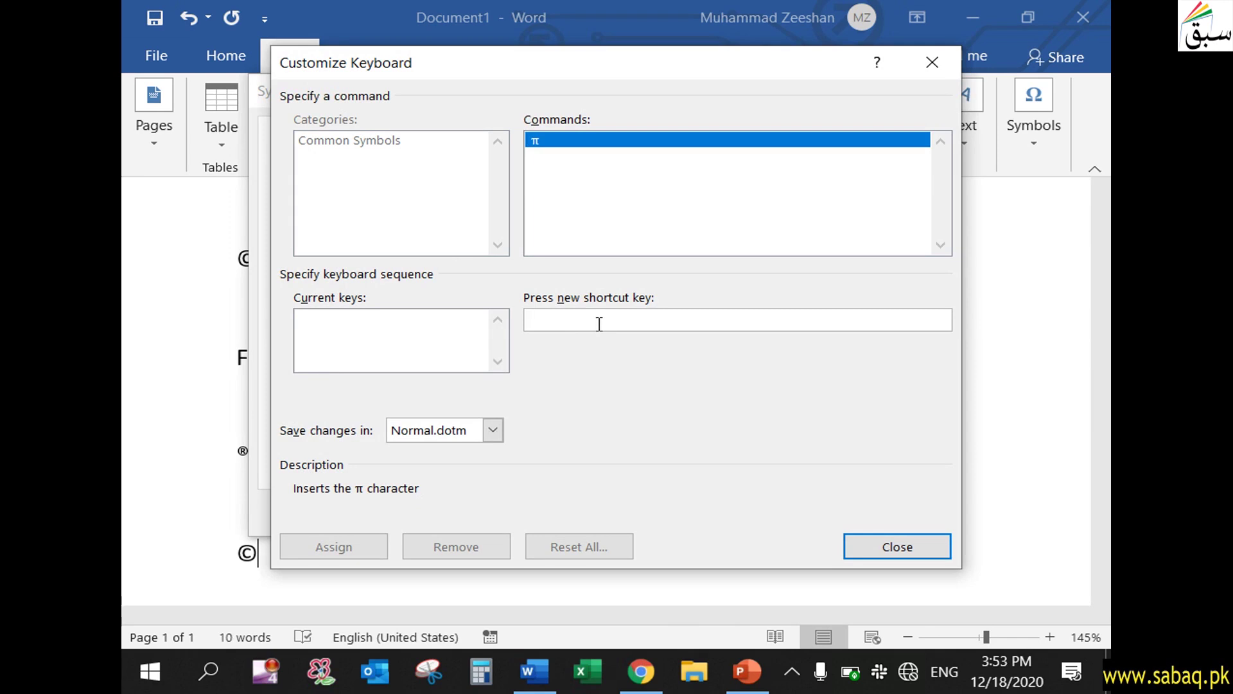
pyautogui.click(441, 344)
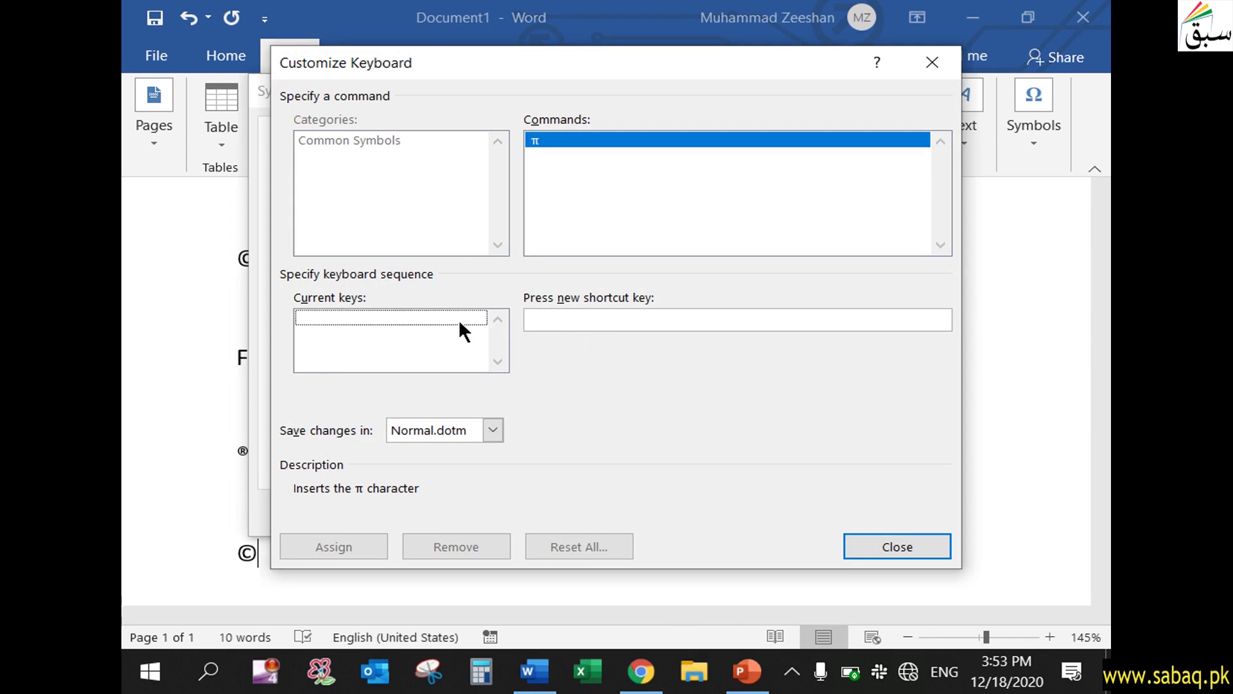
pyautogui.click(498, 422)
pyautogui.click(498, 422)
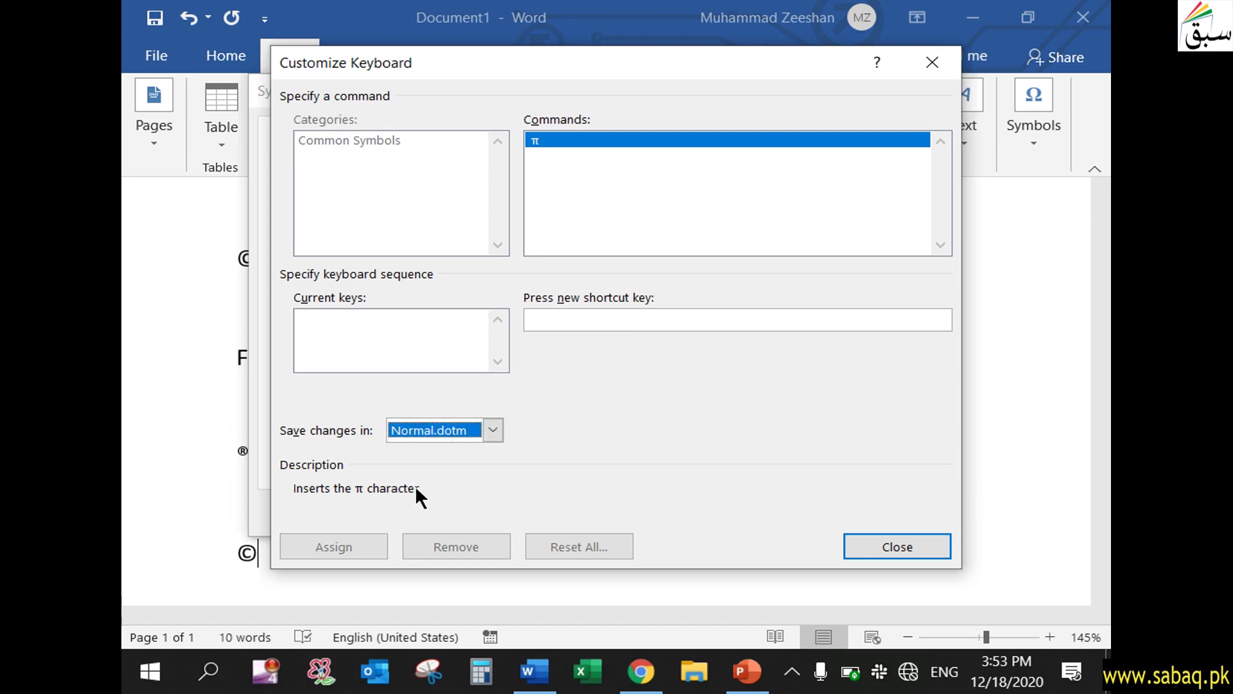
pyautogui.click(393, 314)
pyautogui.click(615, 321)
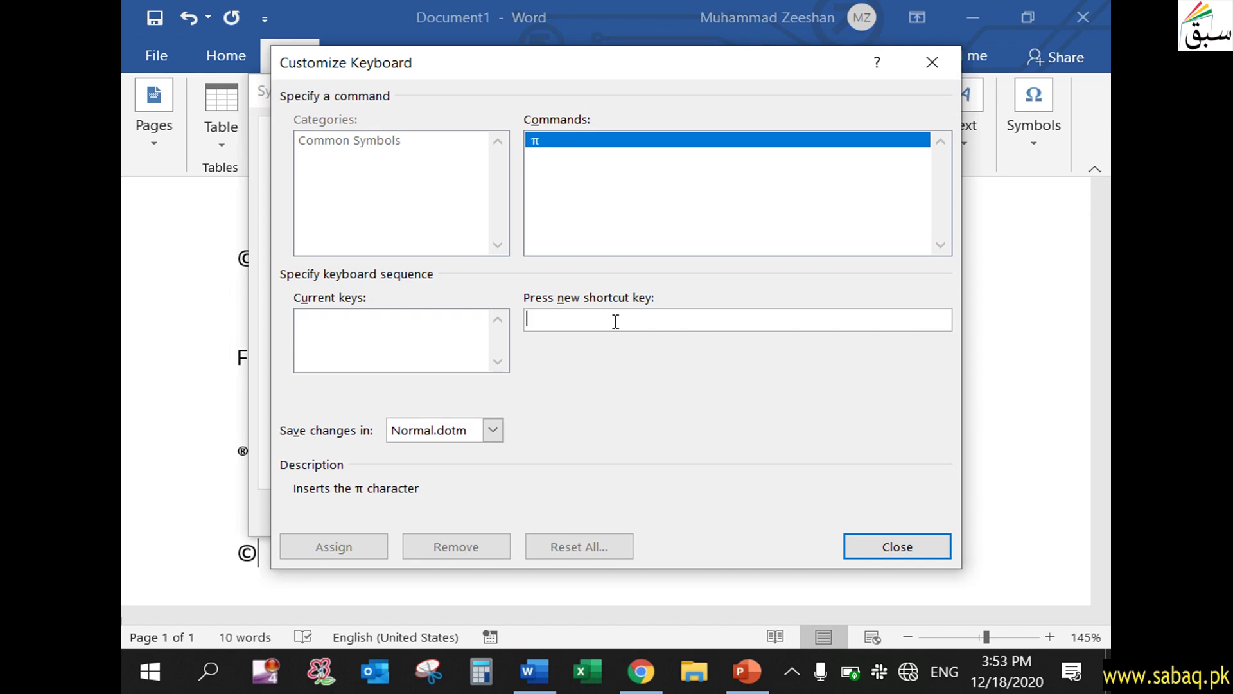
pyautogui.hotkey('ctrl', 'z')
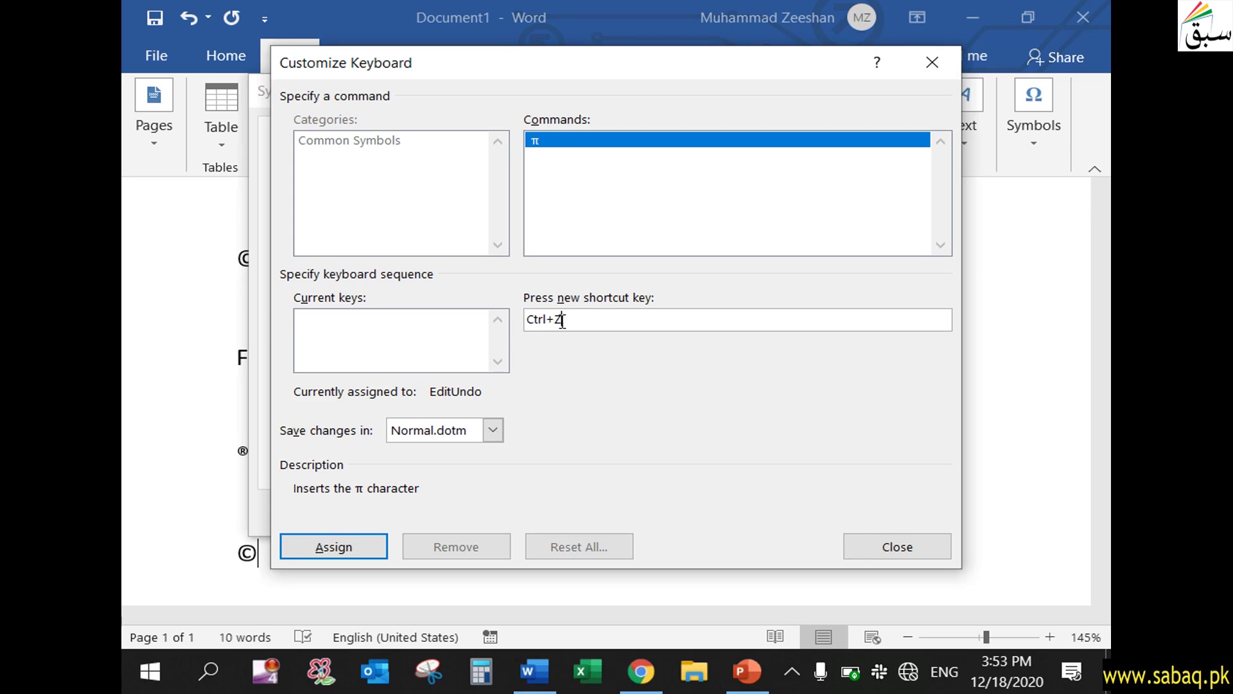
pyautogui.moveTo(569, 325); pyautogui.dragTo(531, 322)
pyautogui.press('BackSpace')
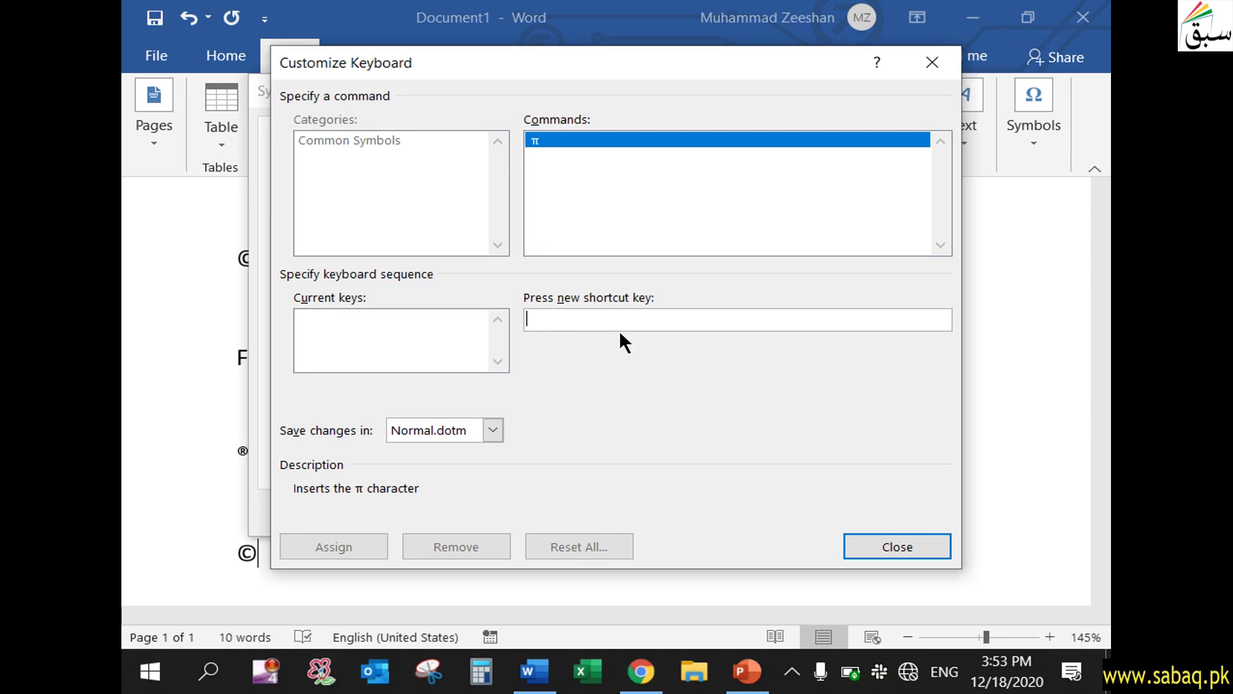
# - Assign Ctrl+- as the shortcut for π and close both dialogs
pyautogui.hotkey('ctrl', '-')
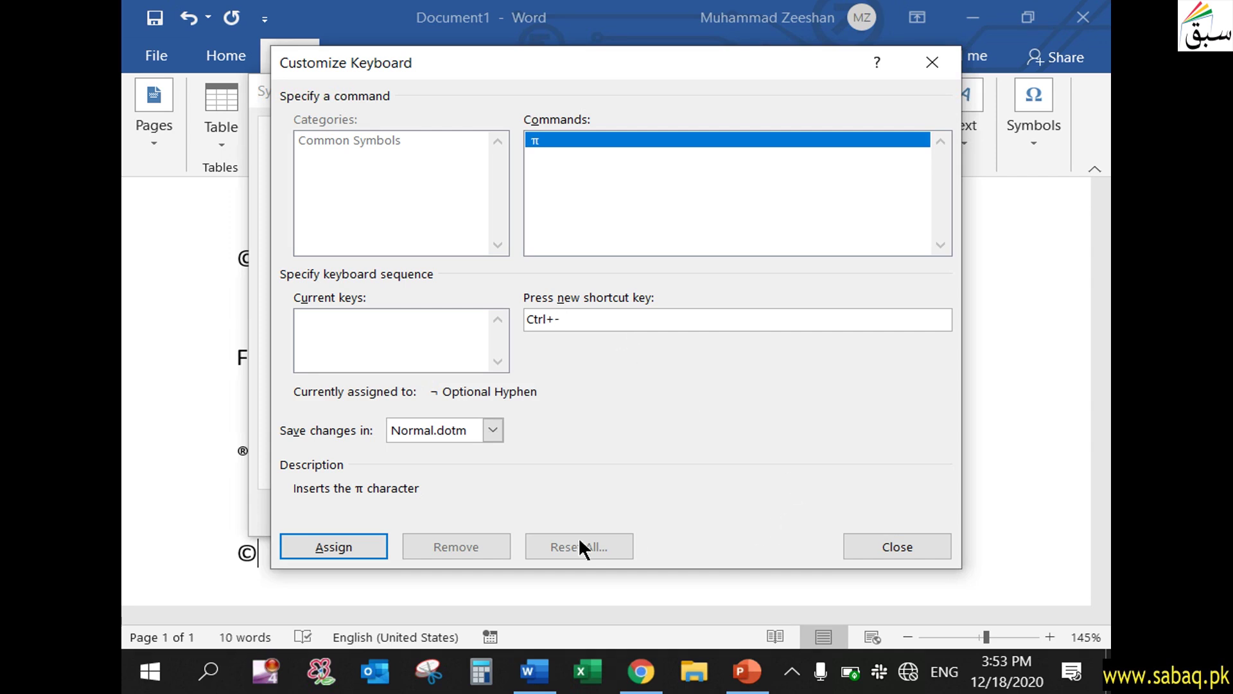
pyautogui.click(353, 546)
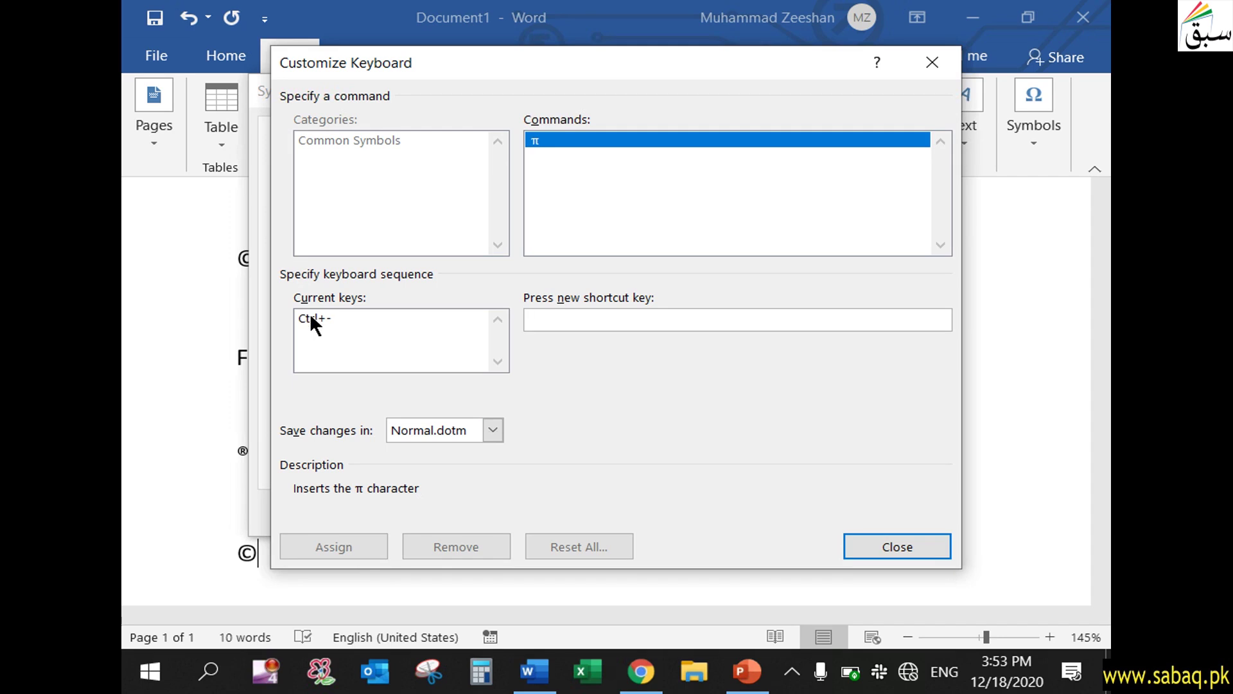
pyautogui.click(930, 555)
pyautogui.click(857, 516)
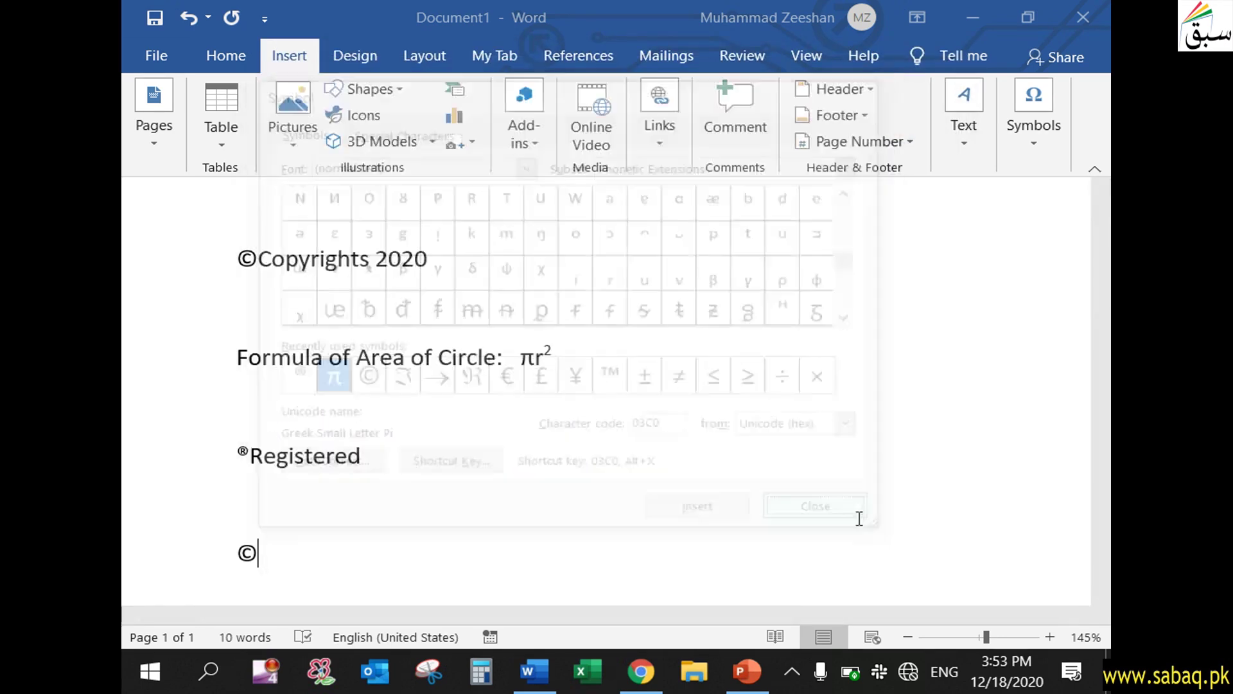
# - Insert π on a new line below the © using its assigned shortcut
pyautogui.press('Return')
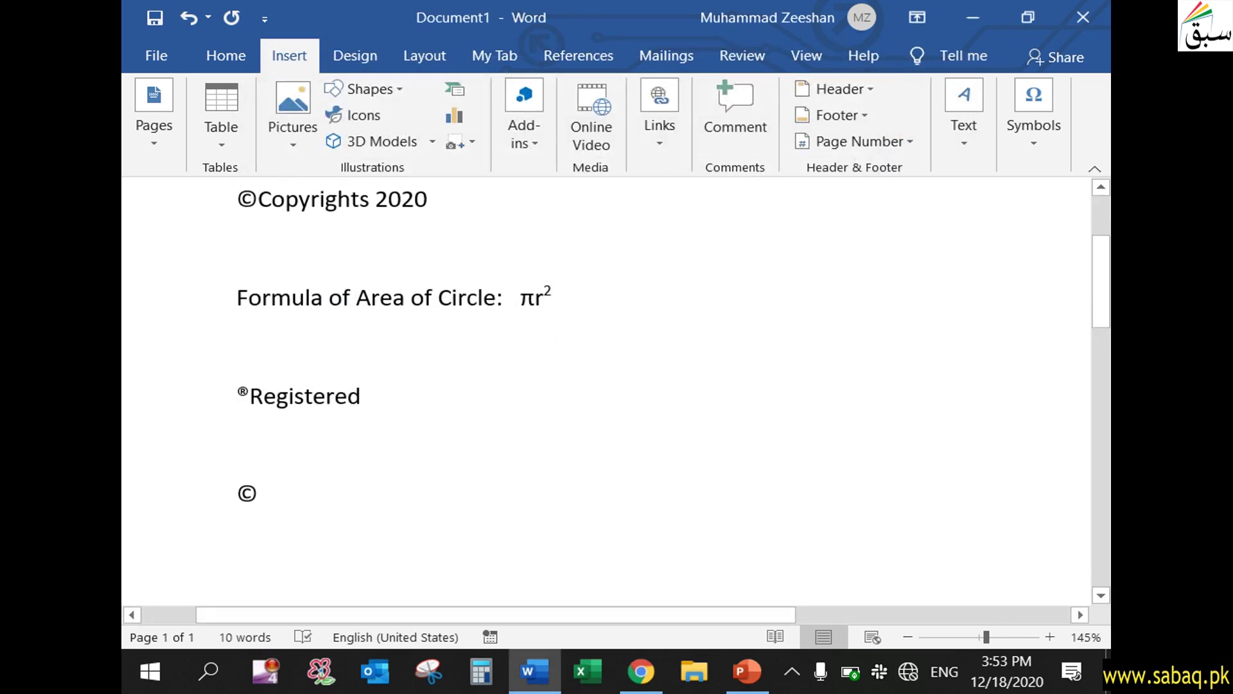
pyautogui.write('π')
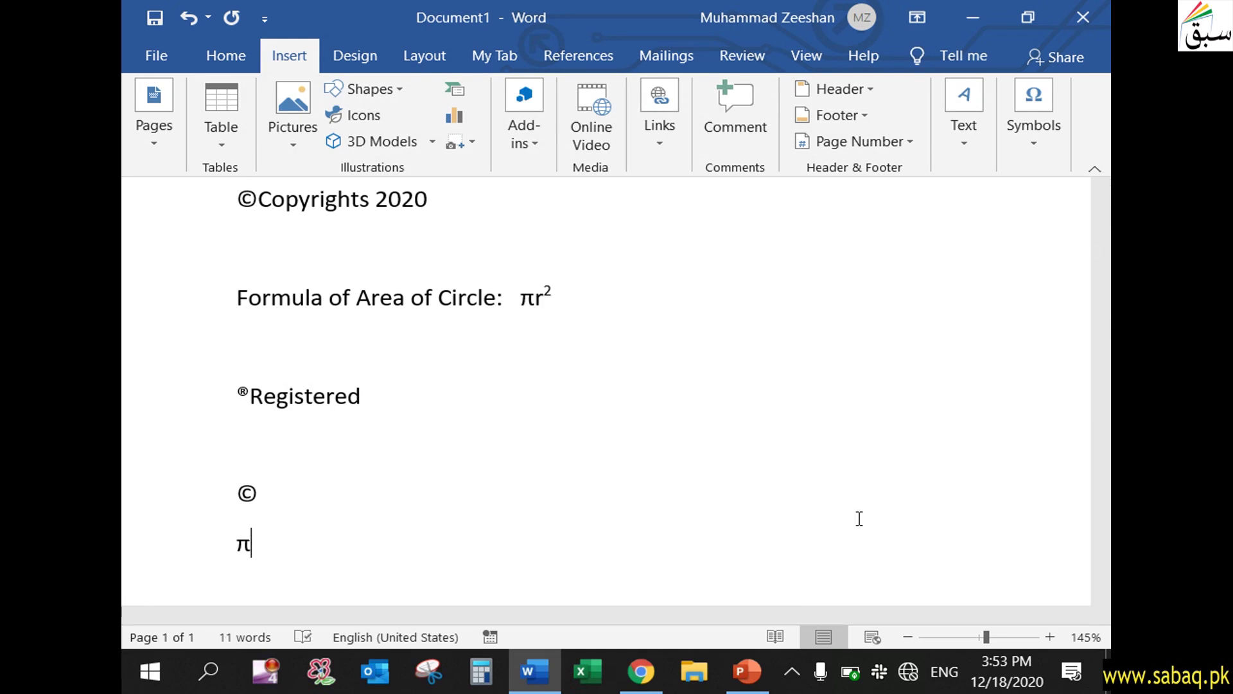
# - Review the special characters list in the Symbol dialog, selecting Nonbreaking Space and Copyright
pyautogui.moveTo(986, 637); pyautogui.dragTo(993, 636)
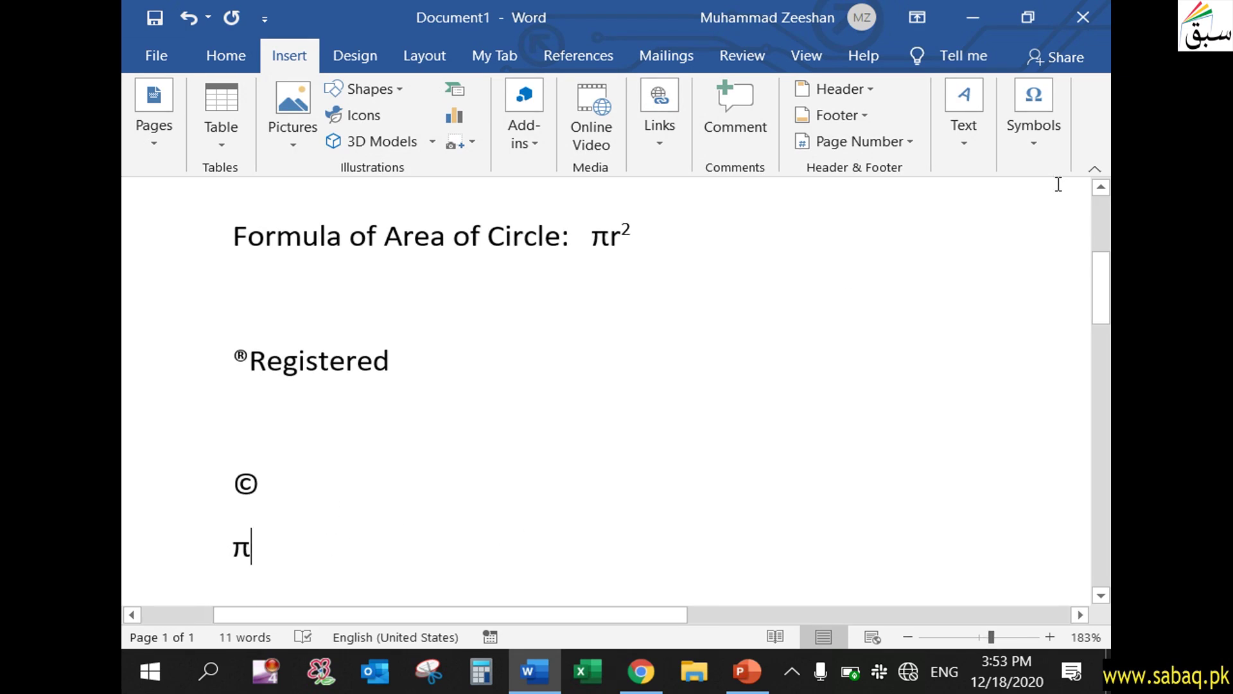
pyautogui.click(1061, 153)
pyautogui.click(1081, 241)
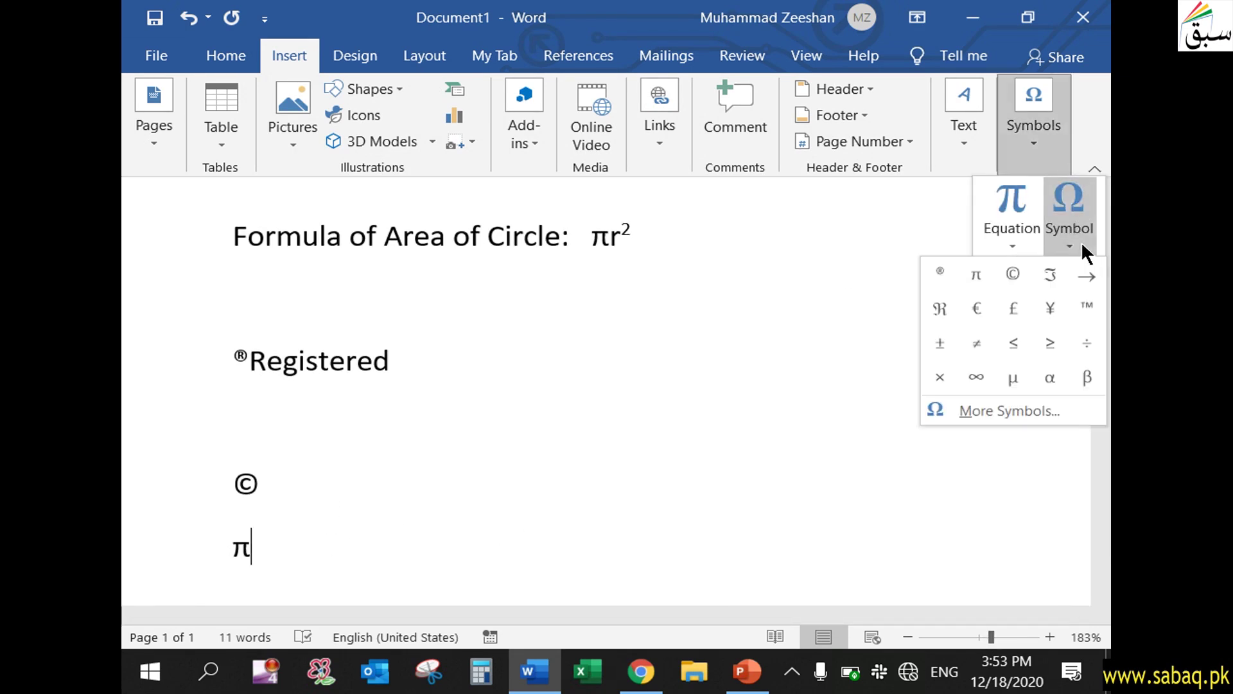
pyautogui.click(1081, 241)
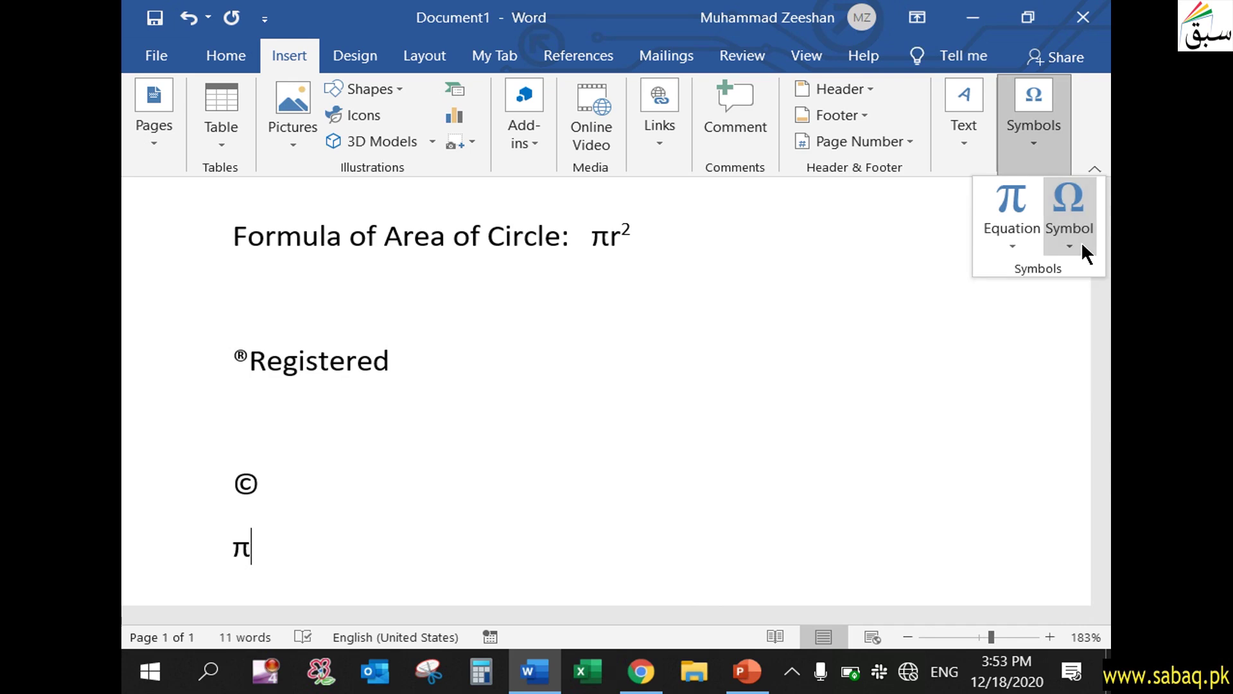
pyautogui.click(1081, 241)
pyautogui.click(1041, 411)
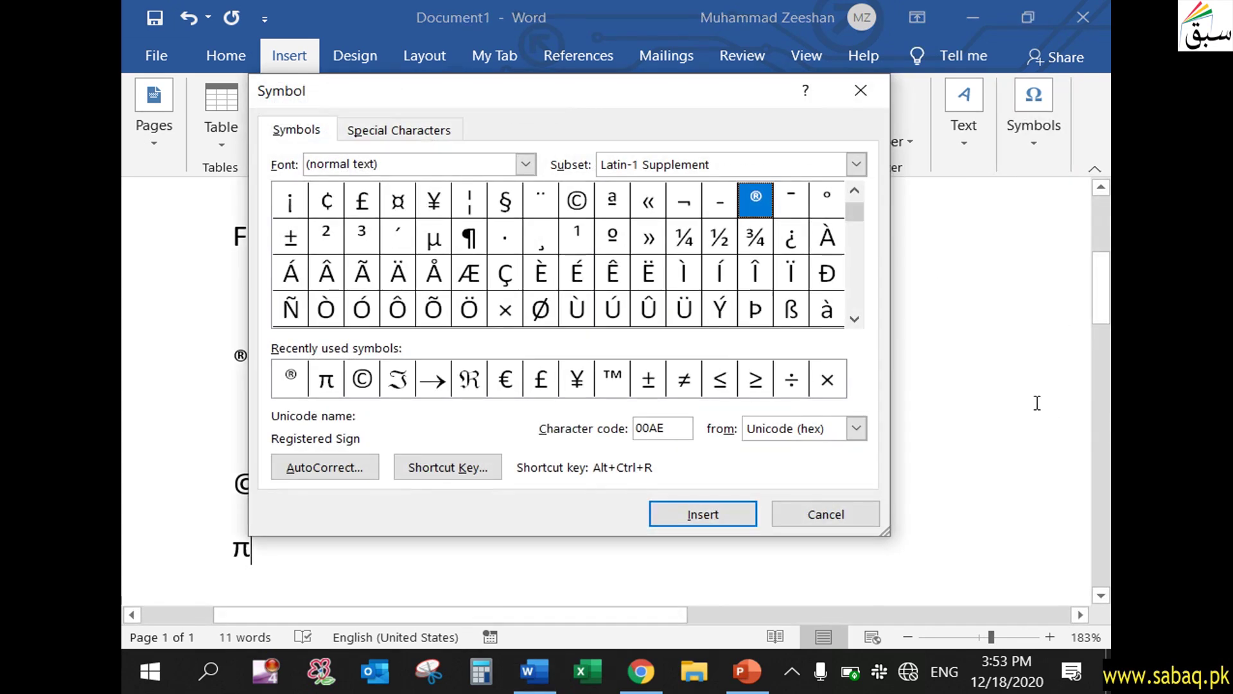
pyautogui.click(447, 131)
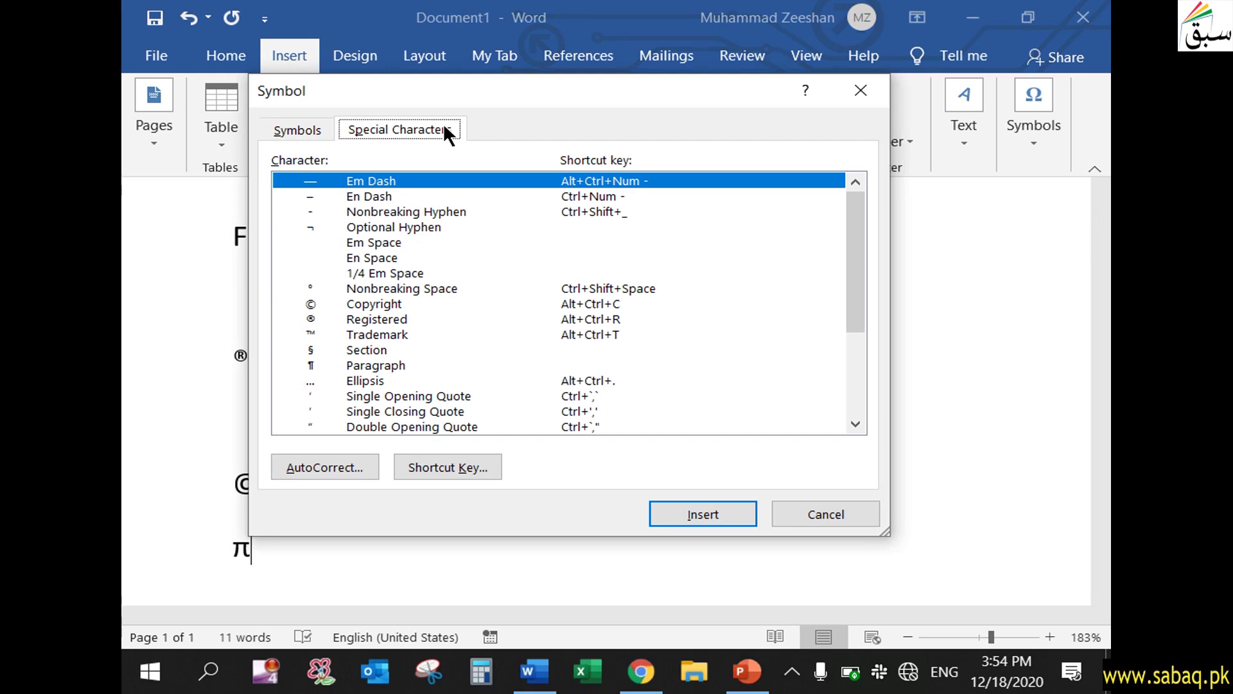
pyautogui.moveTo(850, 212)
pyautogui.mouseDown()
pyautogui.moveTo(862, 341)
pyautogui.moveTo(852, 207)
pyautogui.mouseUp()
pyautogui.click(408, 287)
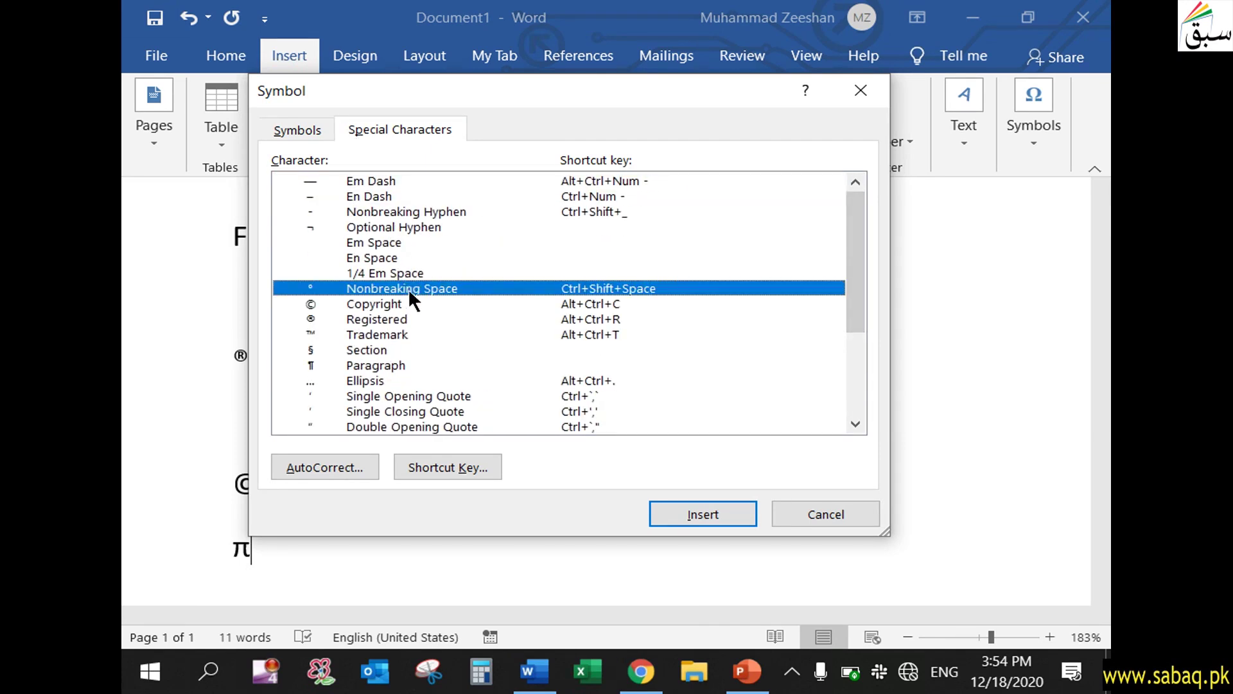
pyautogui.click(409, 300)
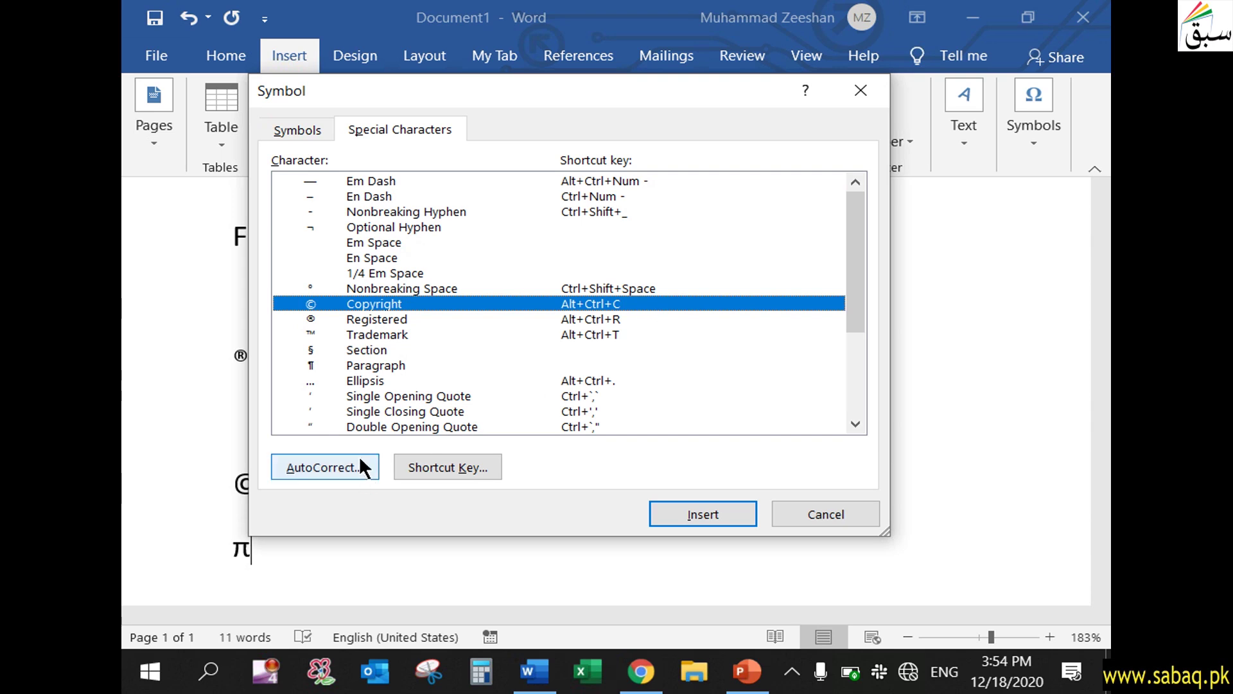
# - Examine the AutoCorrect and shortcut key settings of the Copyright special character, then leave the Symbol dialog without inserting anything
pyautogui.click(339, 467)
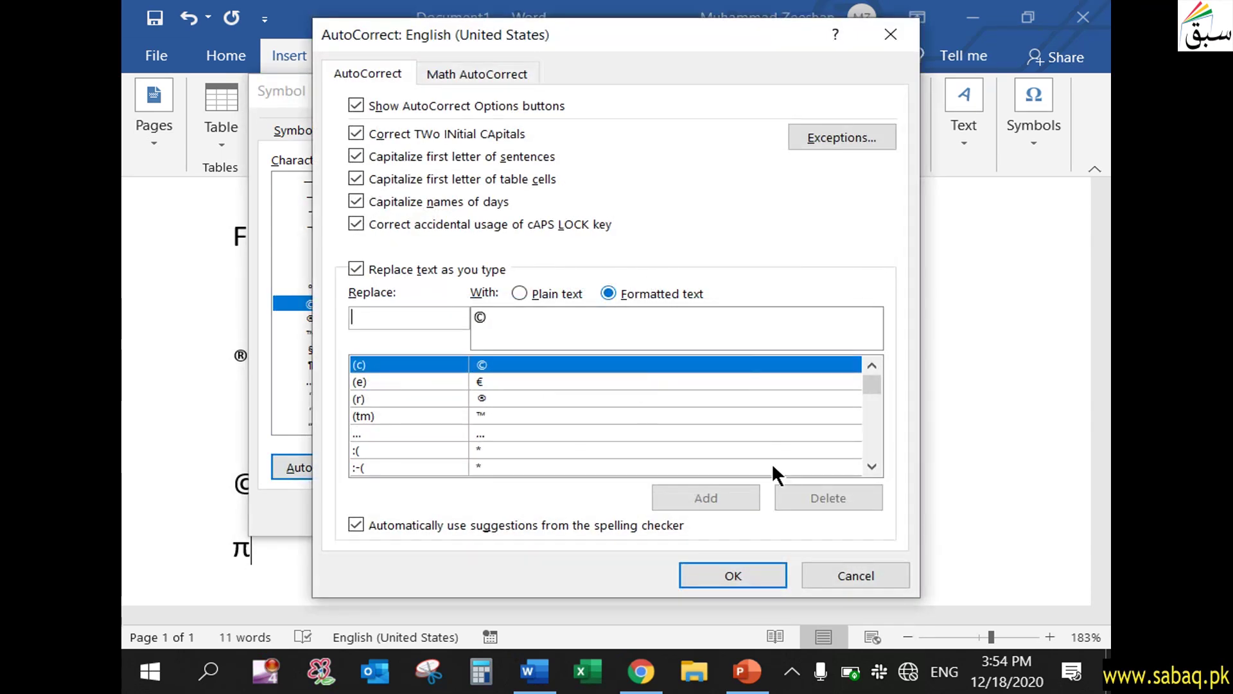
pyautogui.click(885, 578)
pyautogui.click(438, 468)
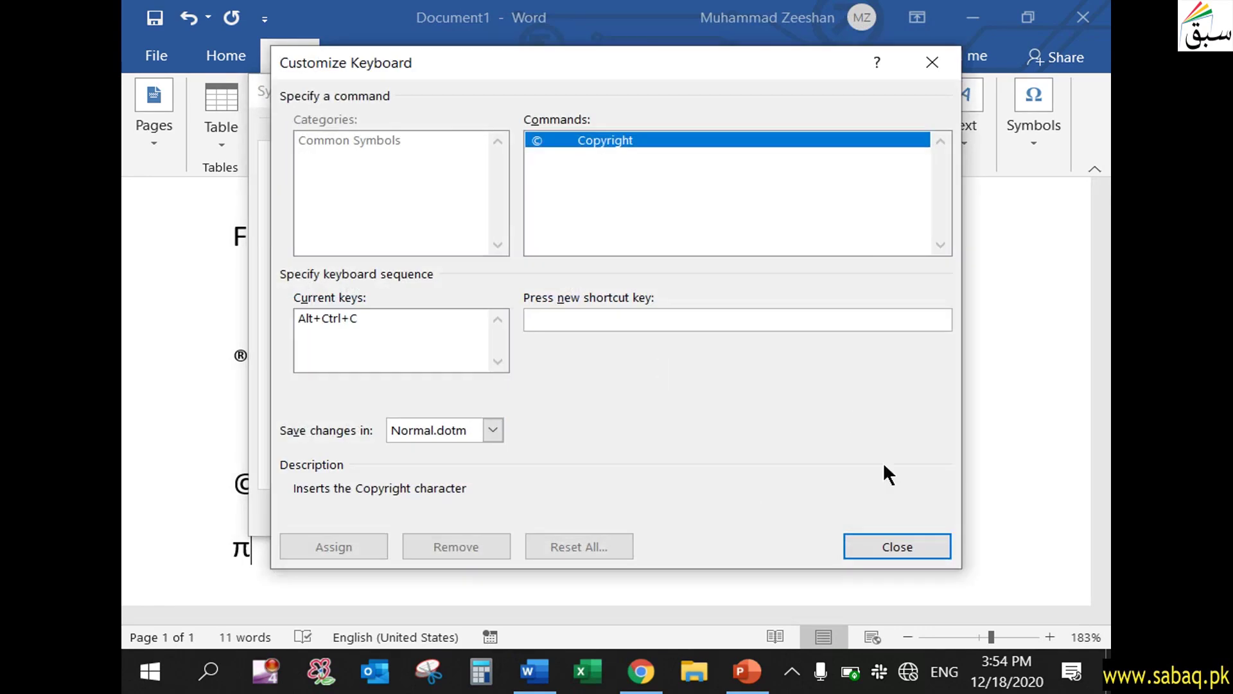
pyautogui.click(898, 551)
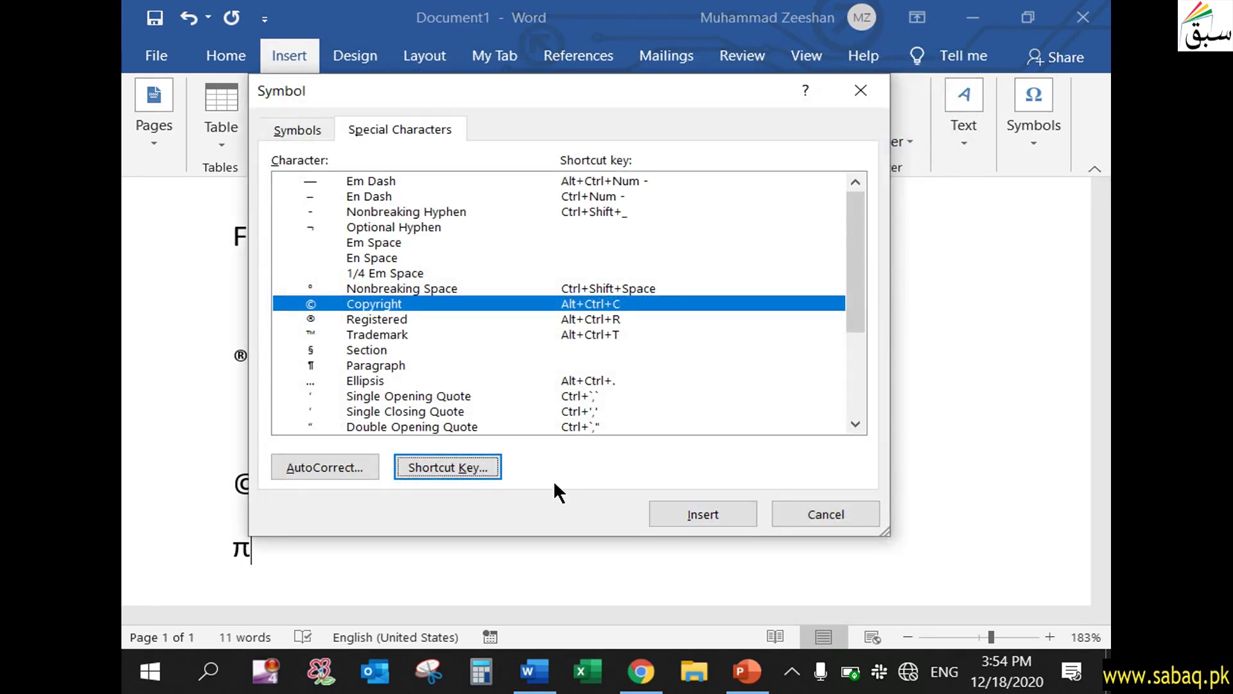
pyautogui.click(864, 512)
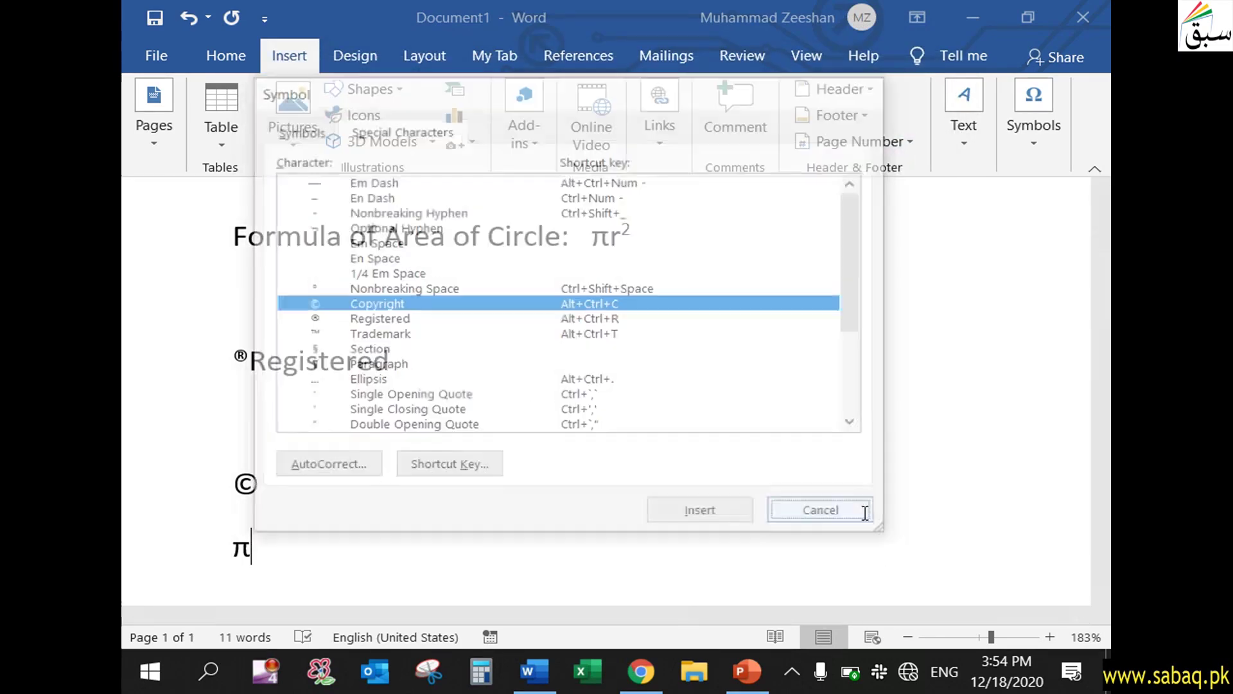
# - Enter the text "Assignment : Mathematics" on the empty line between the circle area formula and ®Registered
pyautogui.moveTo(1105, 302); pyautogui.dragTo(1106, 242)
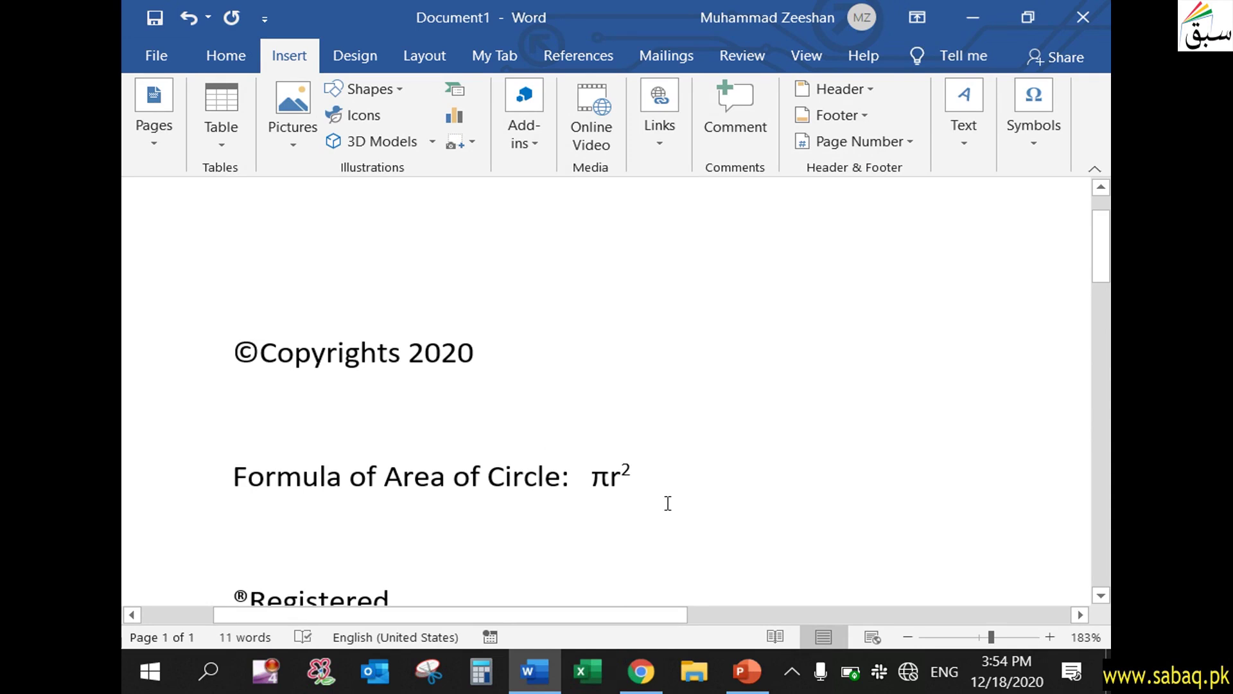
pyautogui.click(243, 533)
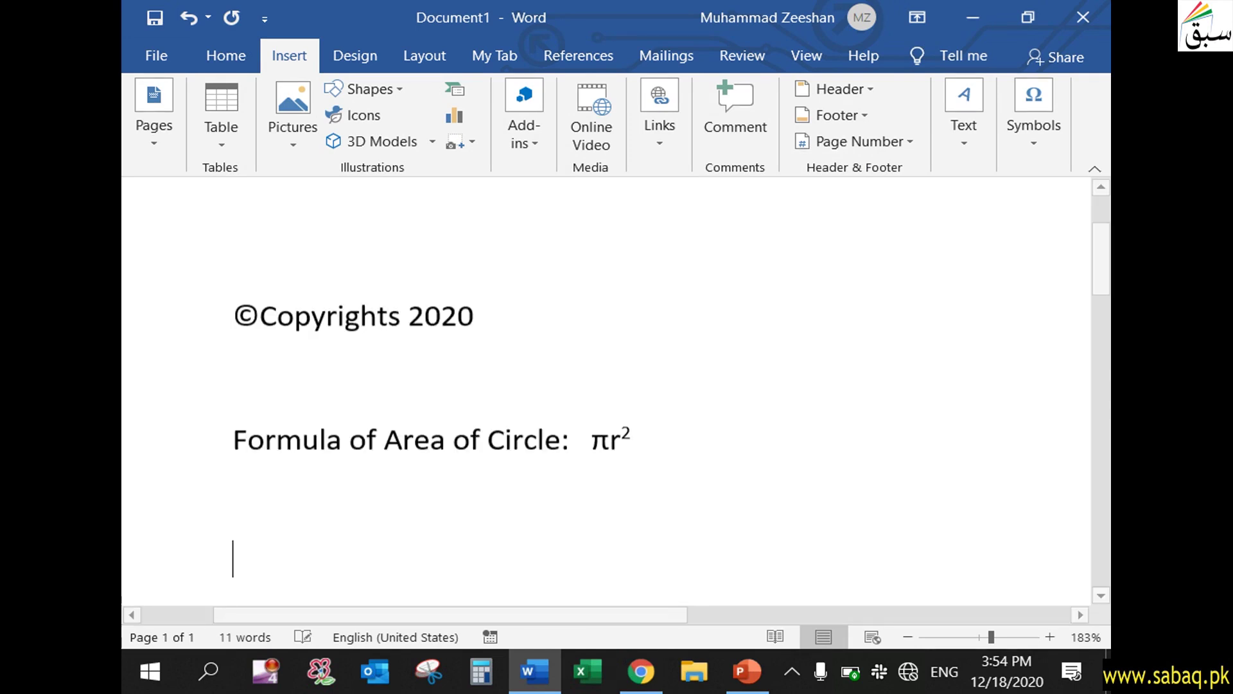
pyautogui.scroll(-1, 232, 553)
pyautogui.scroll(-1, 672, 383)
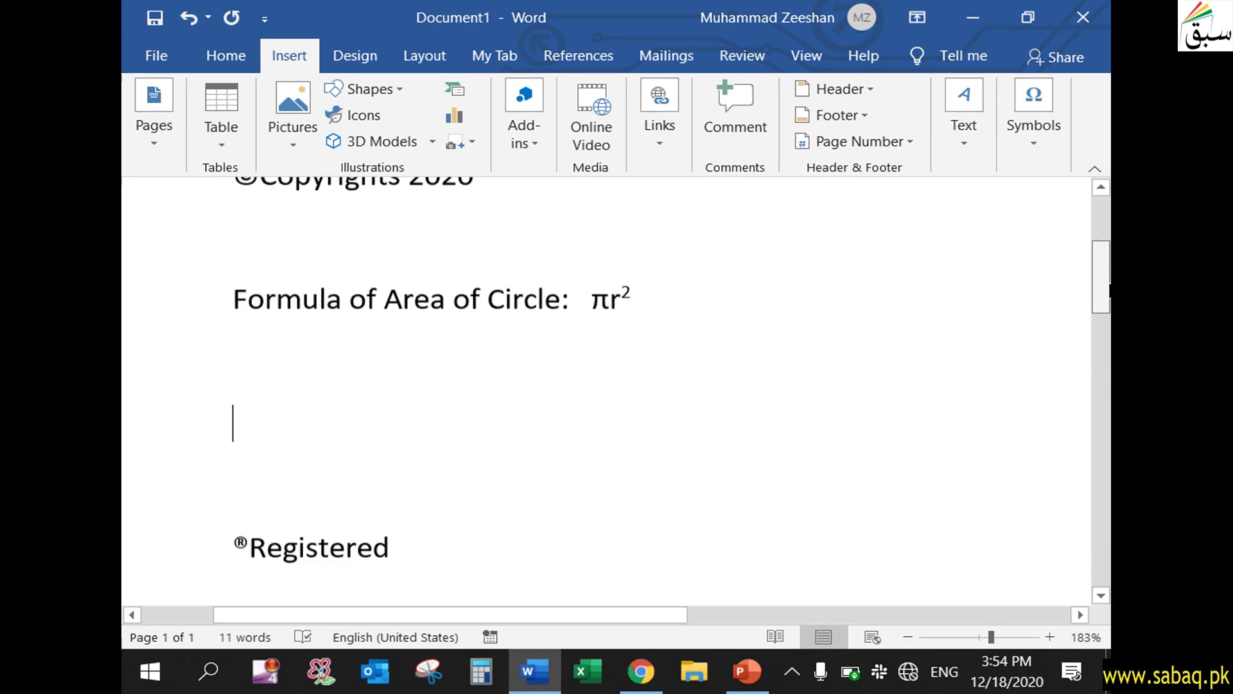
pyautogui.write('Assi')
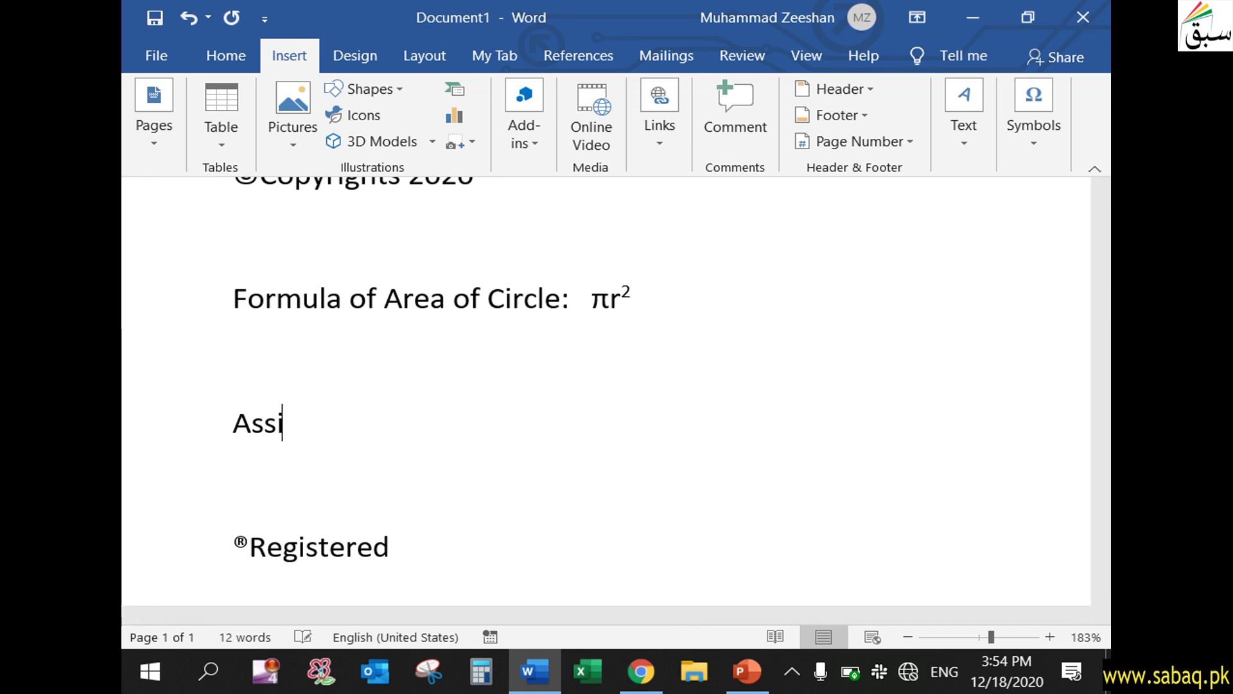
pyautogui.write('gnment : Maths')
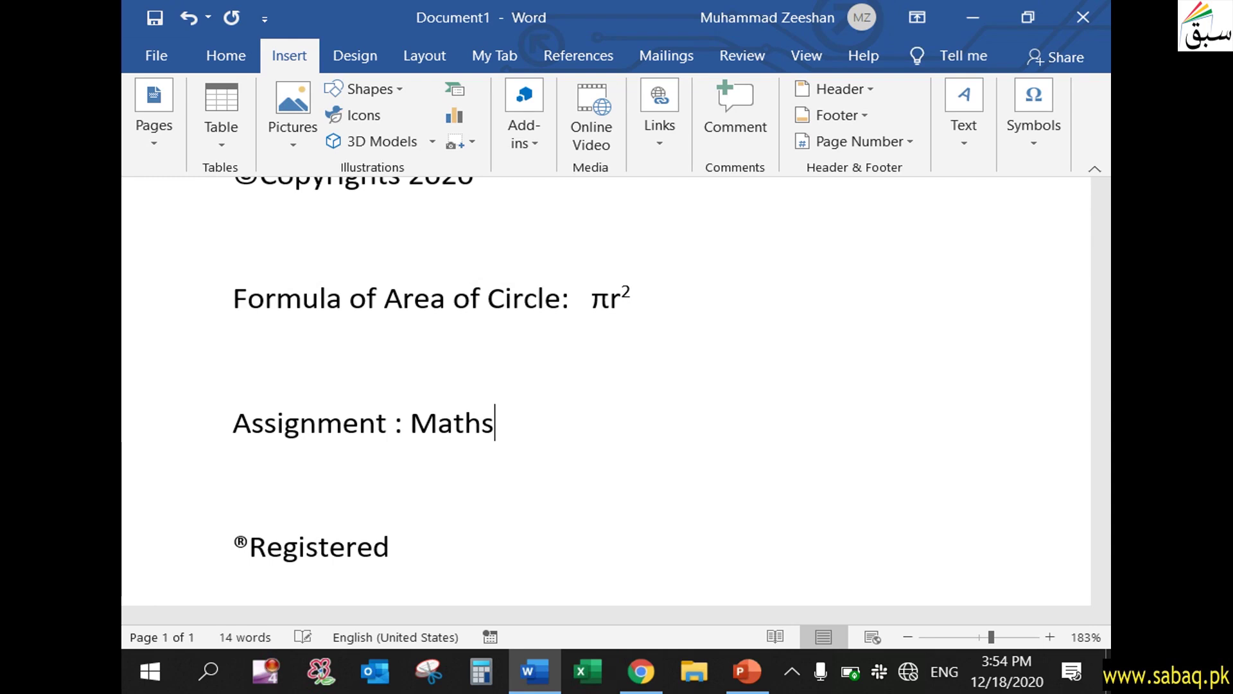
pyautogui.press('BackSpace')
pyautogui.press('BackSpace')
pyautogui.write('w')
pyautogui.press('BackSpace')
pyautogui.write('ematics')
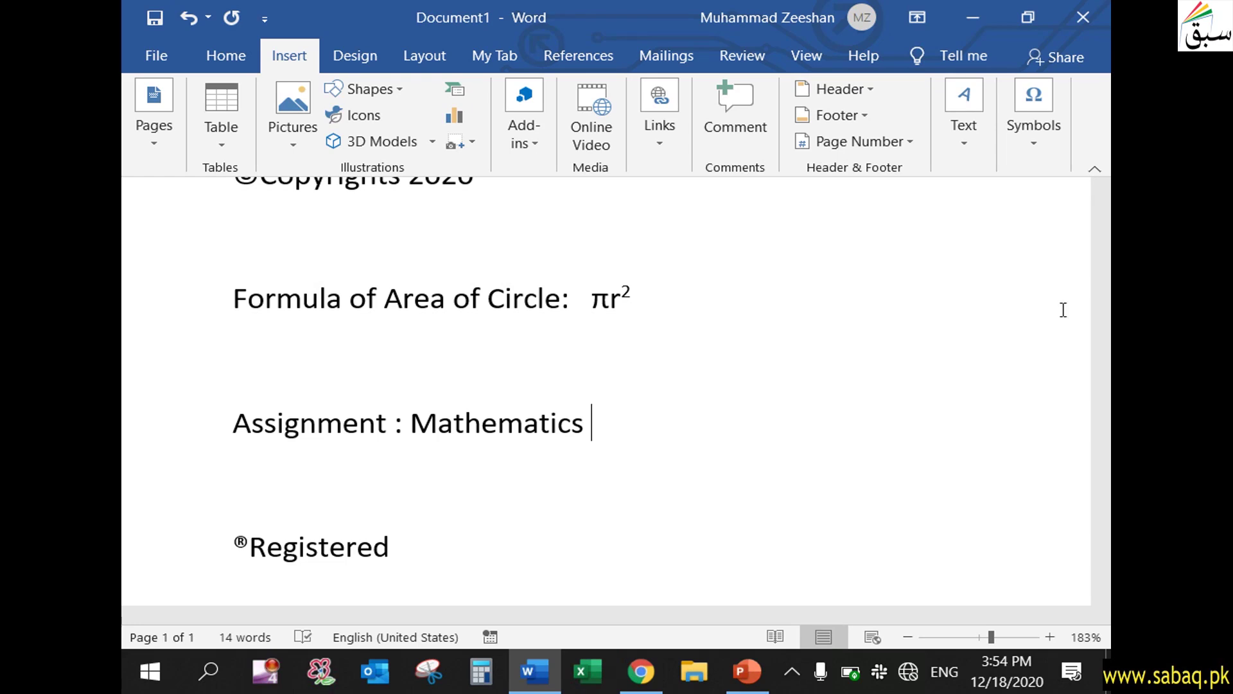
# - Insert the built-in Quadratic Formula equation after "Assignment : Mathematics" and check its equation frame
pyautogui.click(1047, 140)
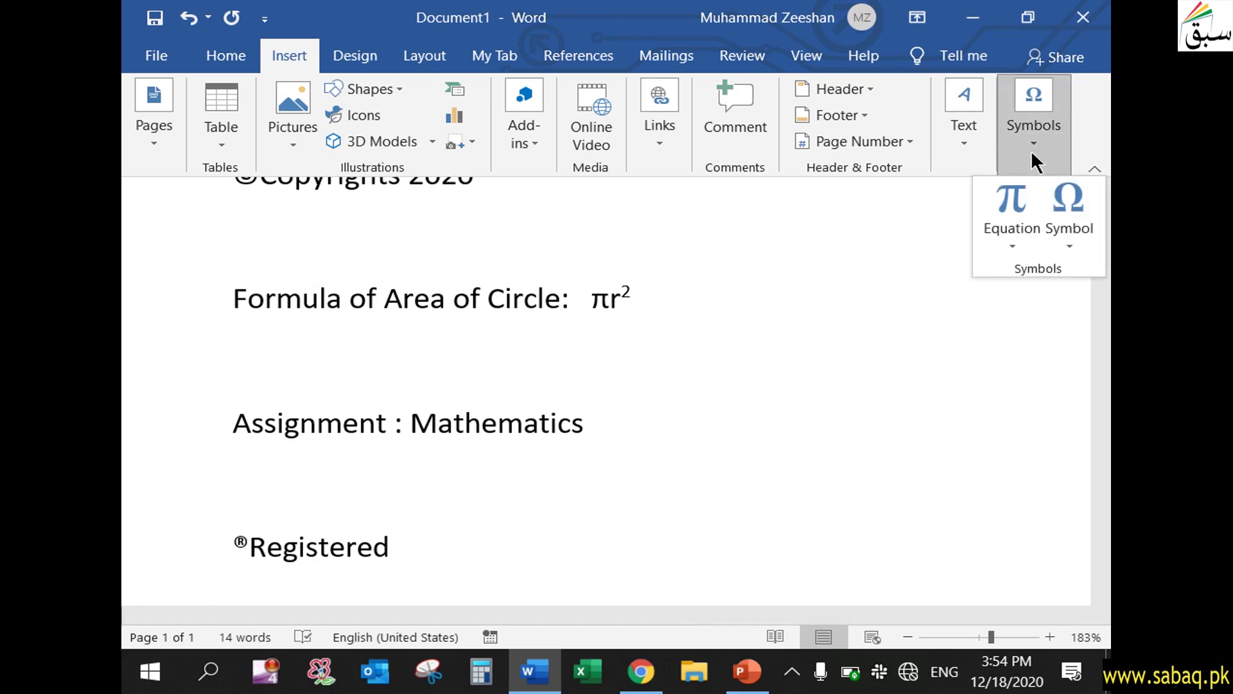
pyautogui.click(1015, 235)
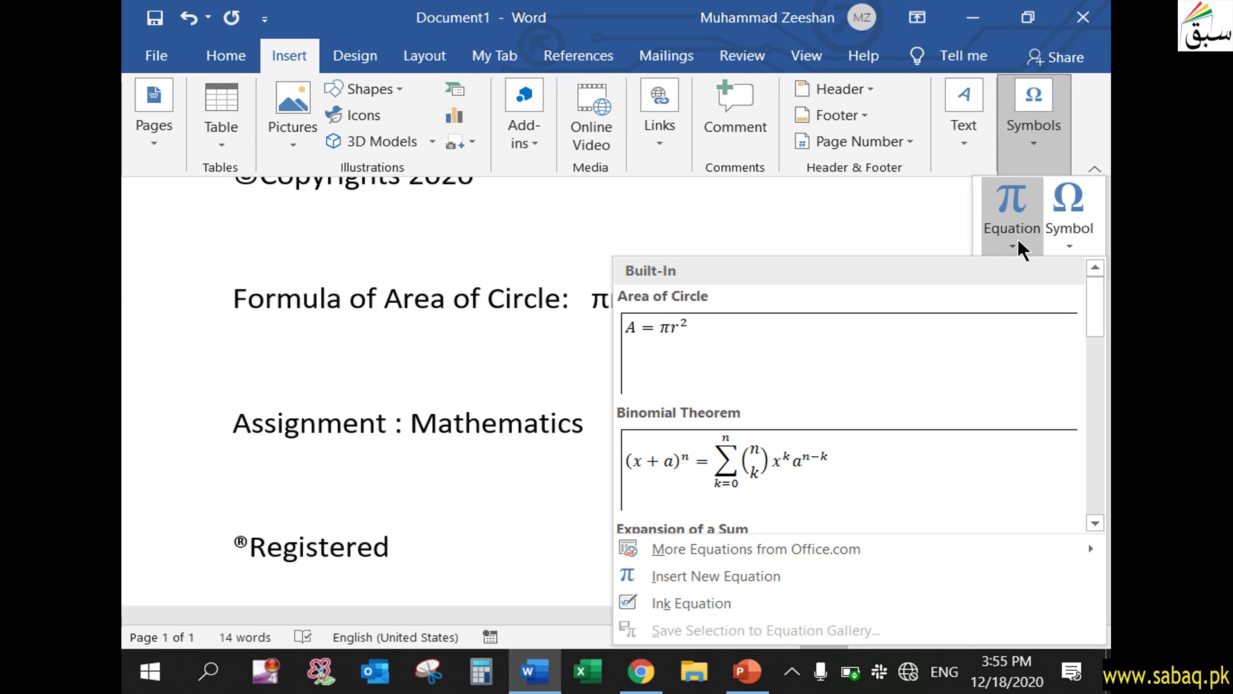
pyautogui.moveTo(1102, 314); pyautogui.dragTo(1095, 456)
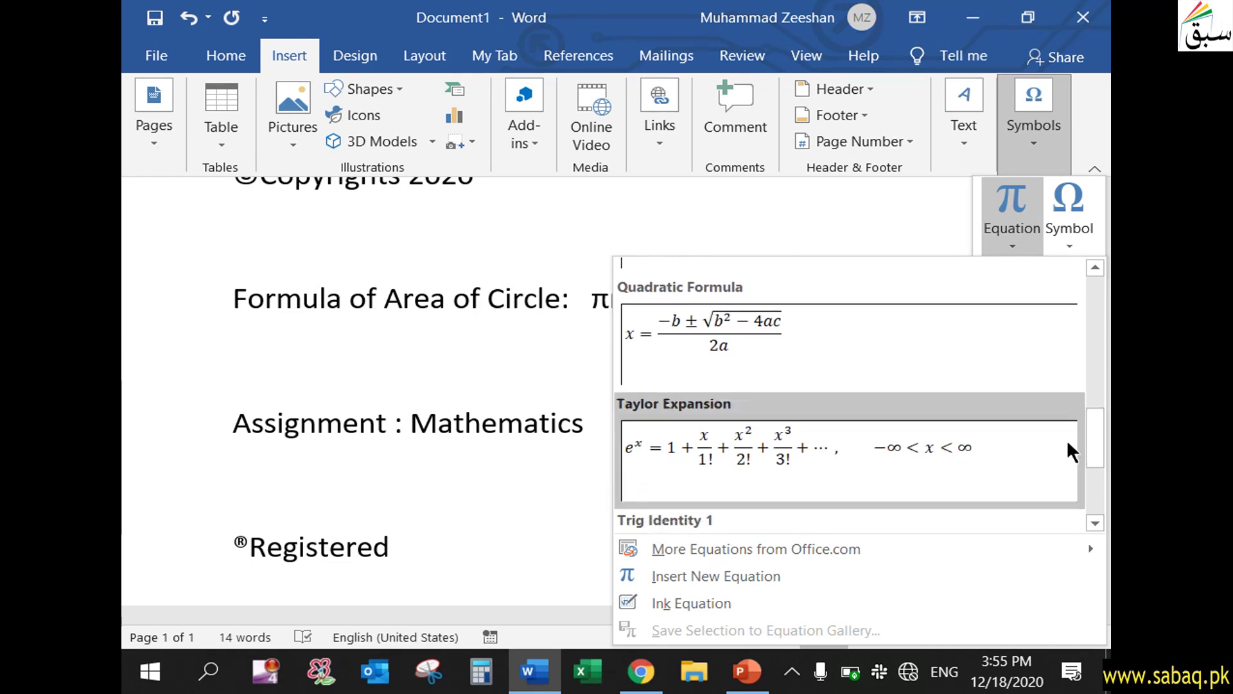
pyautogui.click(804, 349)
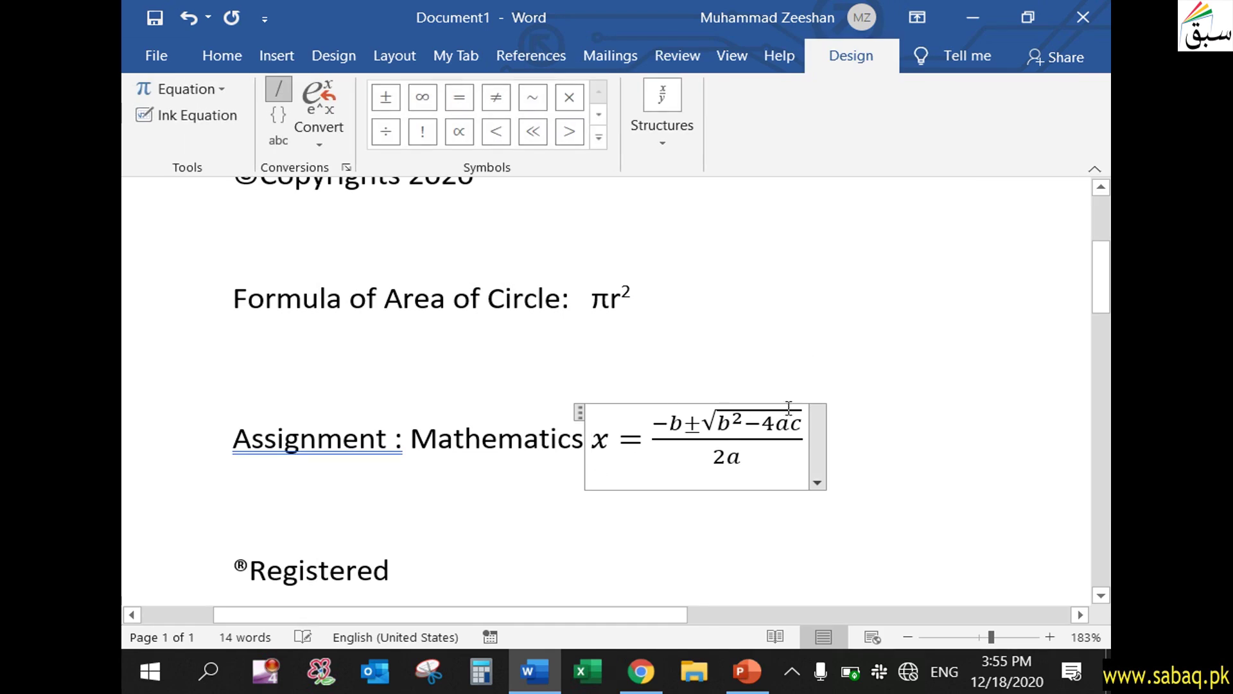
pyautogui.click(578, 412)
pyautogui.click(603, 414)
pyautogui.click(658, 502)
pyautogui.scroll(-2, 668, 494)
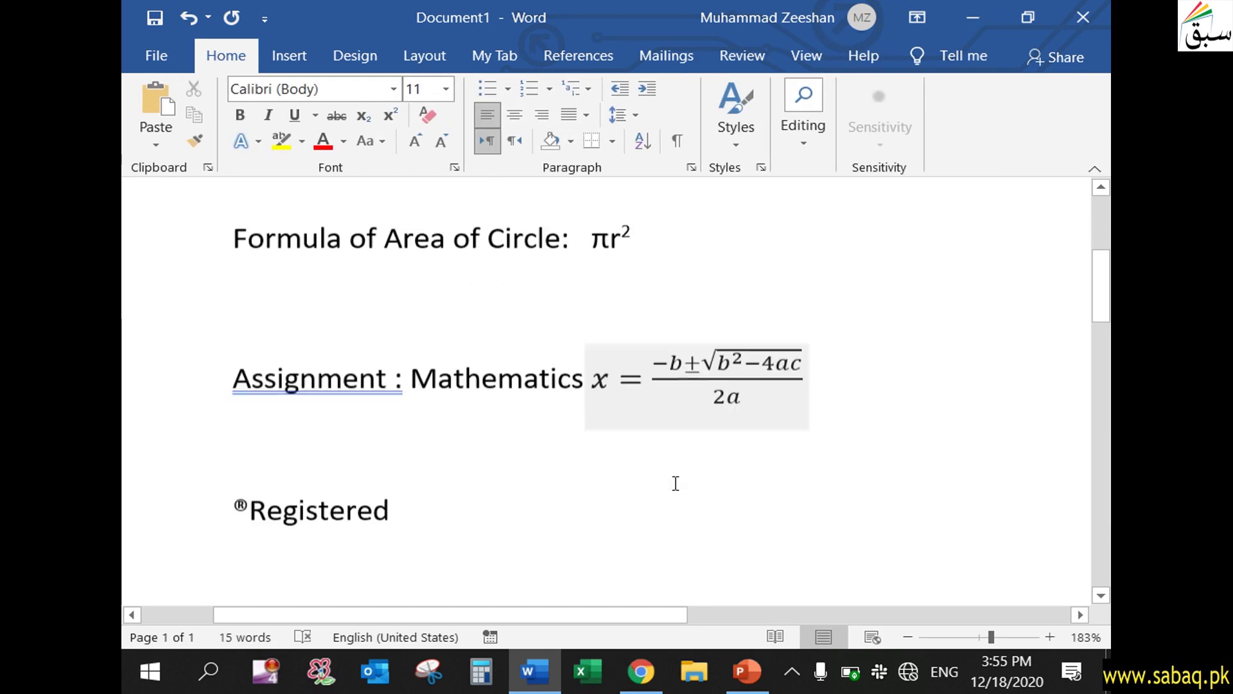
pyautogui.click(625, 358)
pyautogui.click(624, 358)
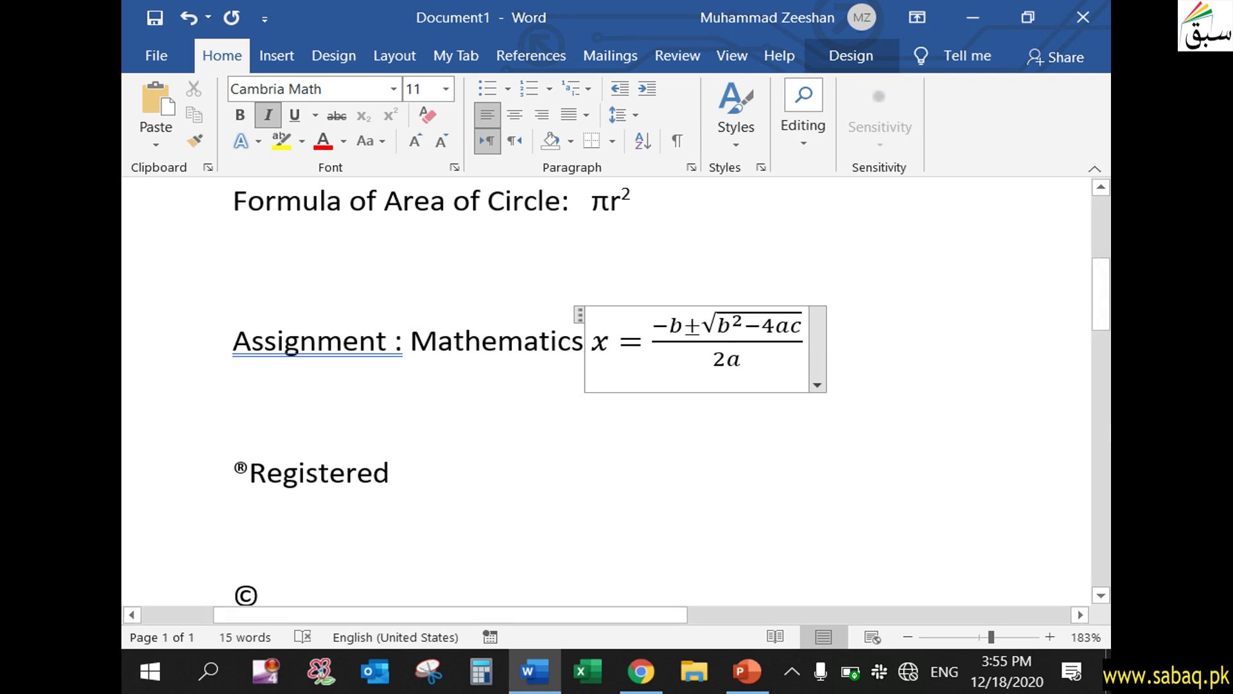
# - Place the cursor on an empty line below the π and browse the built-in and Office.com equation galleries
pyautogui.moveTo(1097, 287); pyautogui.dragTo(1097, 360)
pyautogui.click(302, 340)
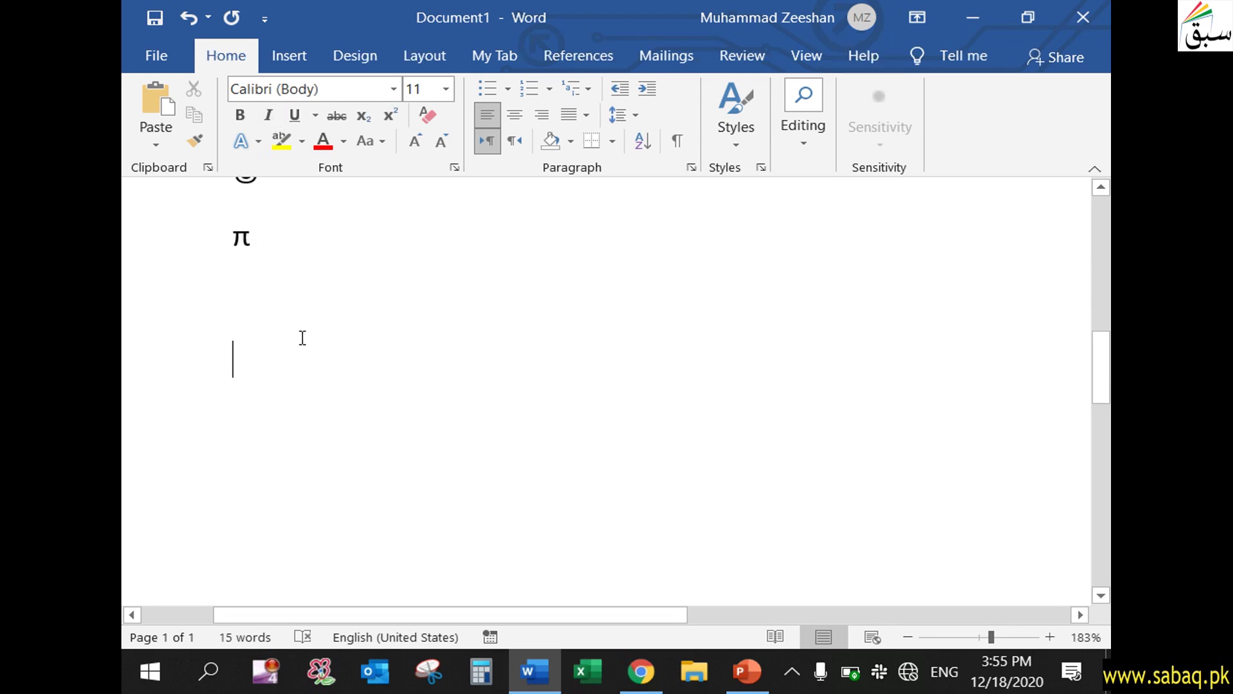
pyautogui.click(298, 59)
pyautogui.click(1018, 148)
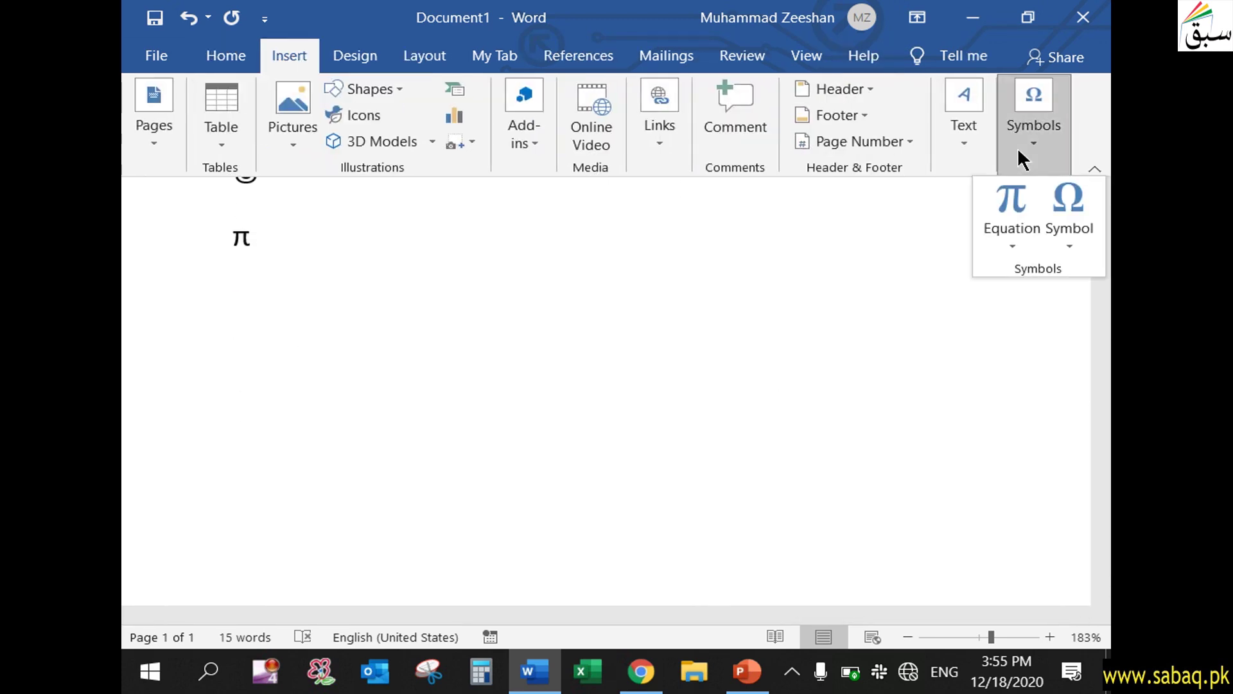
pyautogui.click(1019, 244)
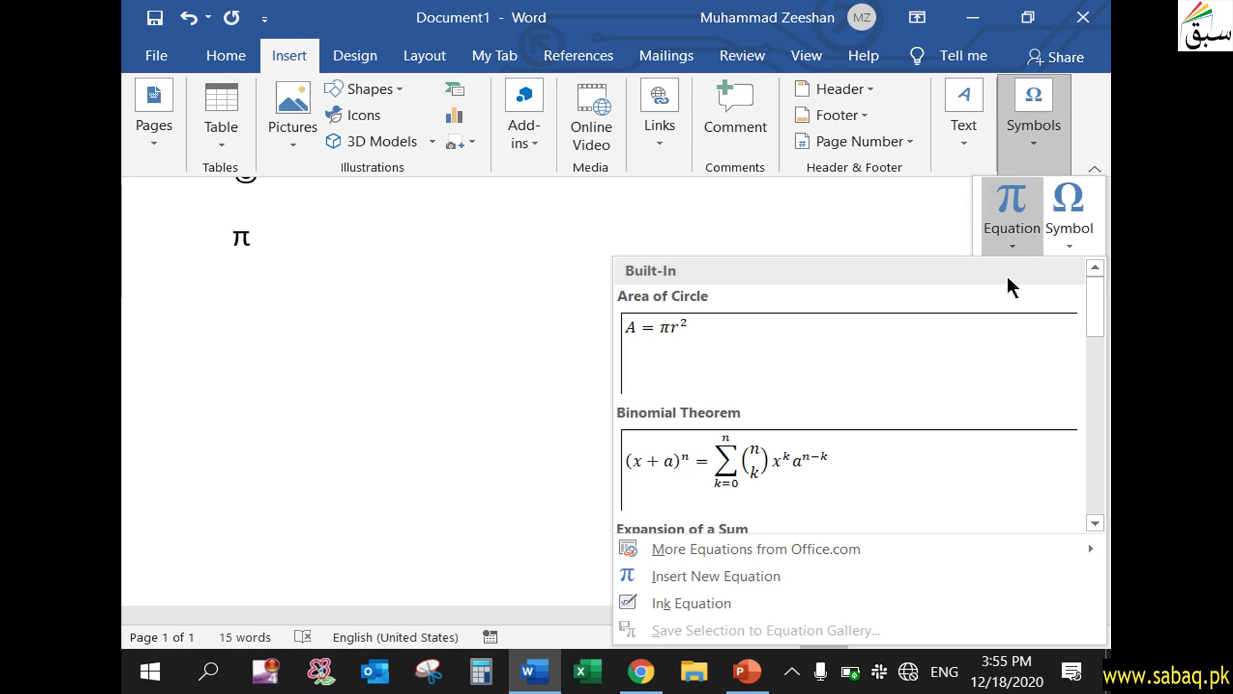
pyautogui.scroll(-10, 771, 385)
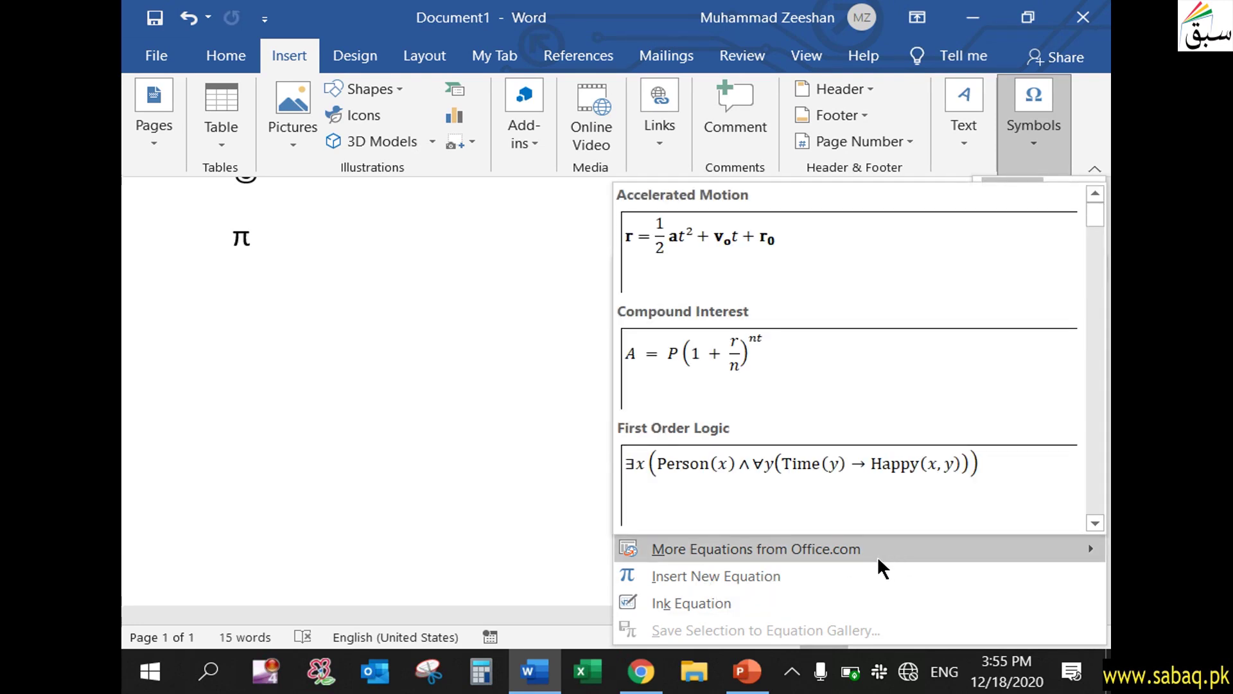
pyautogui.scroll(-5, 995, 404)
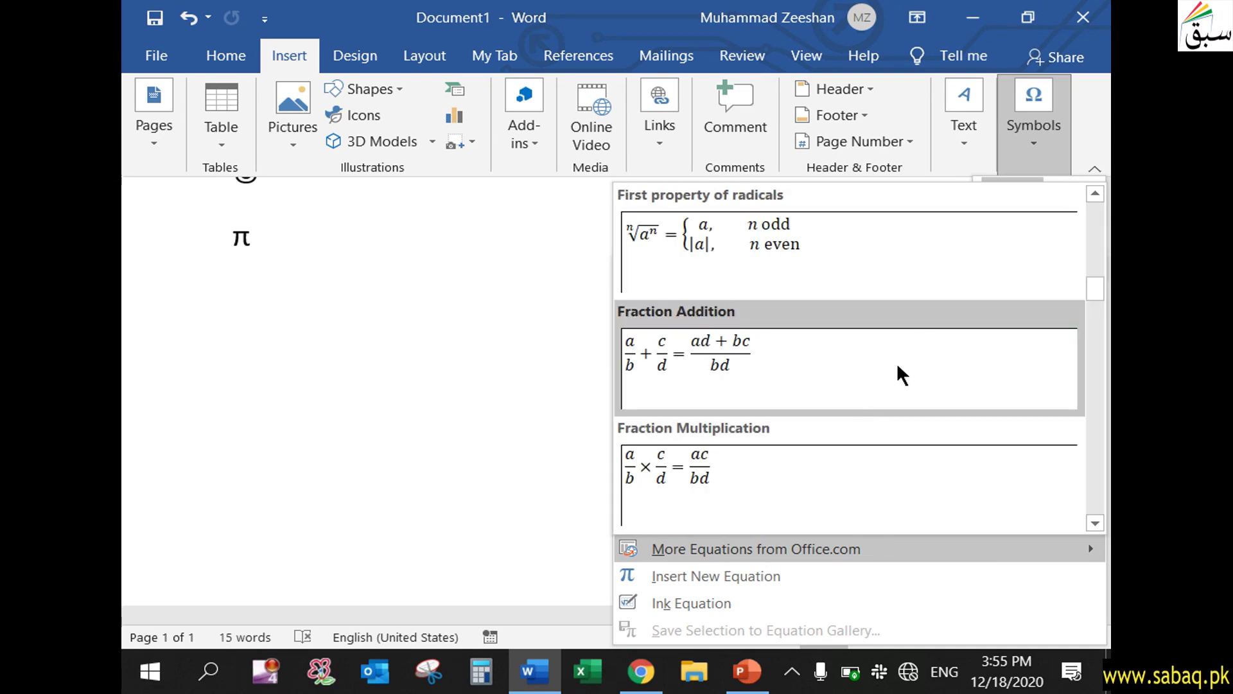
pyautogui.scroll(-3, 899, 376)
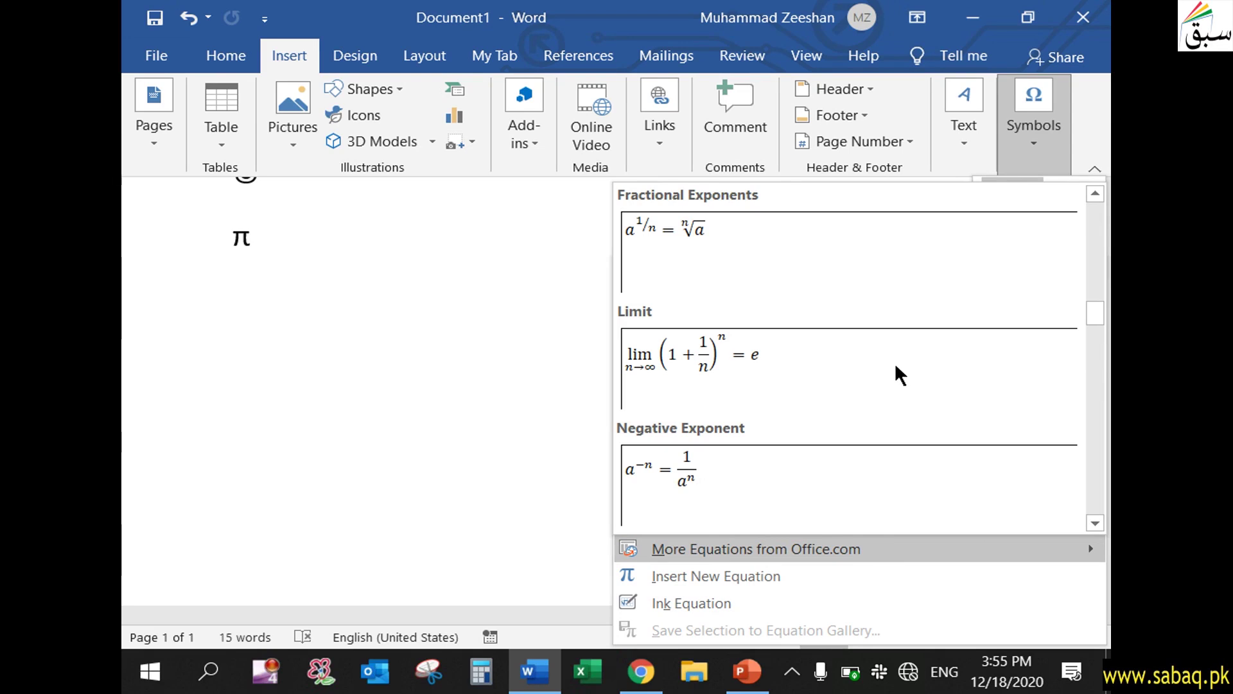
pyautogui.scroll(-3, 899, 376)
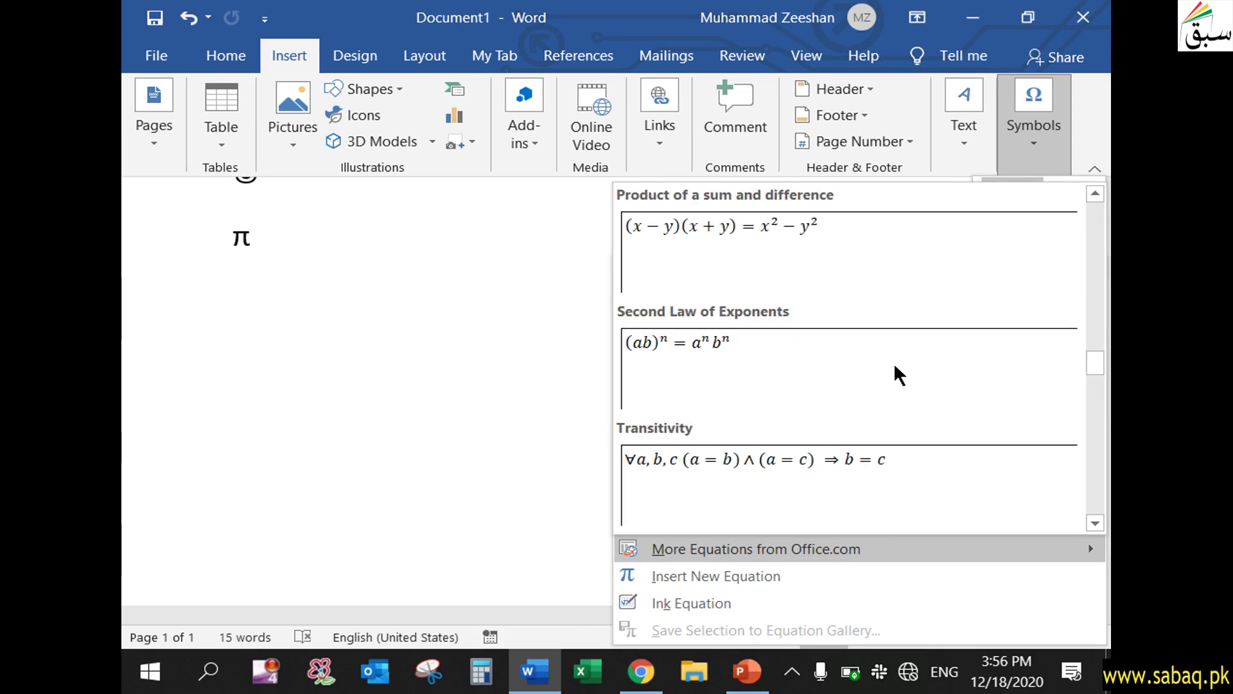
pyautogui.scroll(-3, 934, 630)
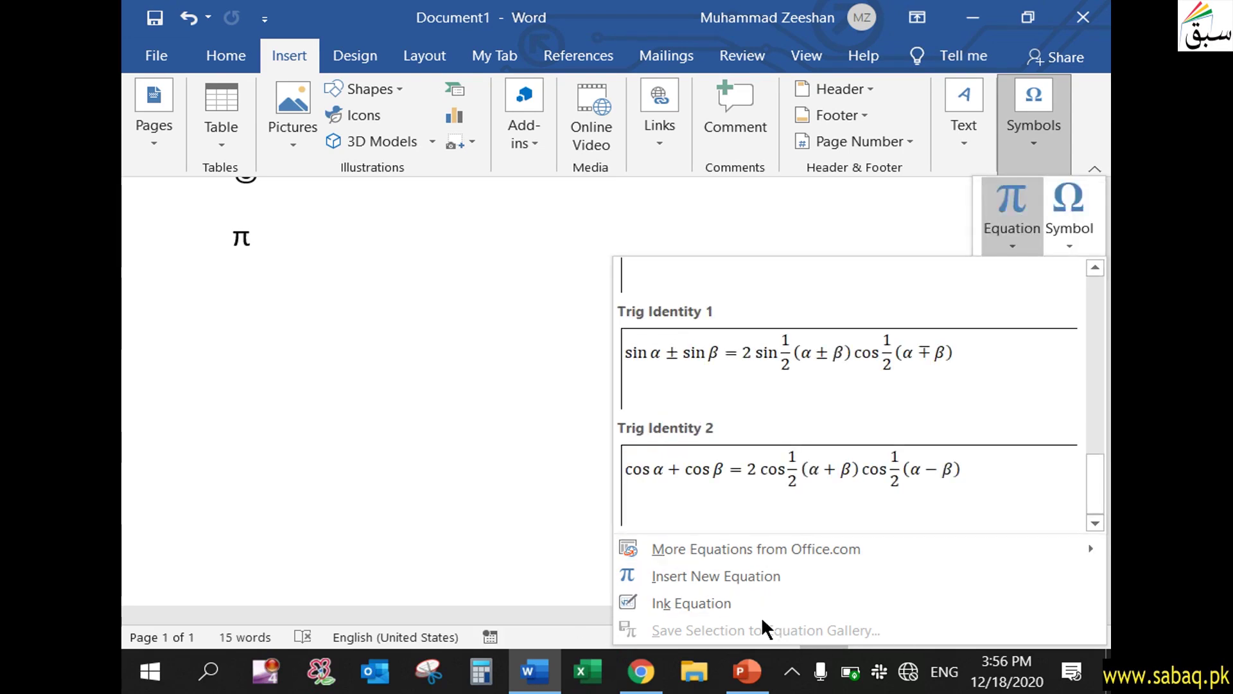
# - Start an Ink Equation and handwrite a² + b² in the math input area
pyautogui.click(725, 607)
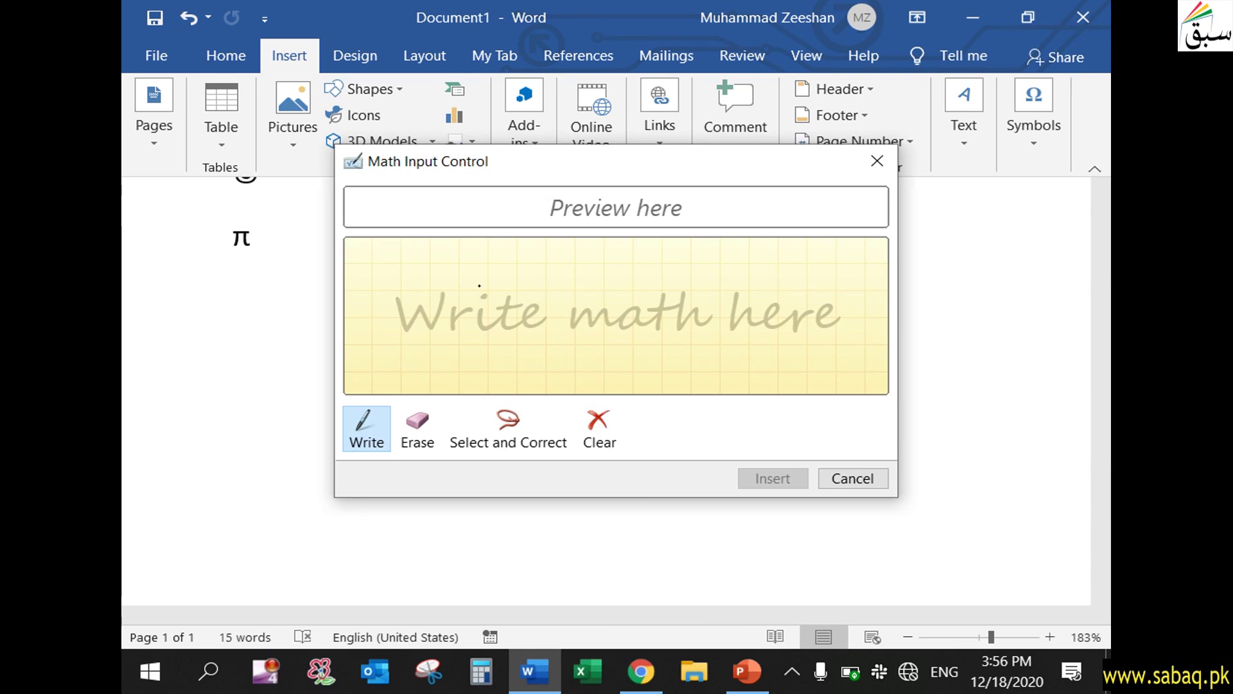
pyautogui.moveTo(449, 278)
pyautogui.mouseDown()
pyautogui.moveTo(426, 280)
pyautogui.moveTo(507, 273)
pyautogui.moveTo(546, 316)
pyautogui.mouseUp()
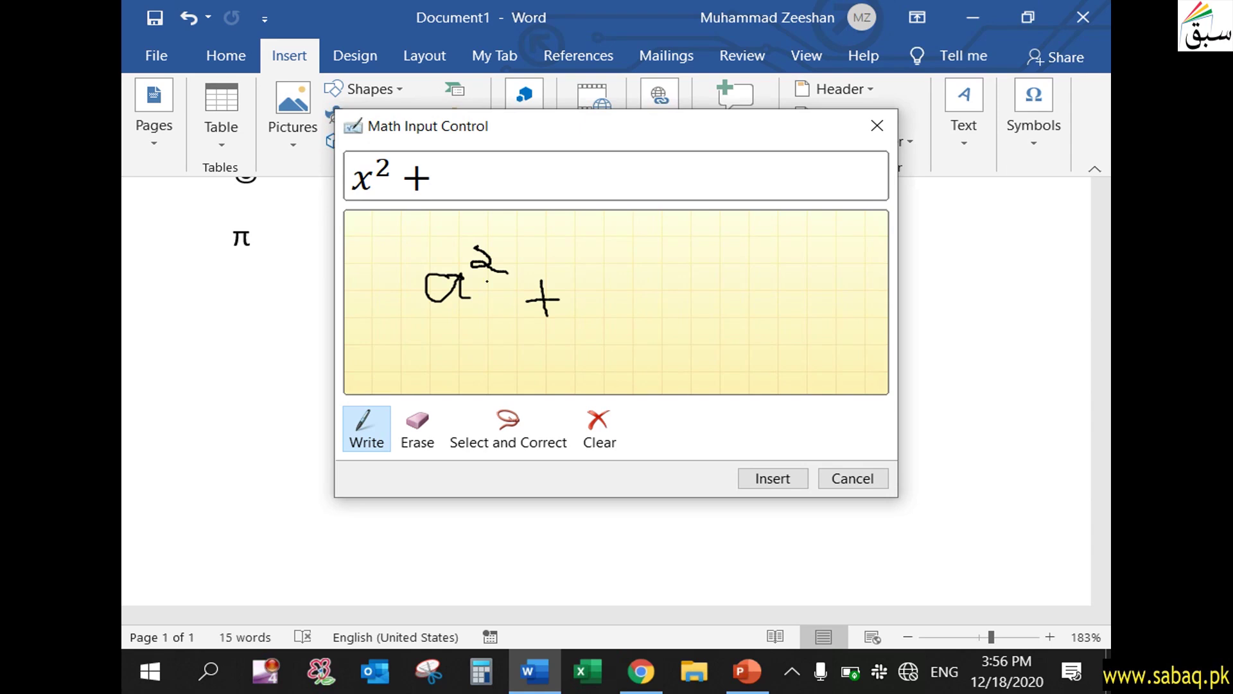
pyautogui.moveTo(588, 261)
pyautogui.mouseDown()
pyautogui.moveTo(603, 310)
pyautogui.moveTo(625, 302)
pyautogui.mouseUp()
pyautogui.moveTo(619, 235); pyautogui.dragTo(643, 247)
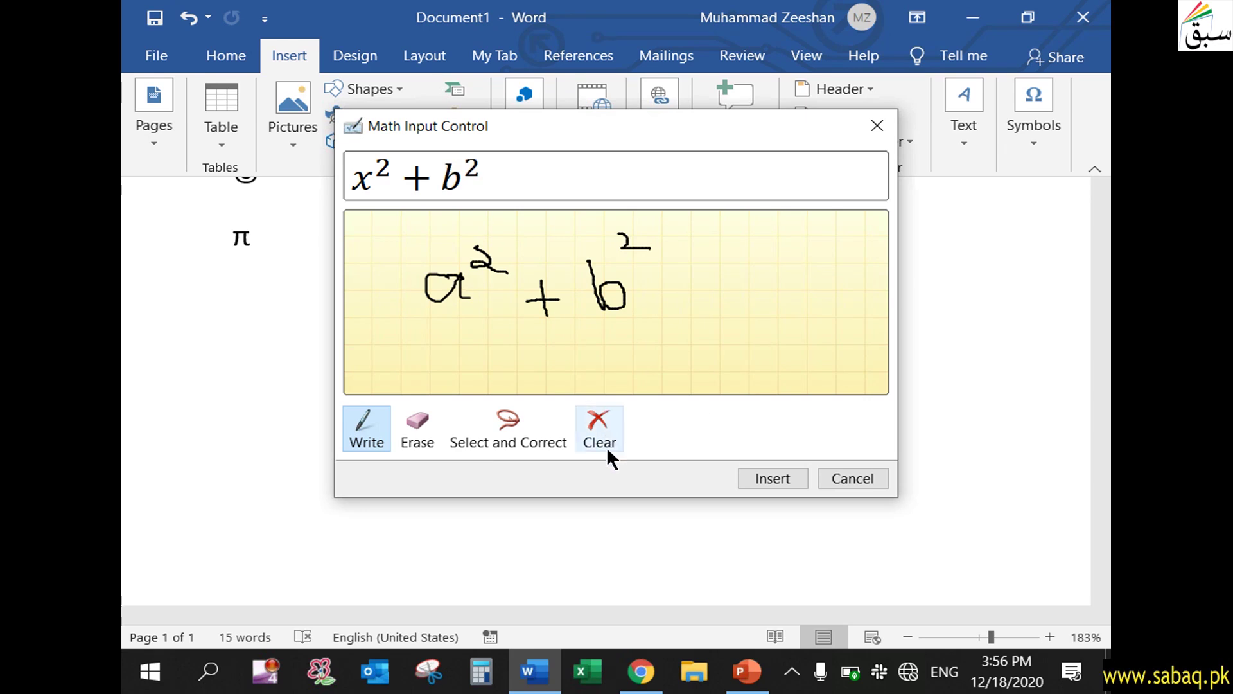
# - Erase the handwritten a² and write it again in front of the plus sign
pyautogui.click(418, 429)
pyautogui.moveTo(462, 283); pyautogui.dragTo(437, 281)
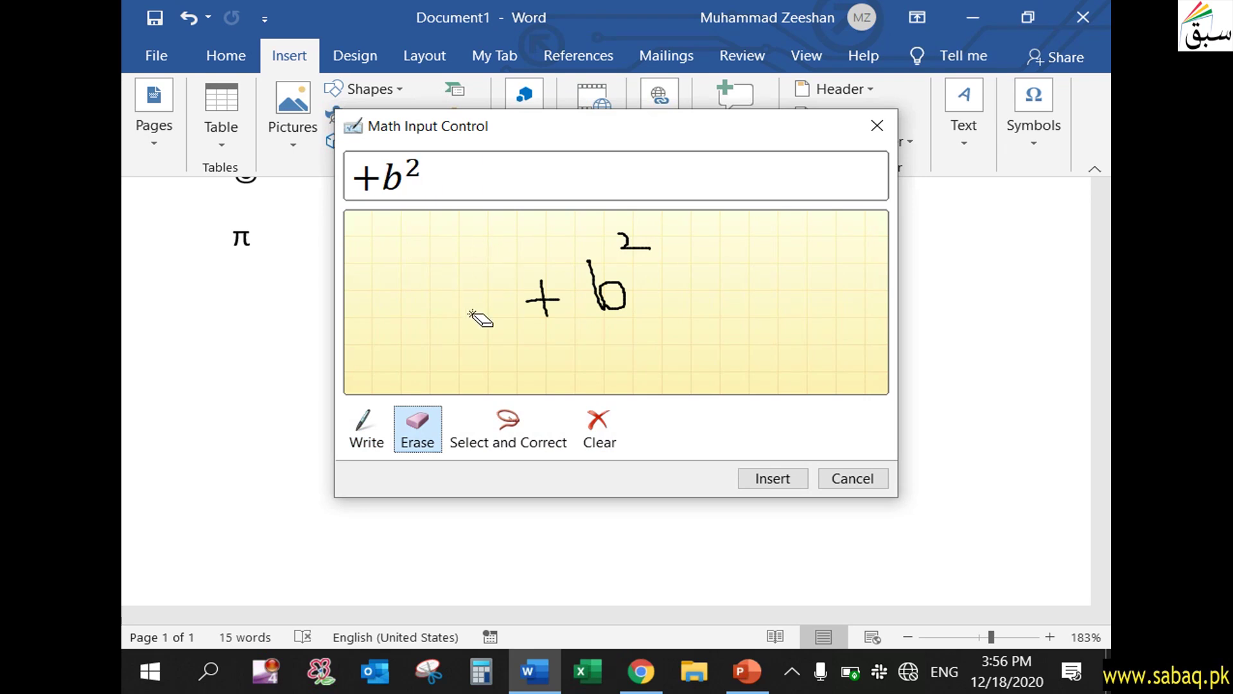
pyautogui.click(377, 429)
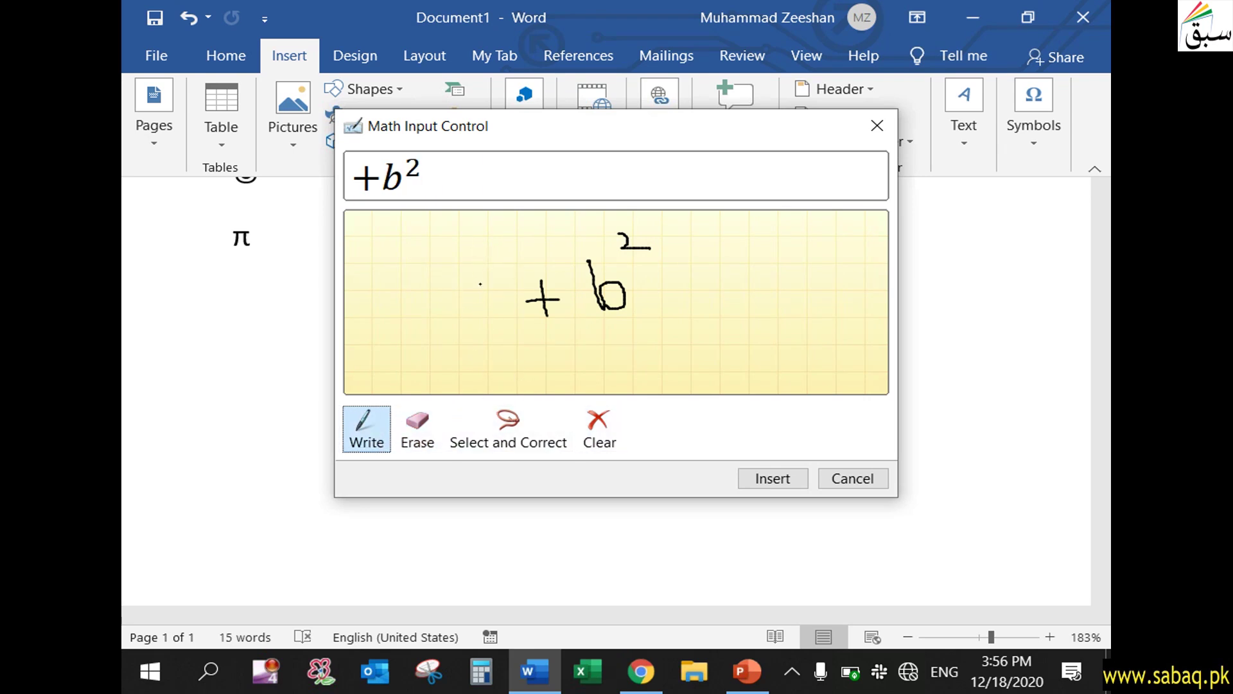
pyautogui.moveTo(481, 297)
pyautogui.mouseDown()
pyautogui.moveTo(480, 285)
pyautogui.moveTo(464, 311)
pyautogui.moveTo(488, 301)
pyautogui.moveTo(503, 313)
pyautogui.mouseUp()
pyautogui.moveTo(479, 248); pyautogui.dragTo(486, 264)
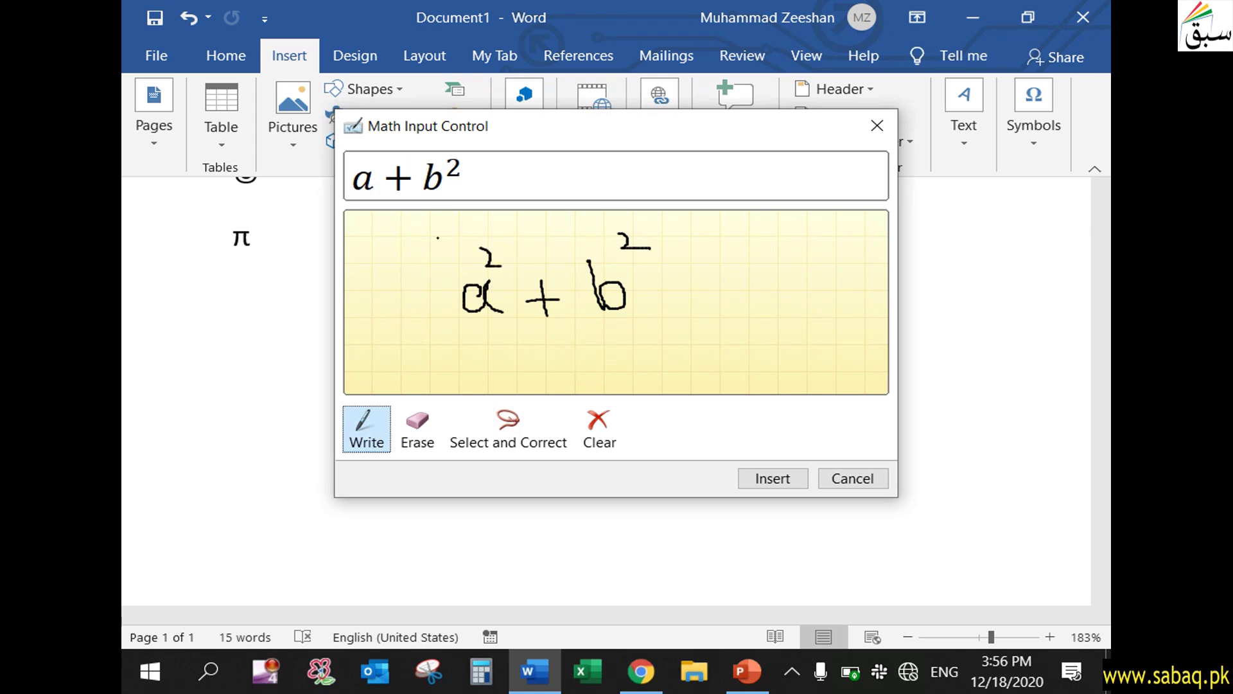
# - Handwrite an equals sign and √c after the b² in the ink equation
pyautogui.moveTo(672, 293)
pyautogui.mouseDown()
pyautogui.moveTo(707, 289)
pyautogui.moveTo(711, 303)
pyautogui.mouseUp()
pyautogui.moveTo(739, 255)
pyautogui.mouseDown()
pyautogui.moveTo(746, 347)
pyautogui.moveTo(706, 325)
pyautogui.mouseUp()
pyautogui.moveTo(742, 251)
pyautogui.mouseDown()
pyautogui.moveTo(805, 249)
pyautogui.moveTo(781, 309)
pyautogui.moveTo(794, 309)
pyautogui.mouseUp()
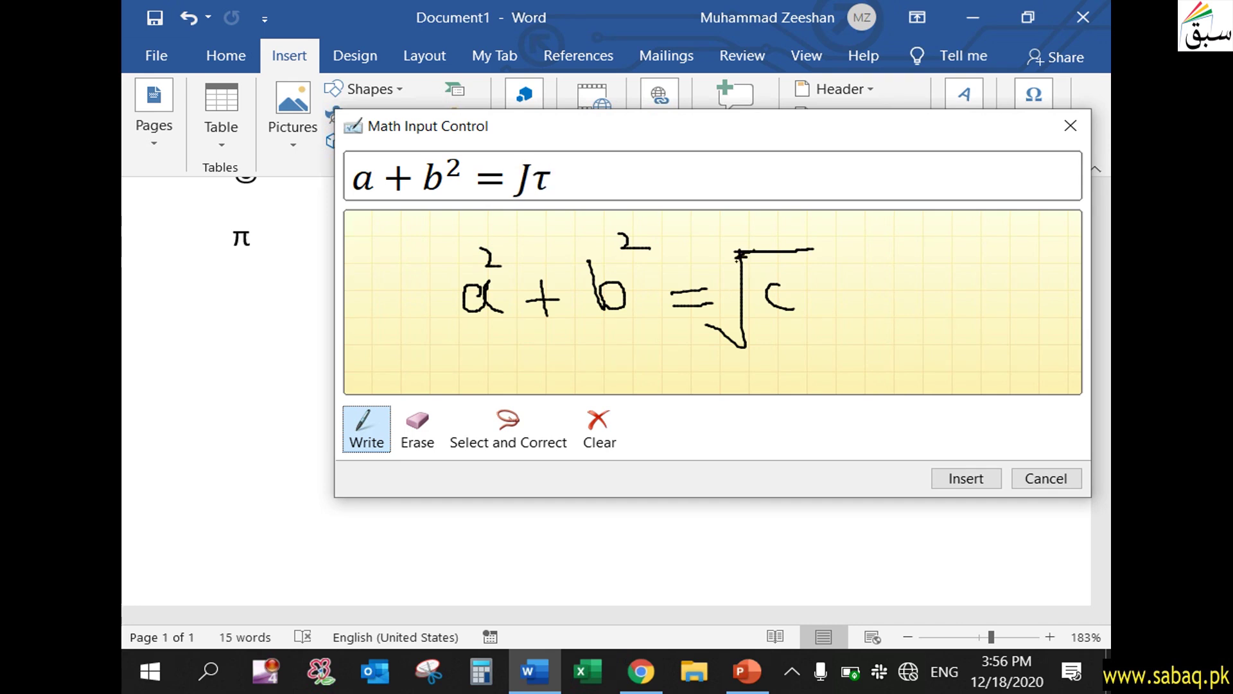
# - Replace the handwritten √c with c² and insert the ink equation into the document
pyautogui.click(417, 424)
pyautogui.click(779, 302)
pyautogui.click(773, 259)
pyautogui.click(745, 276)
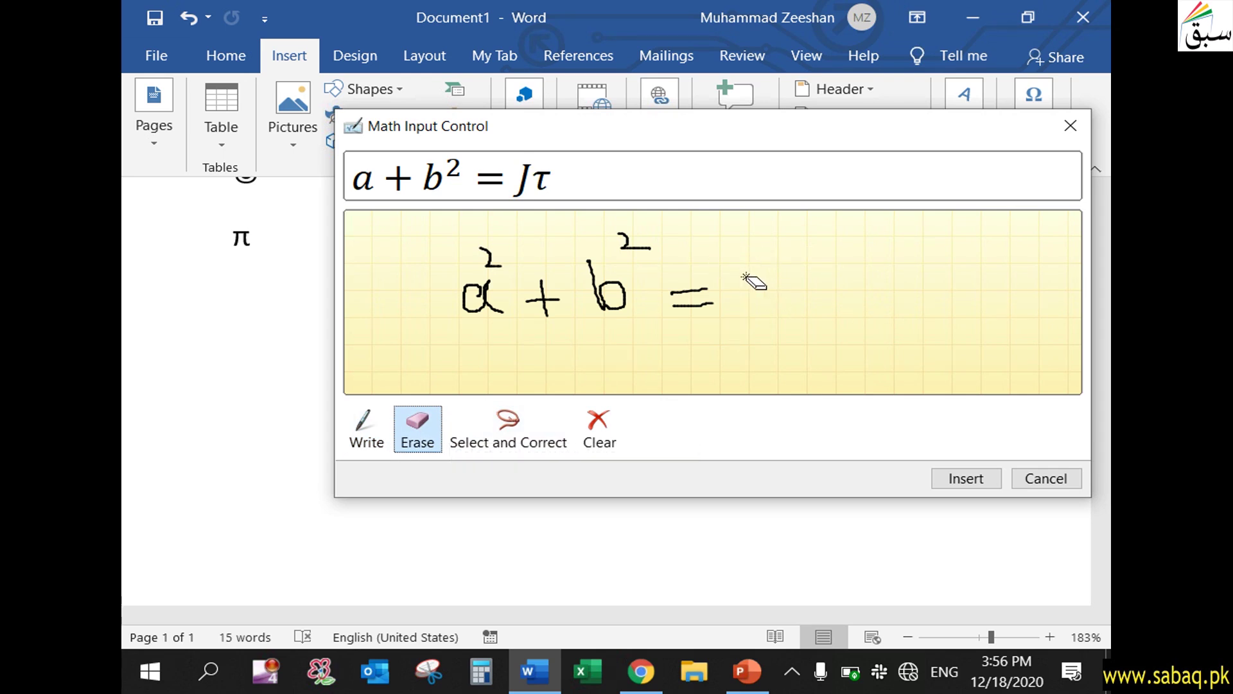
pyautogui.click(366, 427)
pyautogui.moveTo(782, 269)
pyautogui.mouseDown()
pyautogui.moveTo(749, 269)
pyautogui.moveTo(788, 307)
pyautogui.mouseUp()
pyautogui.moveTo(776, 236); pyautogui.dragTo(814, 251)
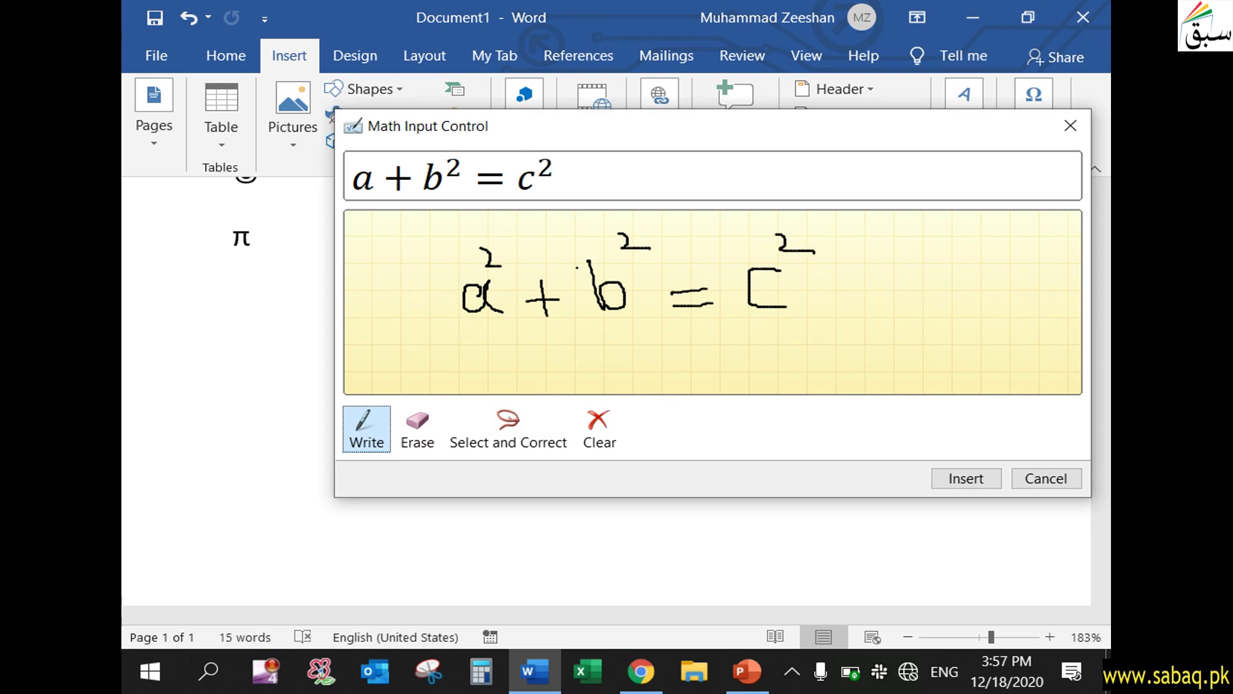
pyautogui.click(980, 474)
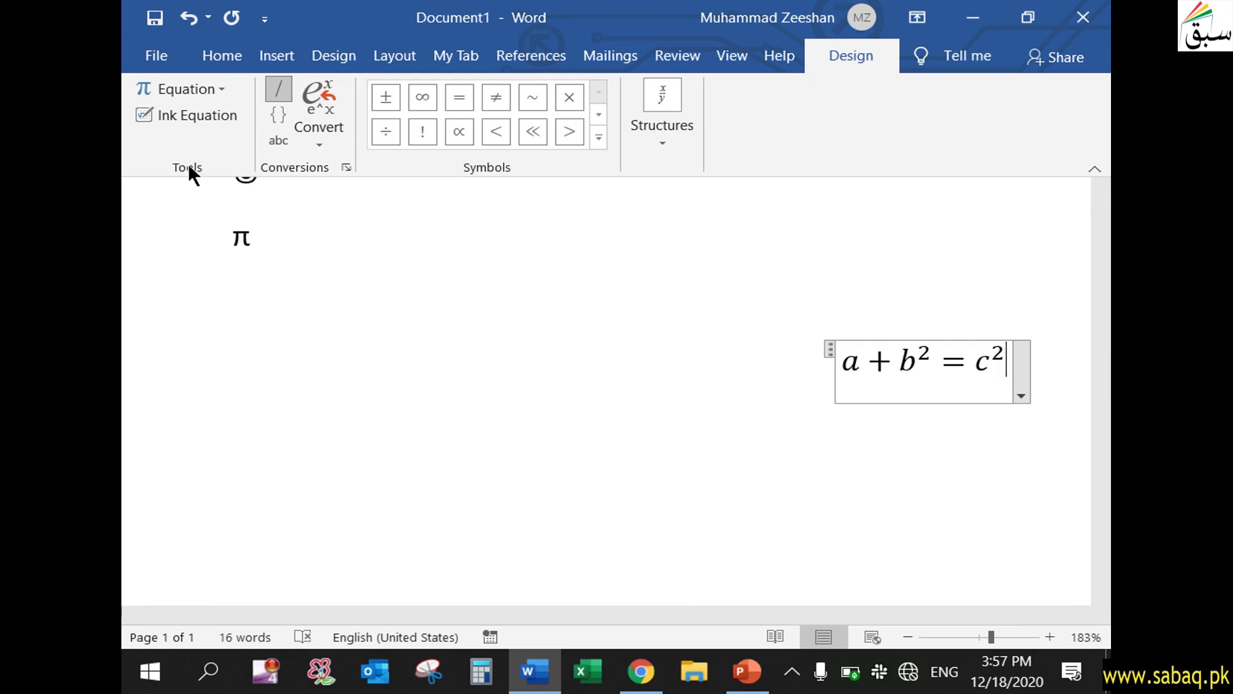
# - View the available equation structures and the Equation and Symbol insert options without adding anything
pyautogui.click(652, 149)
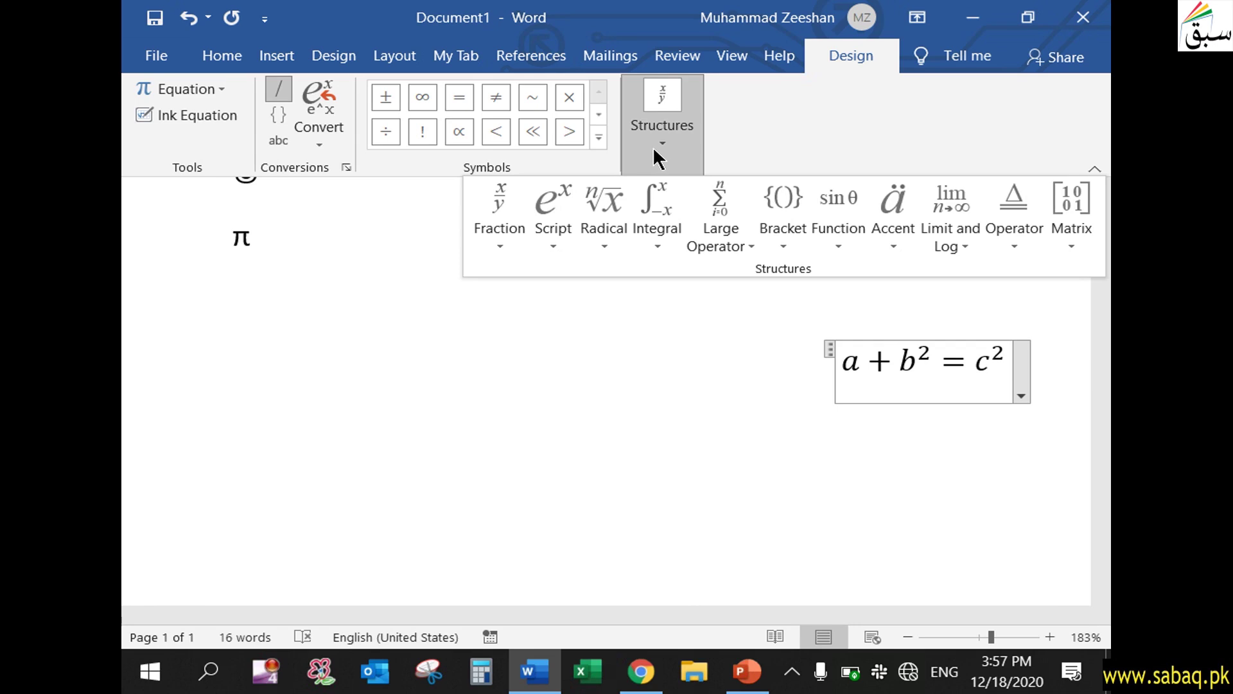
pyautogui.click(709, 390)
pyautogui.click(240, 338)
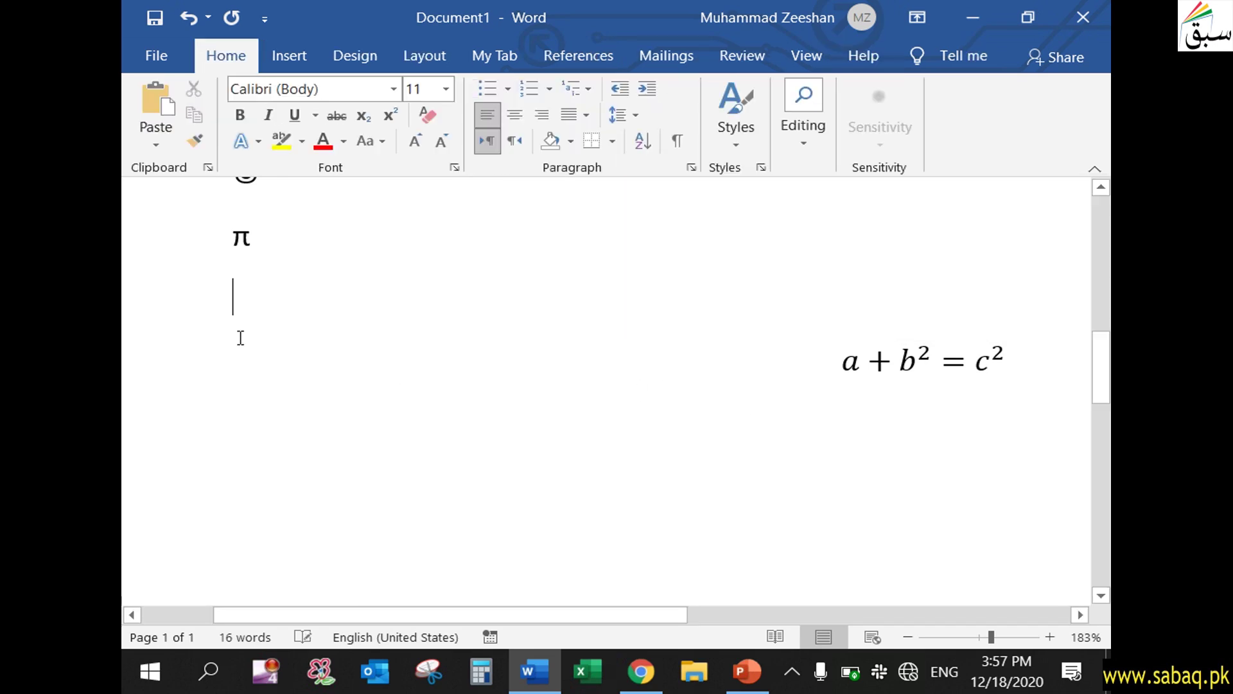
pyautogui.click(282, 57)
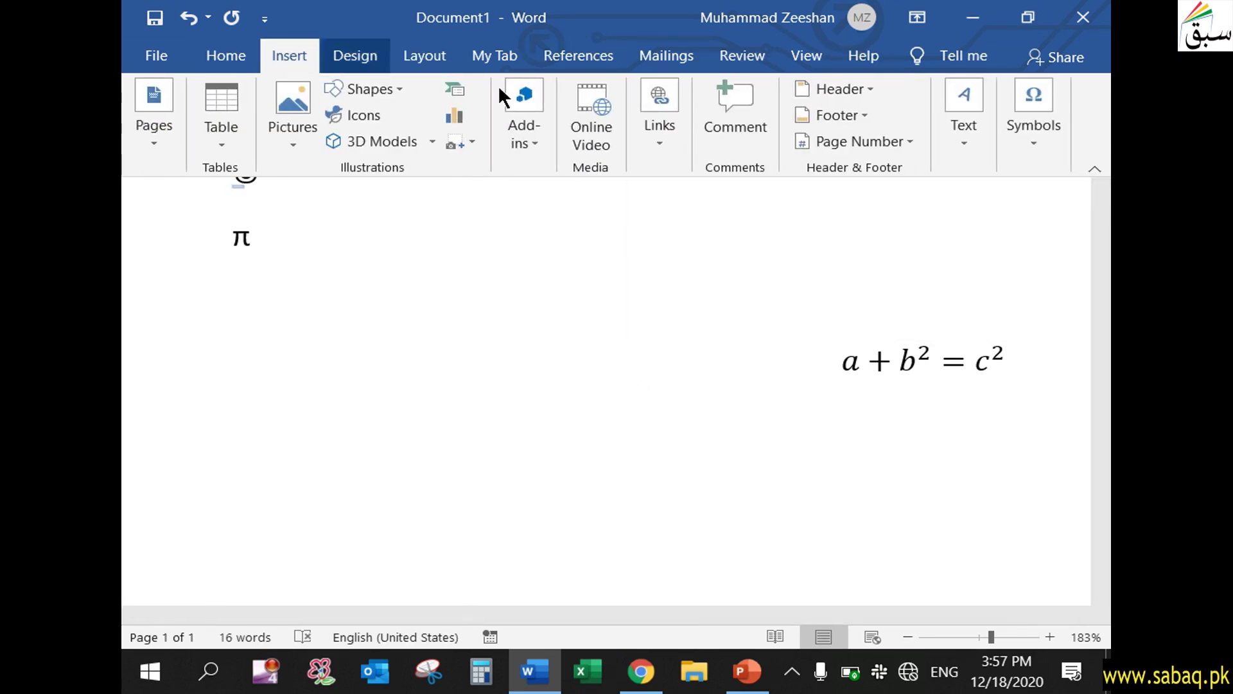
pyautogui.click(1036, 135)
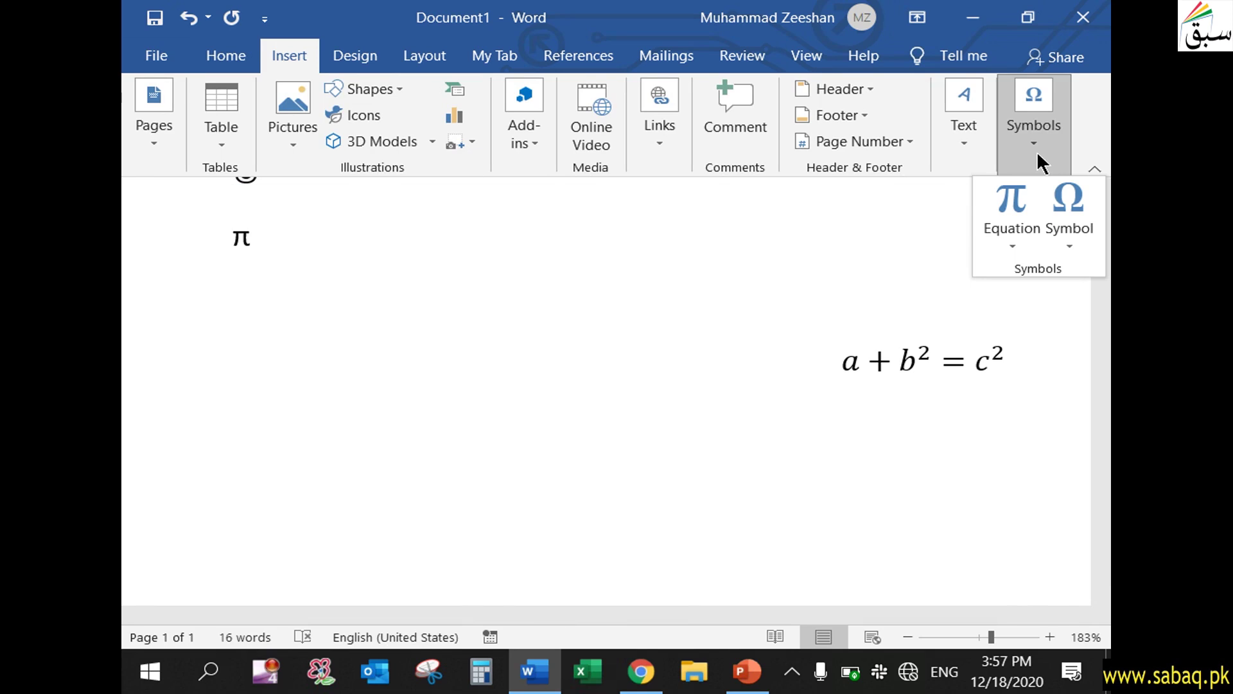
pyautogui.click(228, 363)
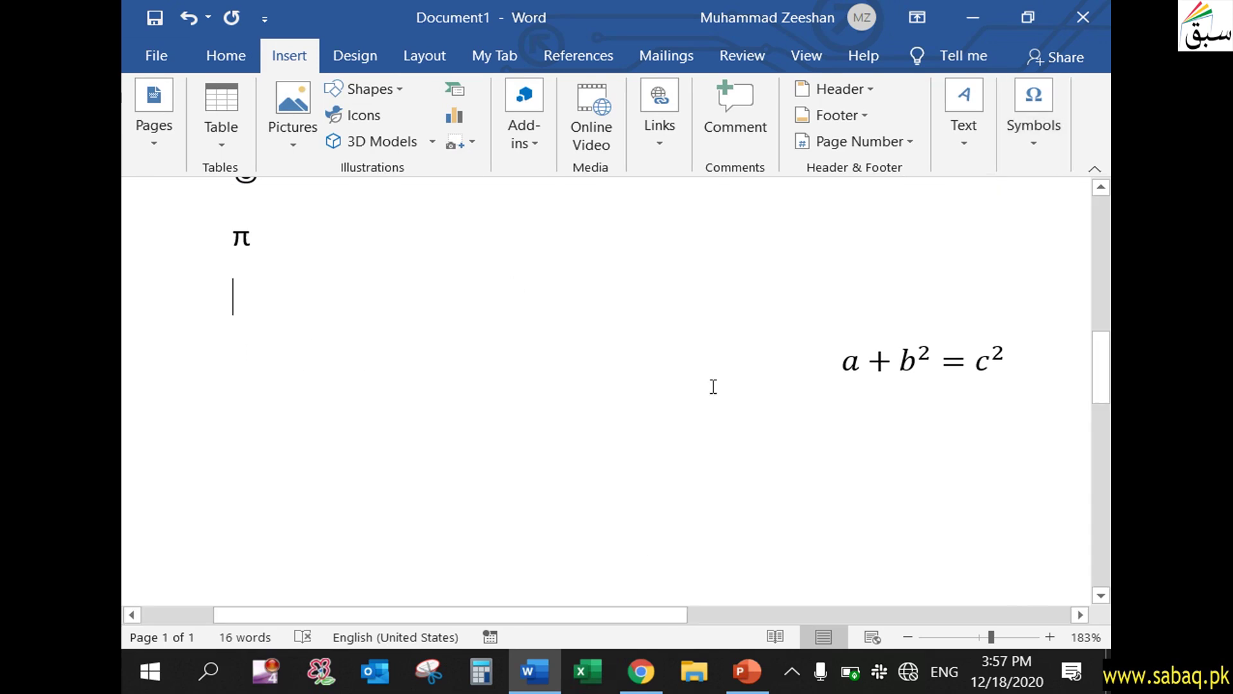
# - Look back over the document's beginning, then switch to the PowerPoint slide show and return to its title slide
pyautogui.scroll(2, 889, 415)
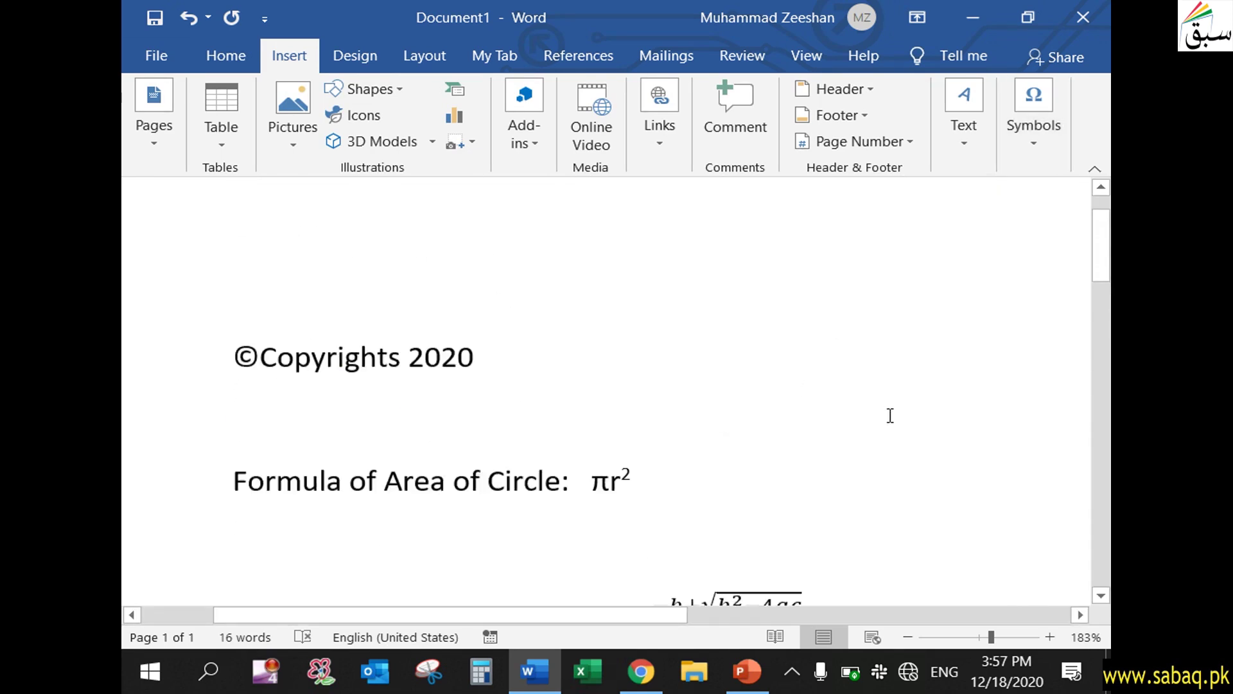
pyautogui.scroll(2, 889, 416)
pyautogui.click(748, 673)
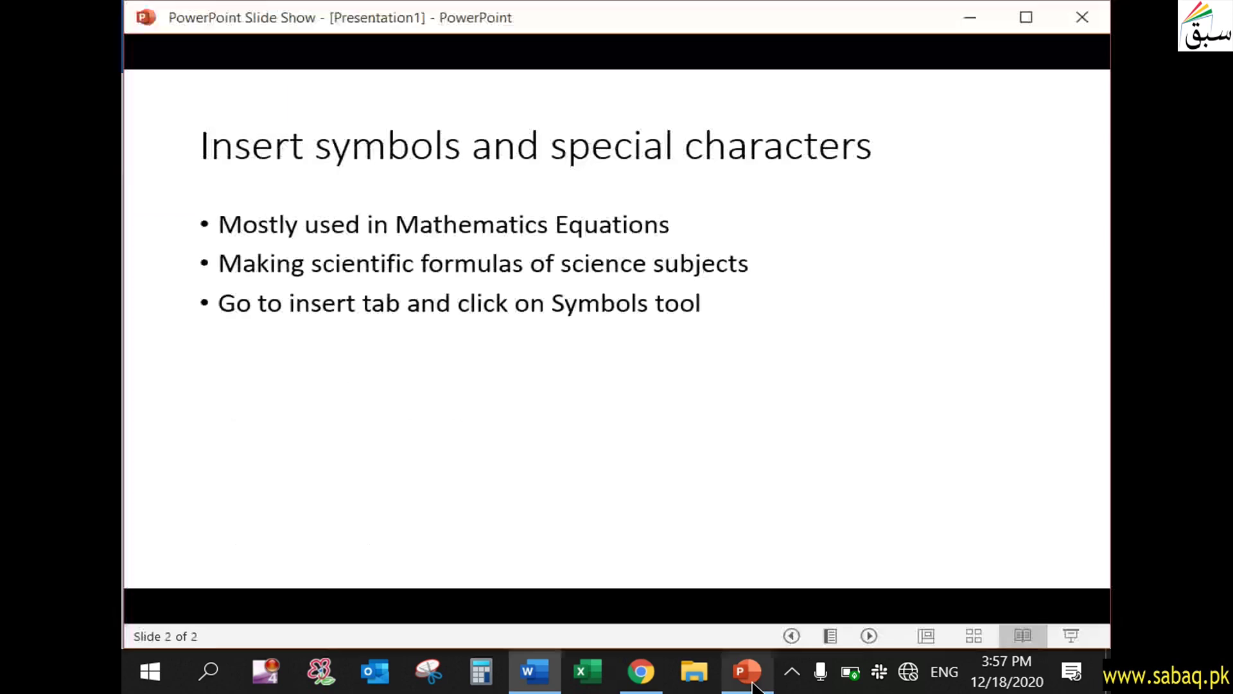
pyautogui.press('Left')
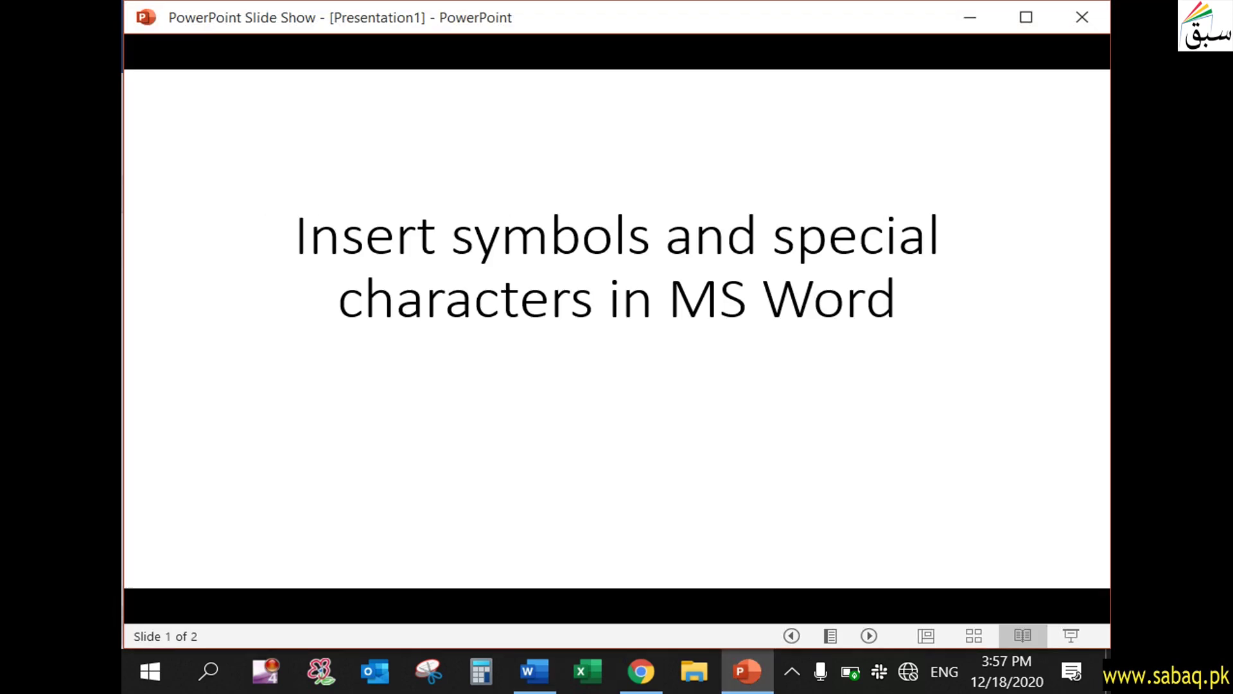